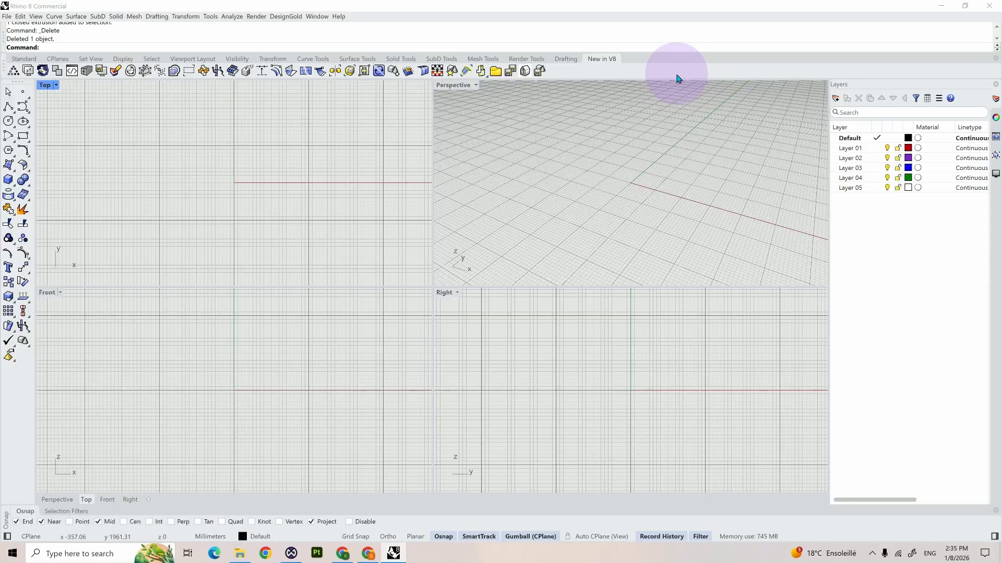
Step: Create a new toolbar named "popup action" in the default library
right_click(676, 78)
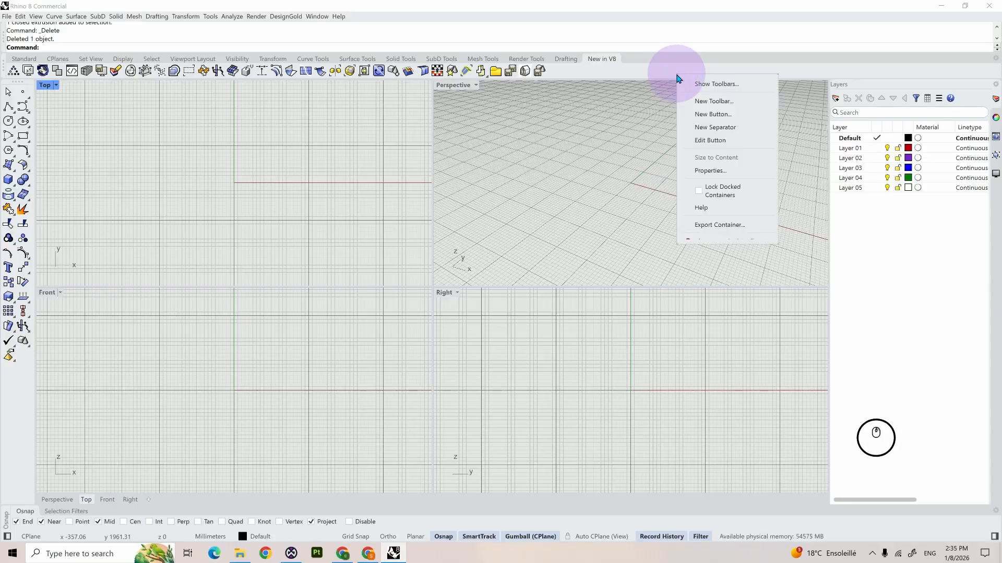
click(704, 103)
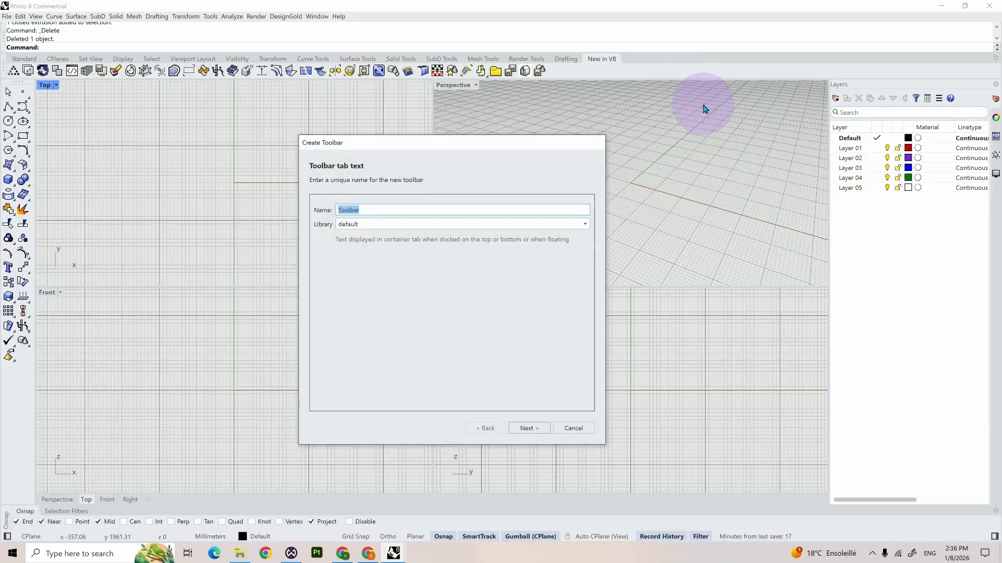
text(popup act)
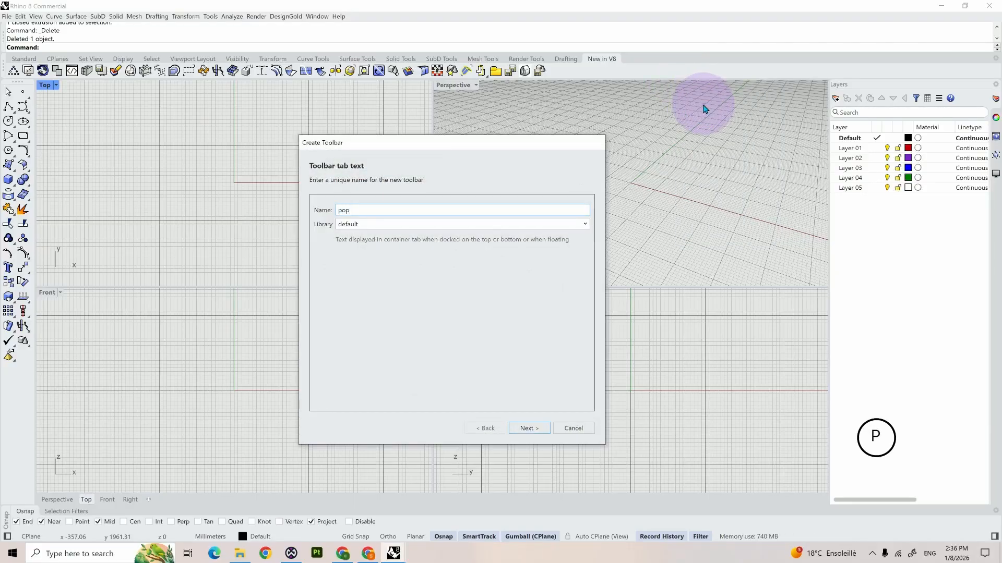
text(ion)
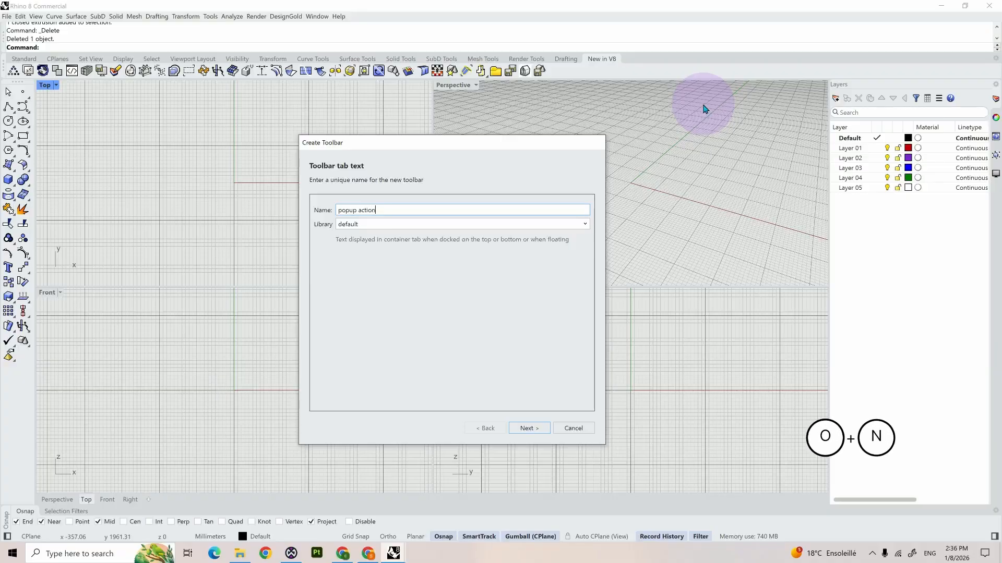
click(529, 429)
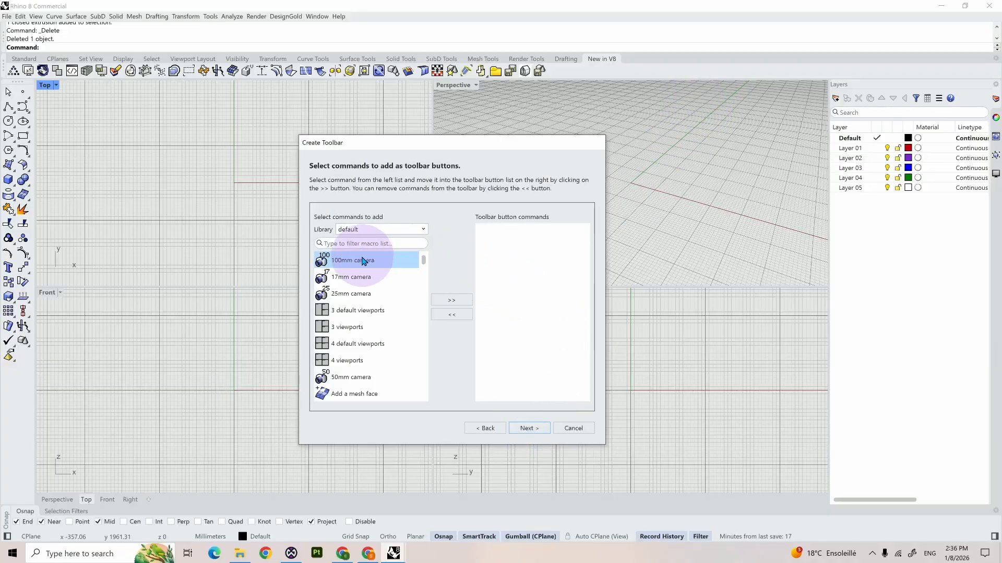
Step: Add the 100mm camera command to the new toolbar and finish it with both image and text shown on its buttons
click(367, 260)
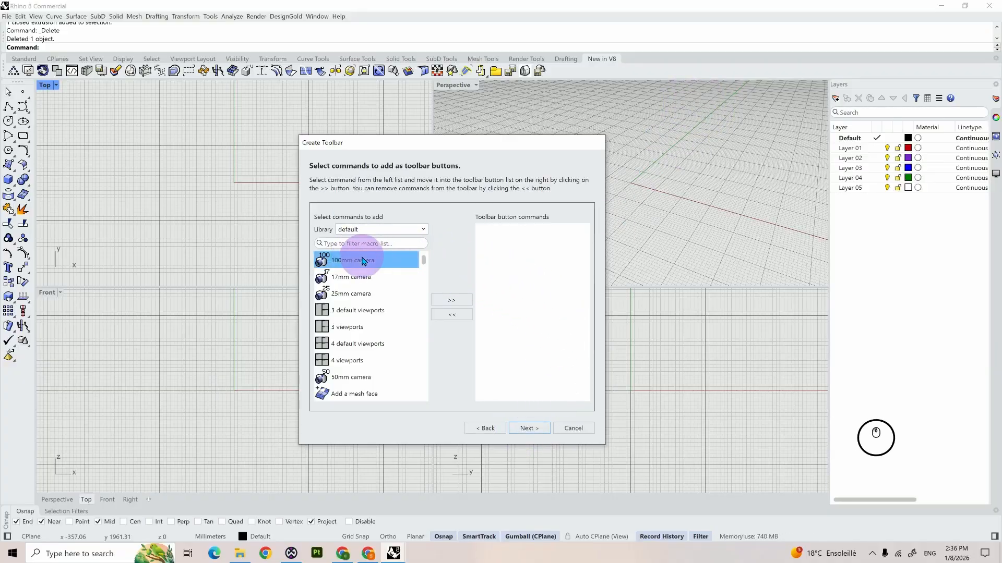
click(460, 301)
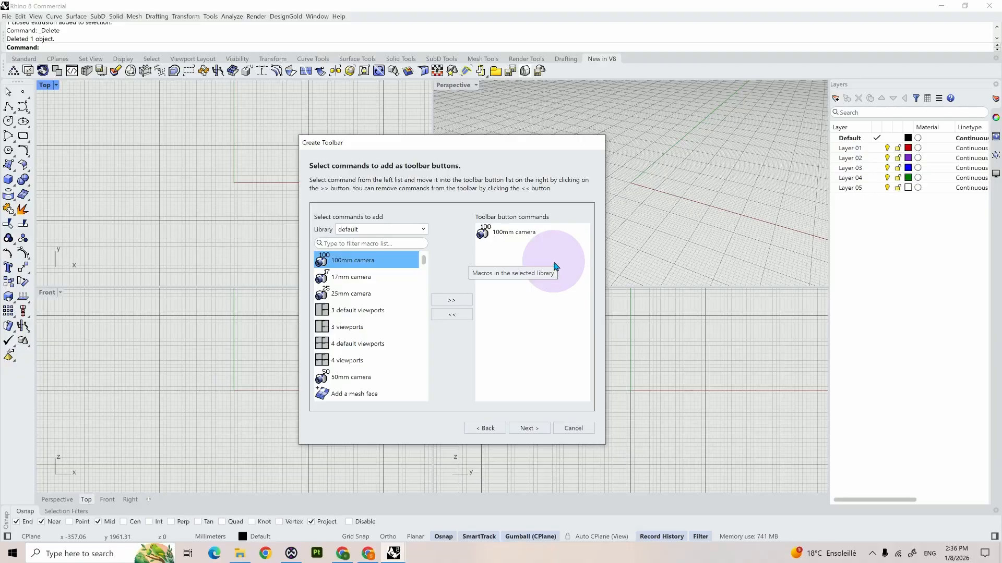
click(528, 428)
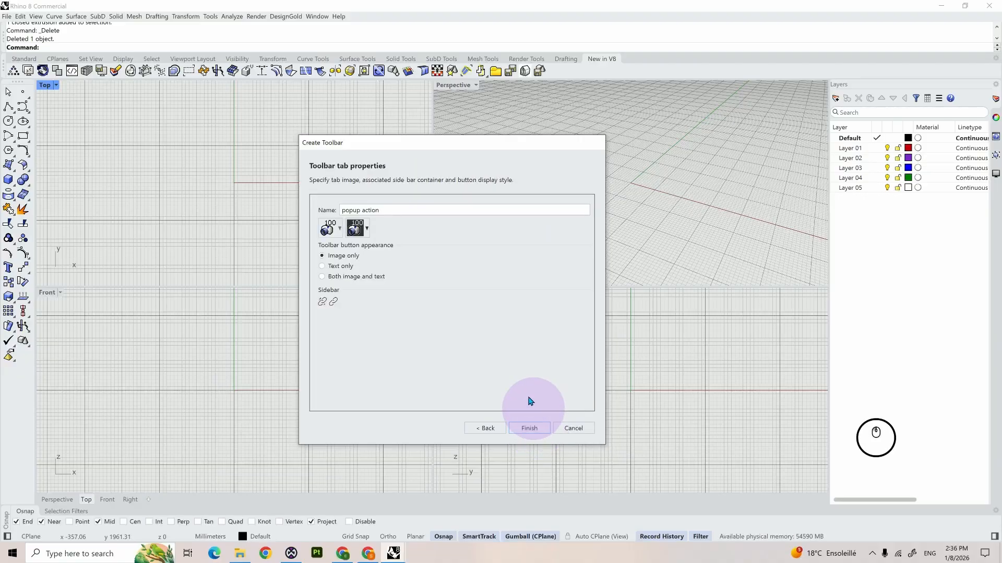
click(371, 281)
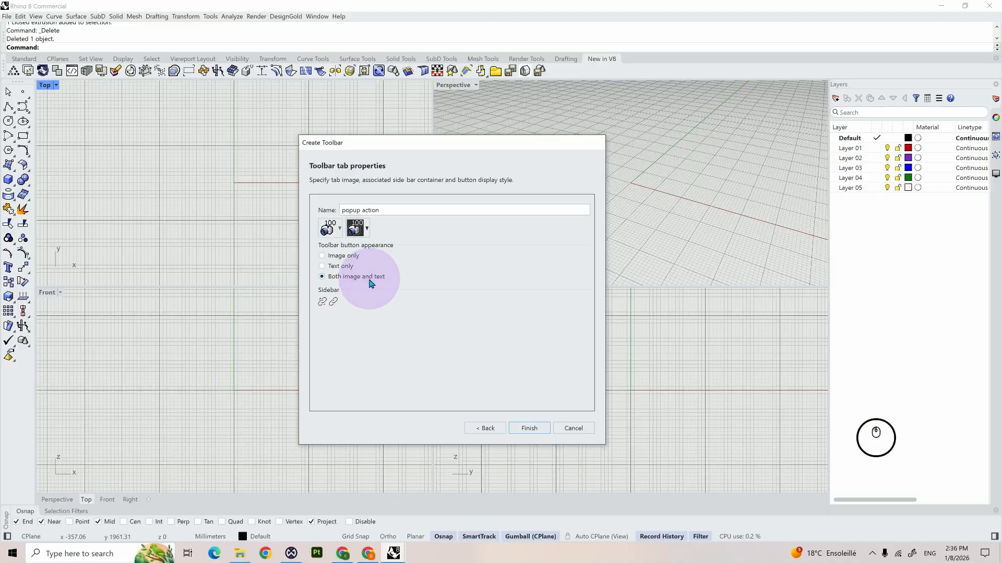
click(529, 428)
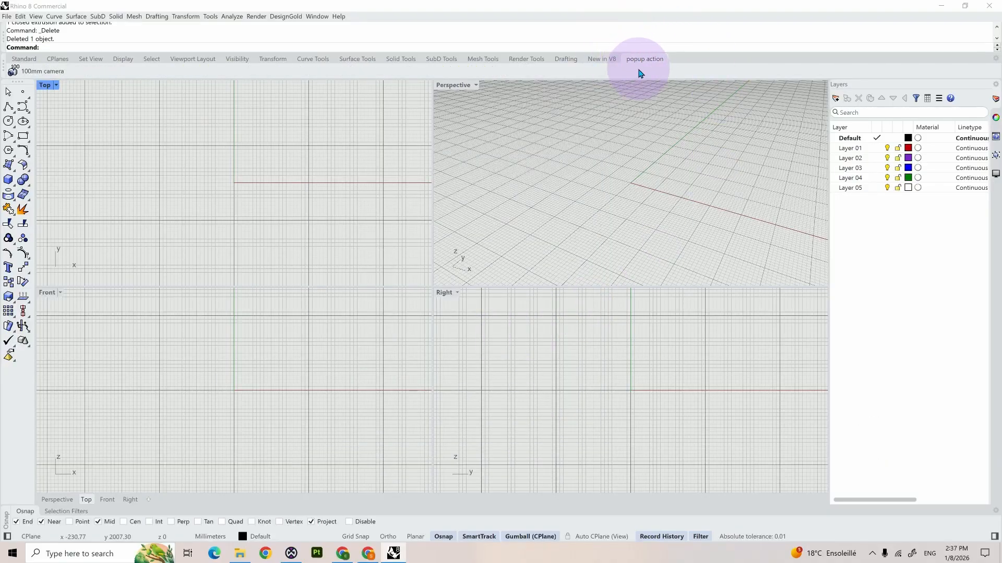
Step: Float the popup action toolbar over the viewports, copy the Explode button from the sidebar onto it, and close the toolbar
drag(640, 62, 552, 197)
drag(611, 242, 459, 259)
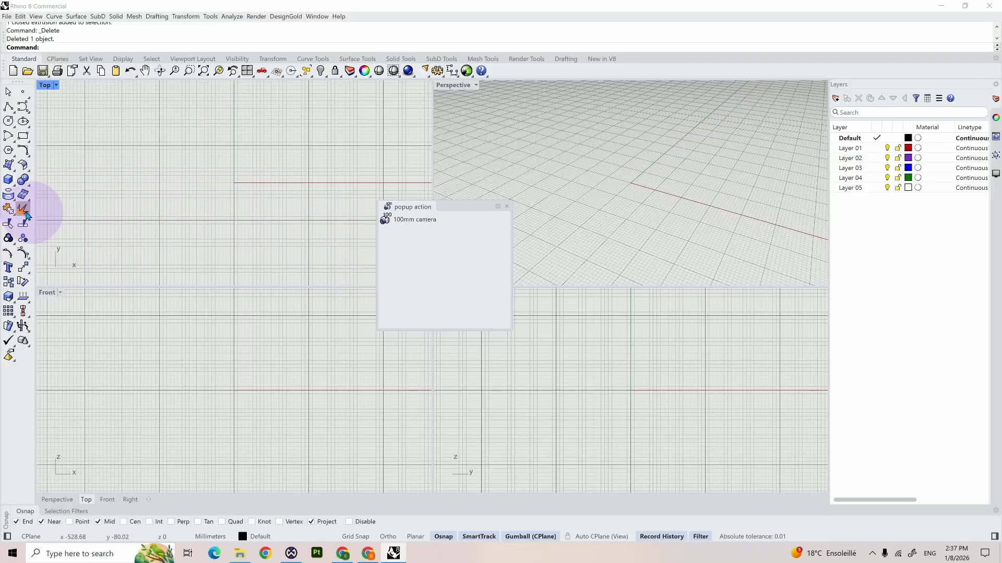
key(alt+Tab)
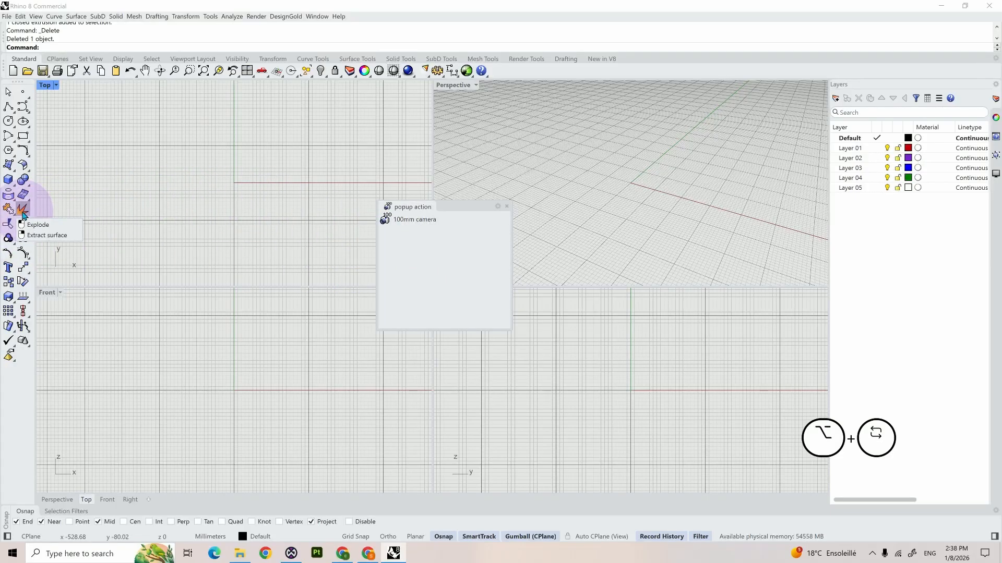
ctrl+drag(23, 212, 407, 241)
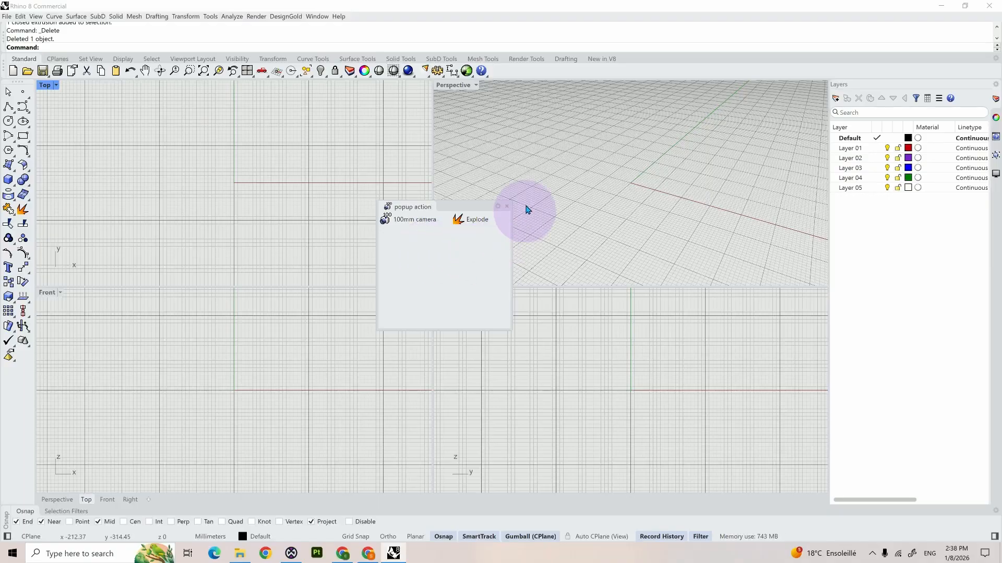
click(506, 206)
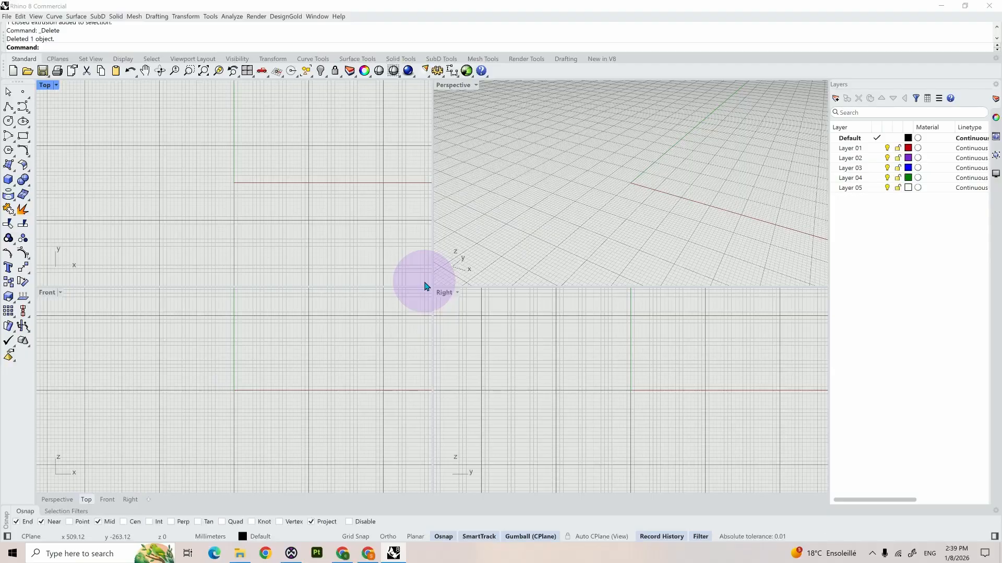
Step: Run the Options command and open the Mouse settings
key(BackSpace)
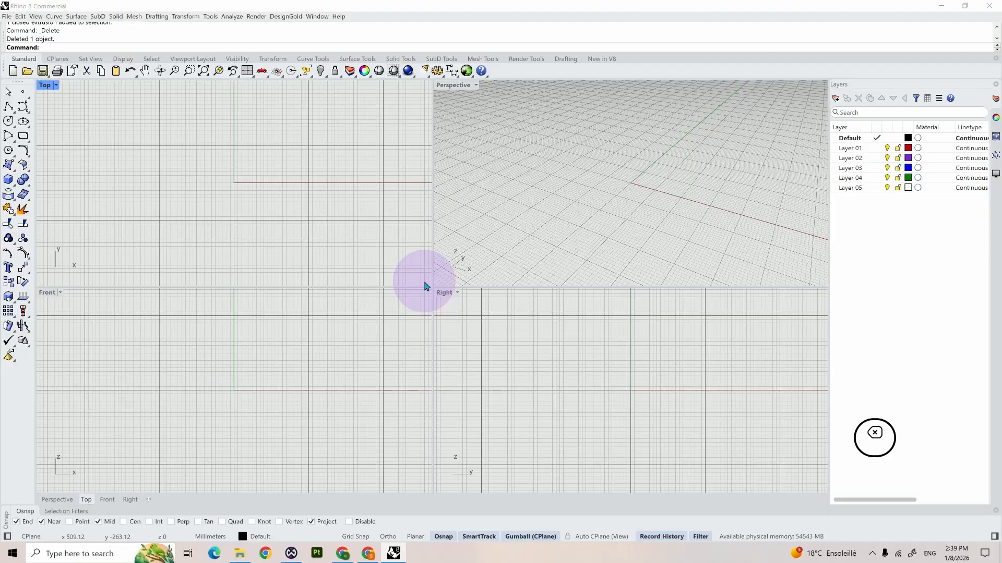
text(Ot)
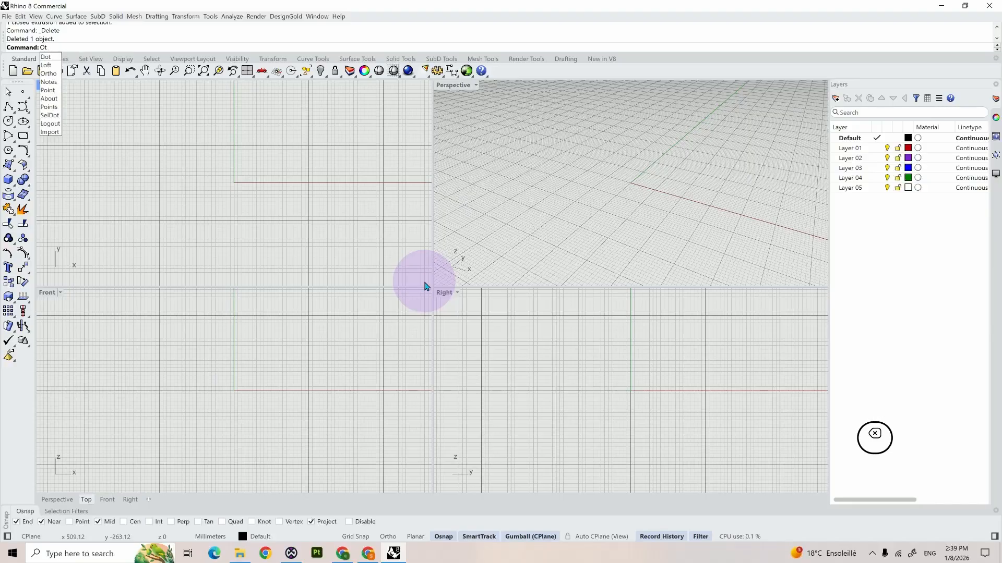
key(BackSpace)
text(ptions)
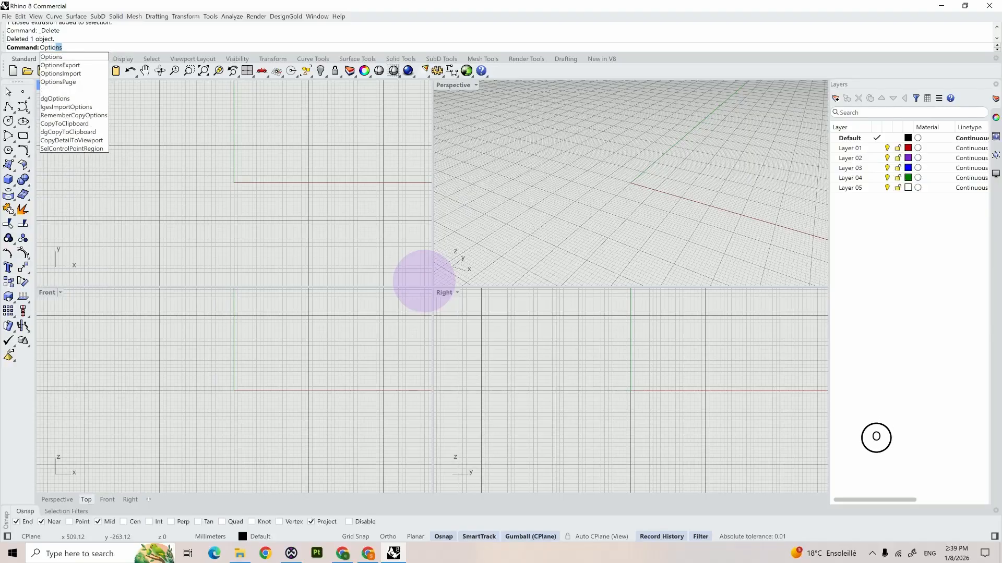
key(Return)
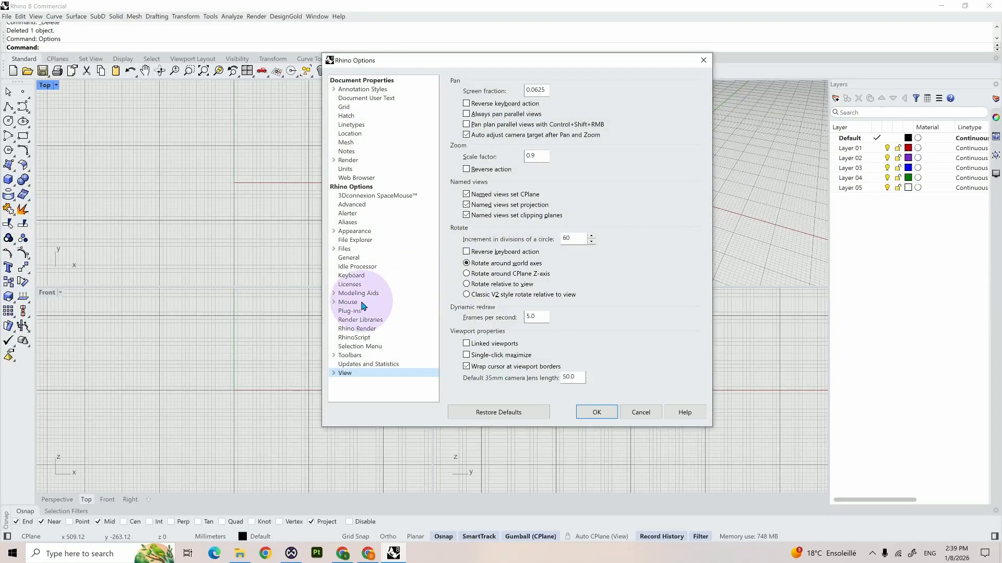
click(358, 305)
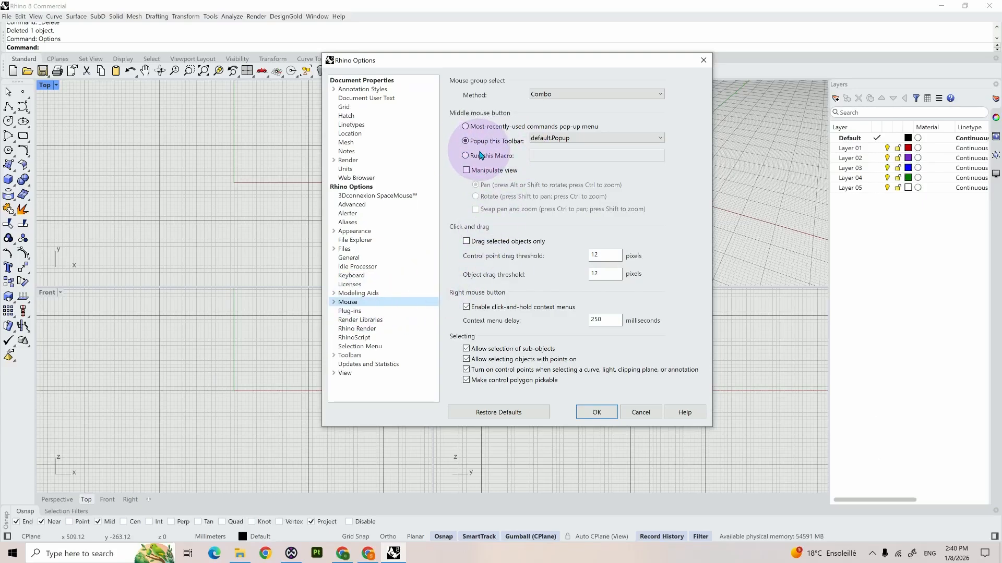
Step: Assign the default.popup action toolbar as the middle mouse button popup and apply the options
click(581, 139)
scroll(574, 277, down, 15)
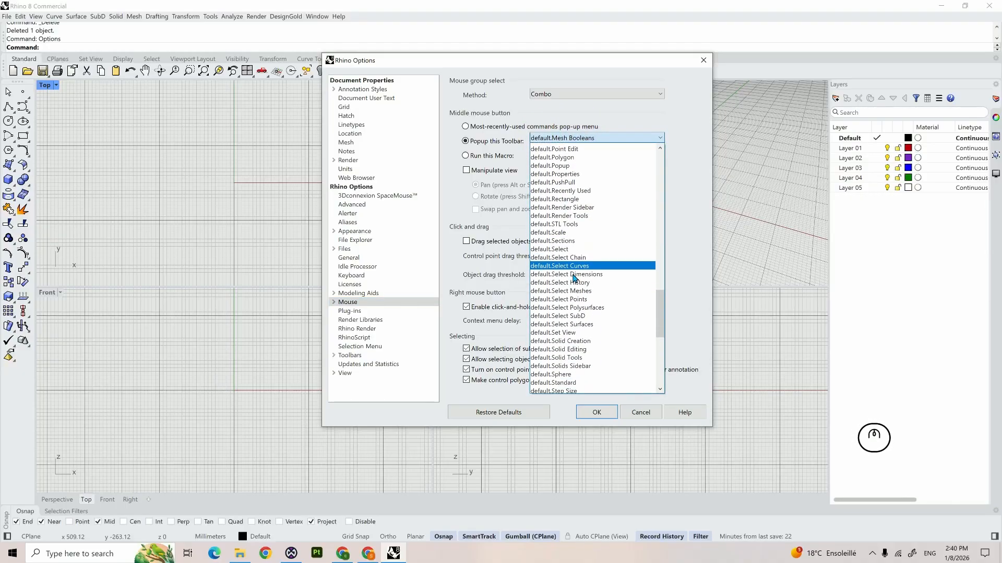
scroll(575, 283, down, 2)
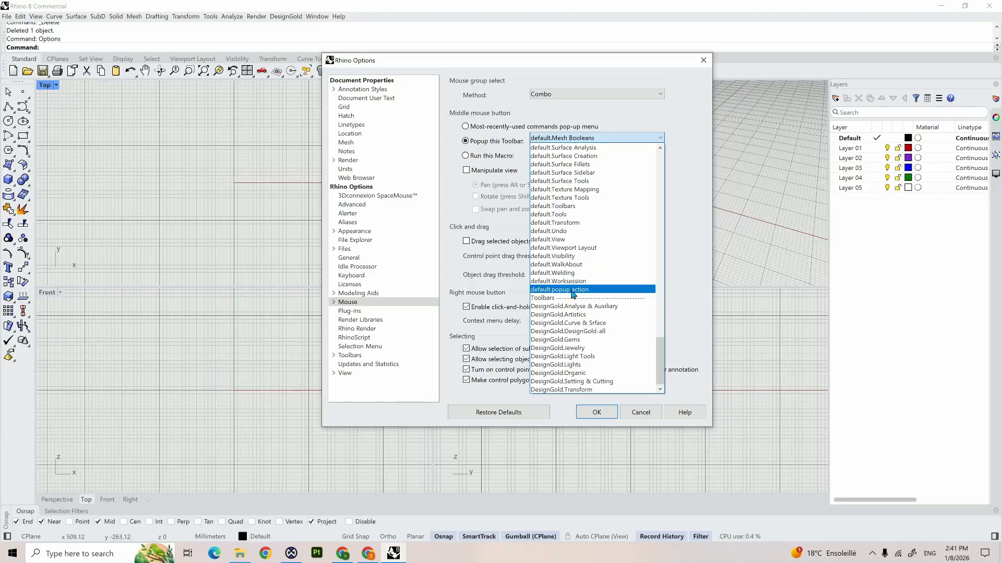
click(572, 290)
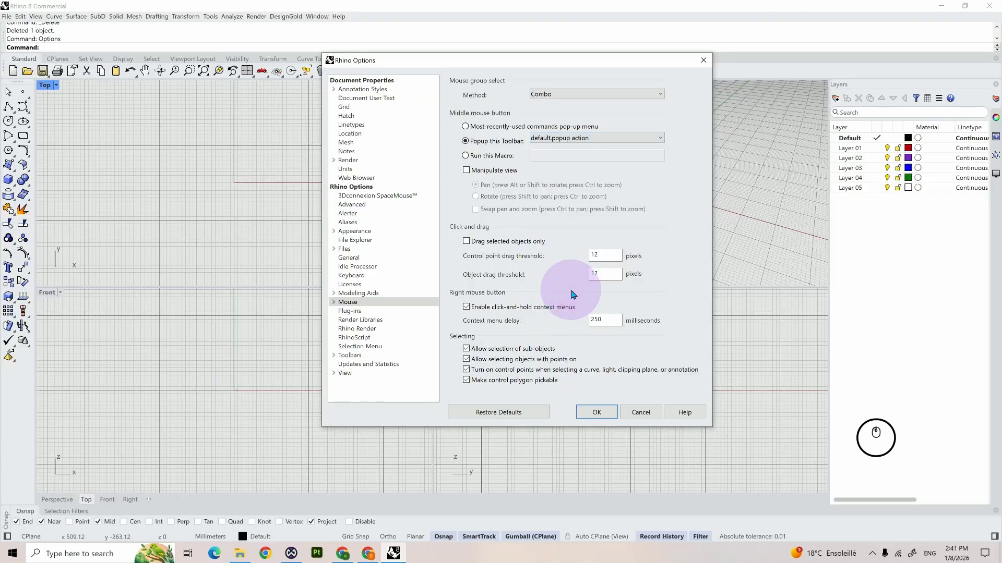
click(596, 412)
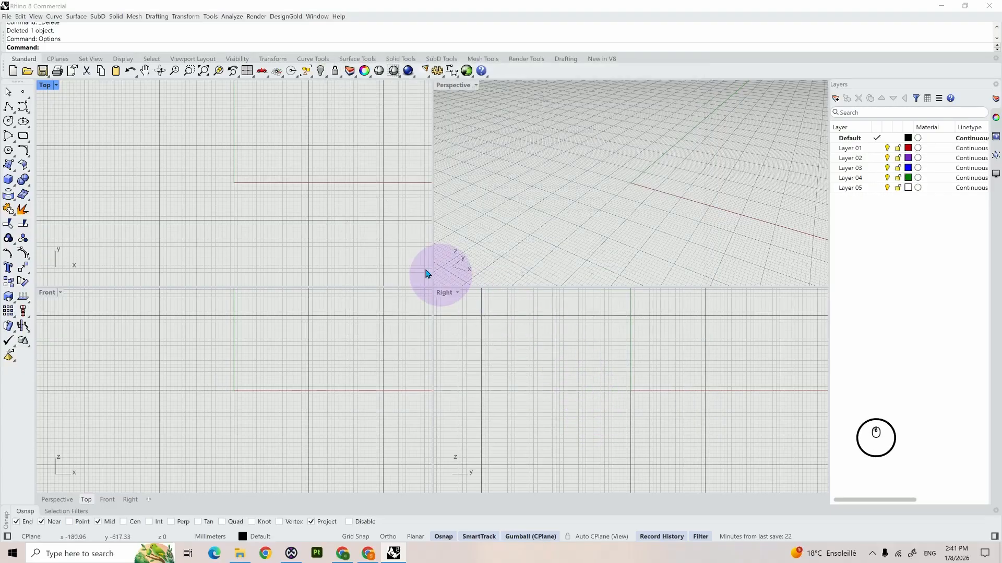
Step: Test the custom popup toolbar by bringing it up in the Top and Front viewports
middle_click(385, 253)
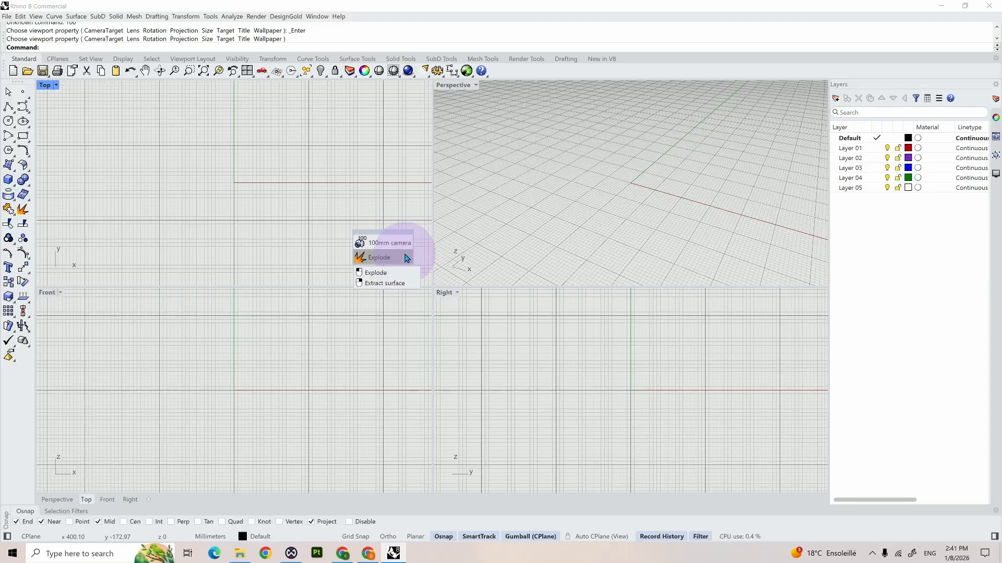
middle_click(364, 296)
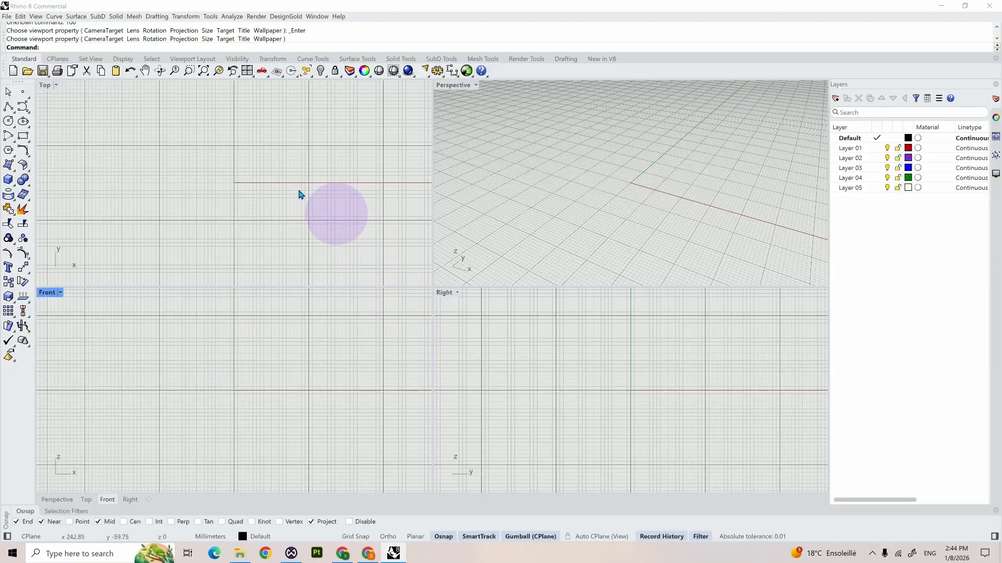
Step: Start the Ellipse: diameter command and open its toolbar button in the Button Editor
click(28, 125)
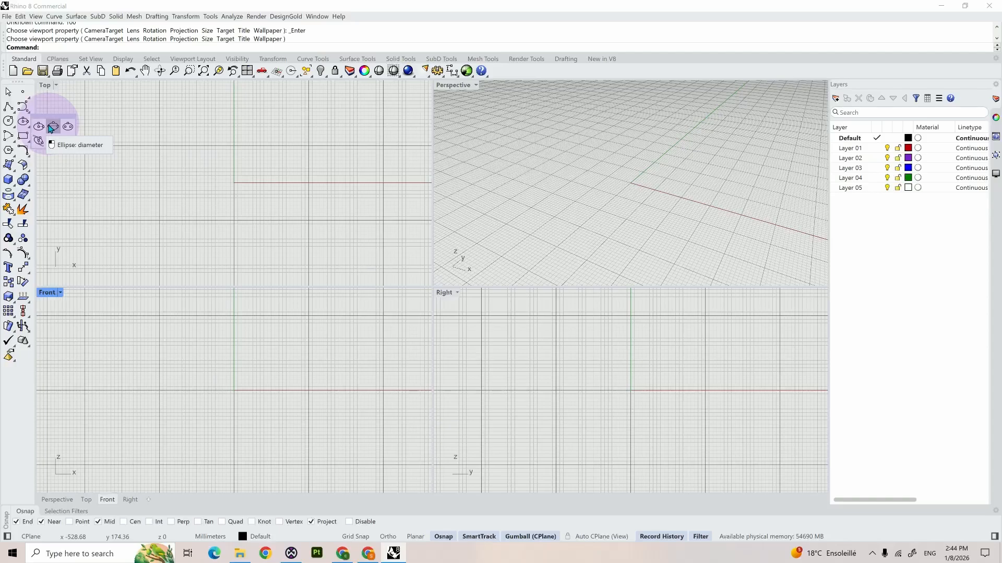
click(52, 129)
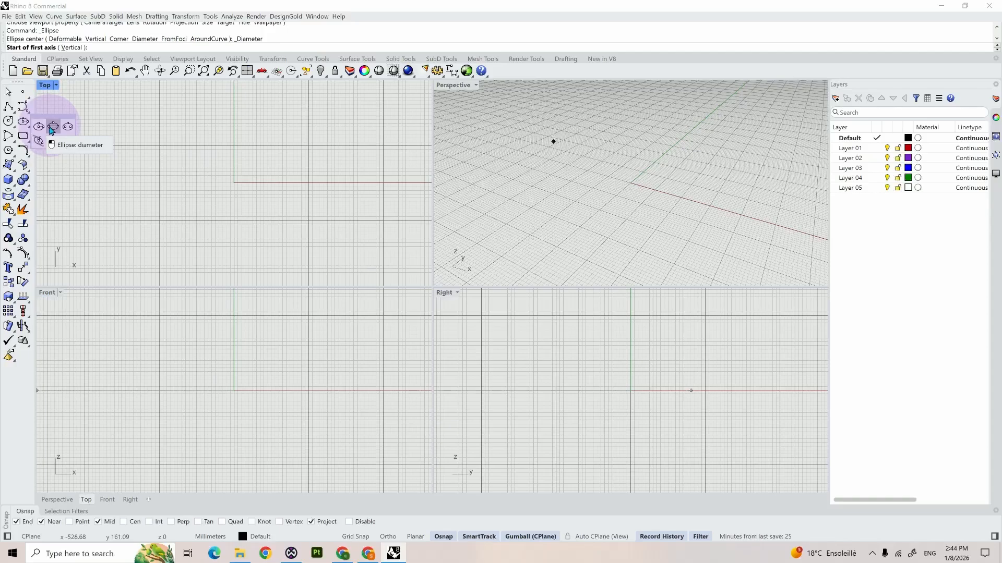
key(ctrl+shift)
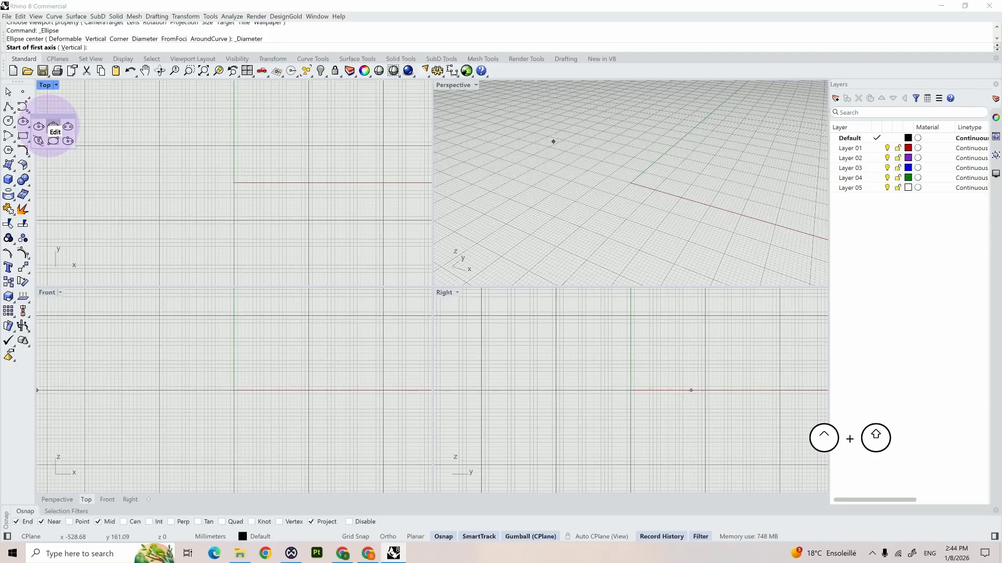
ctrl+shift+click(51, 129)
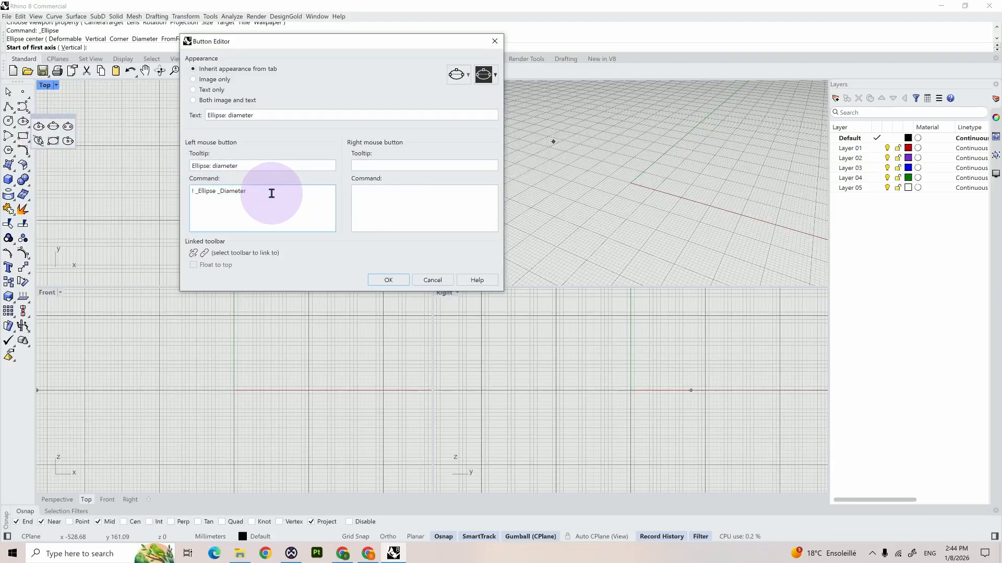
Step: Examine the _Ellipse and _Diameter parts of the button's command macro, and close the editor without changes
drag(268, 196, 188, 209)
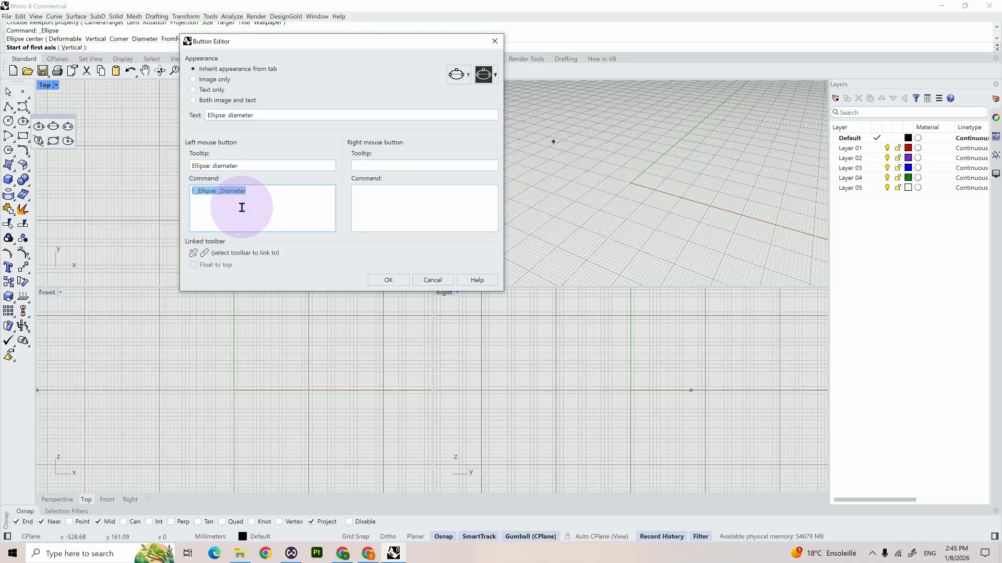
click(242, 208)
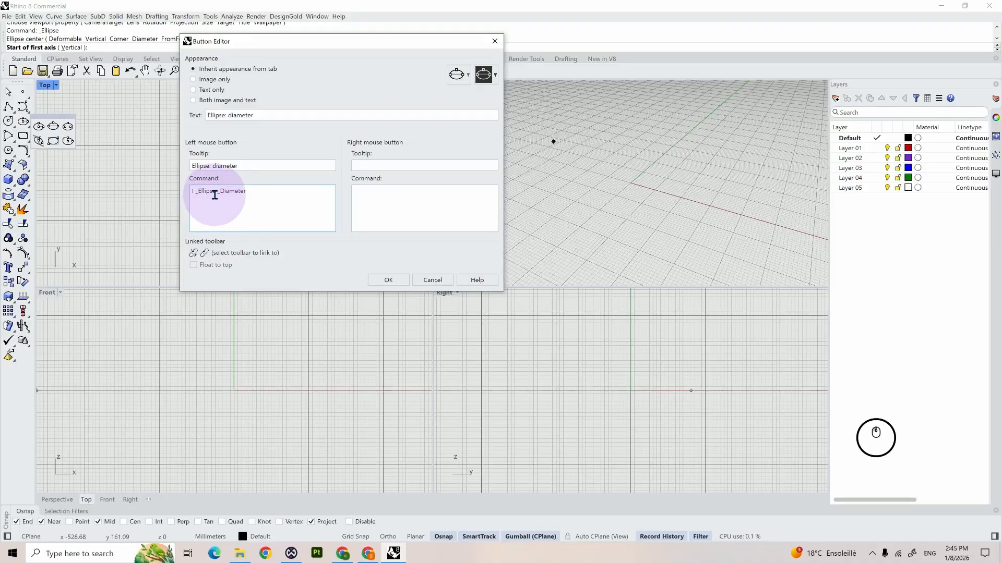
drag(215, 195, 196, 193)
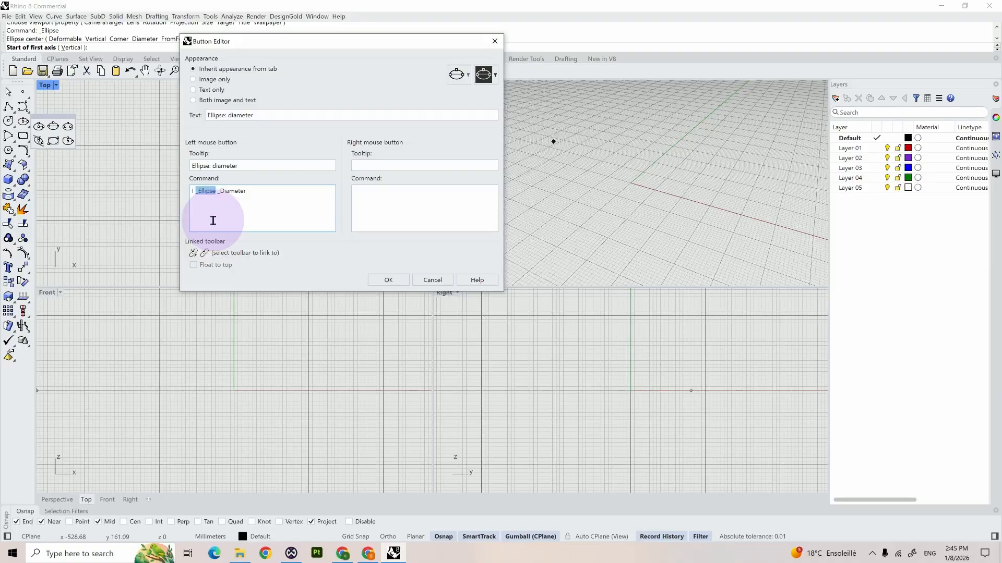
drag(249, 192, 216, 193)
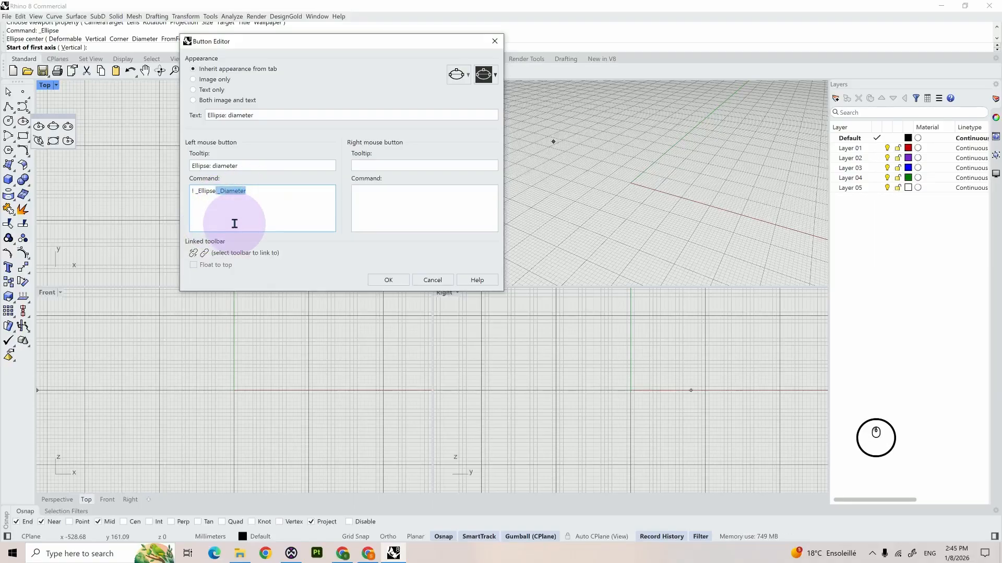
key(alt+F4)
Step: Start the Ellipse command again with the diameter option
click(27, 125)
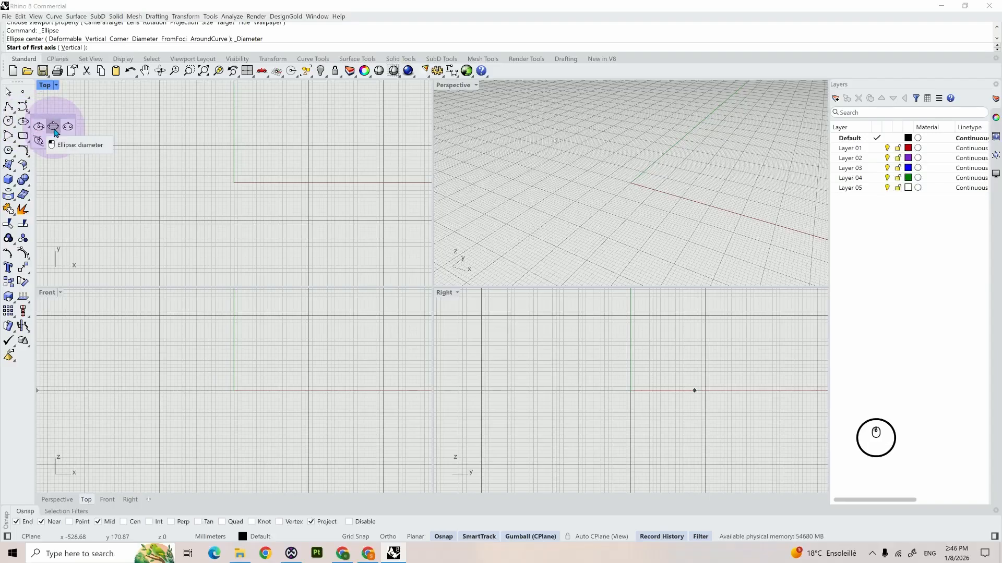
click(53, 127)
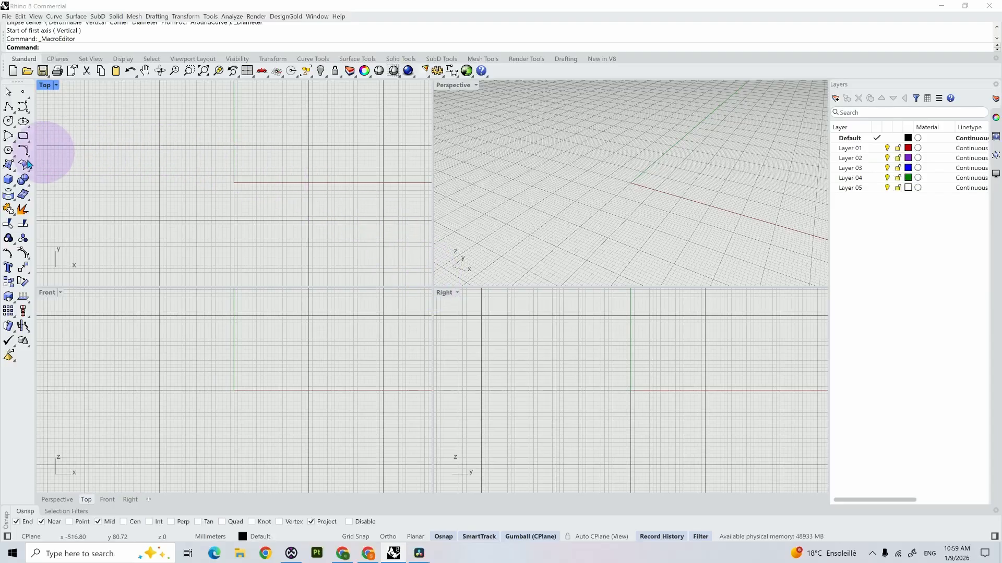
Step: Create a box in the Top viewport, above the X axis and beside the Y axis, with its height equal to its width
click(8, 181)
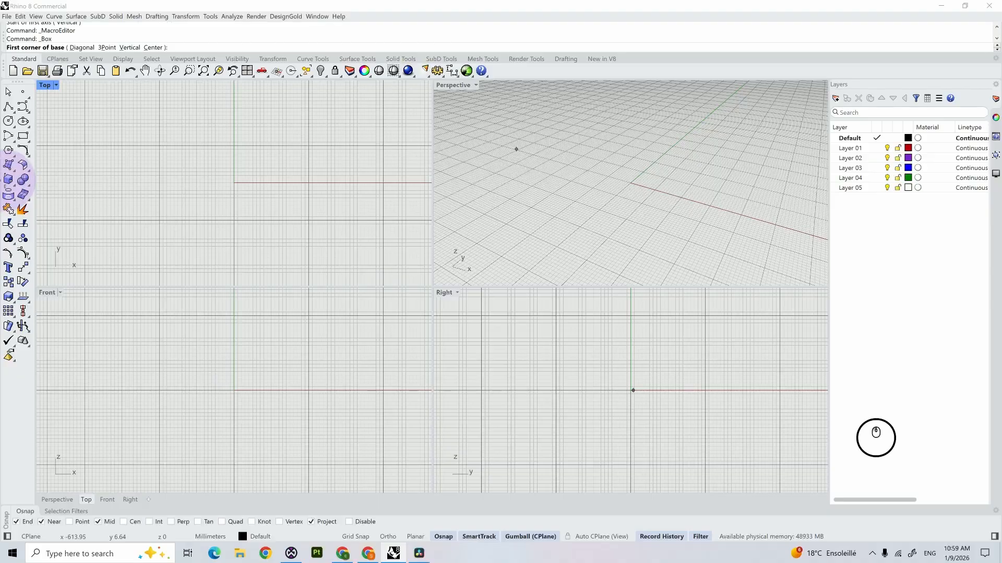
click(279, 122)
click(311, 150)
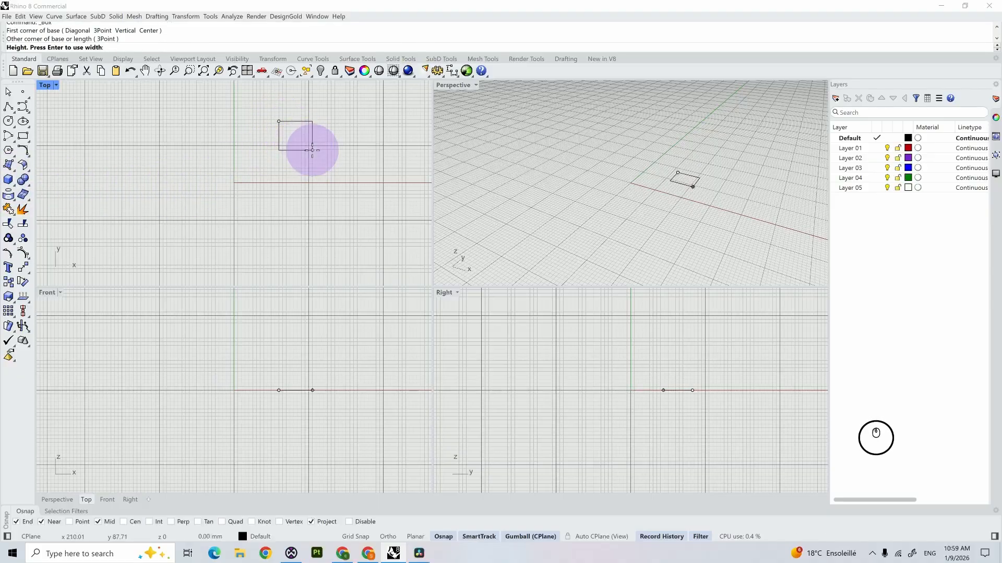
key(Return)
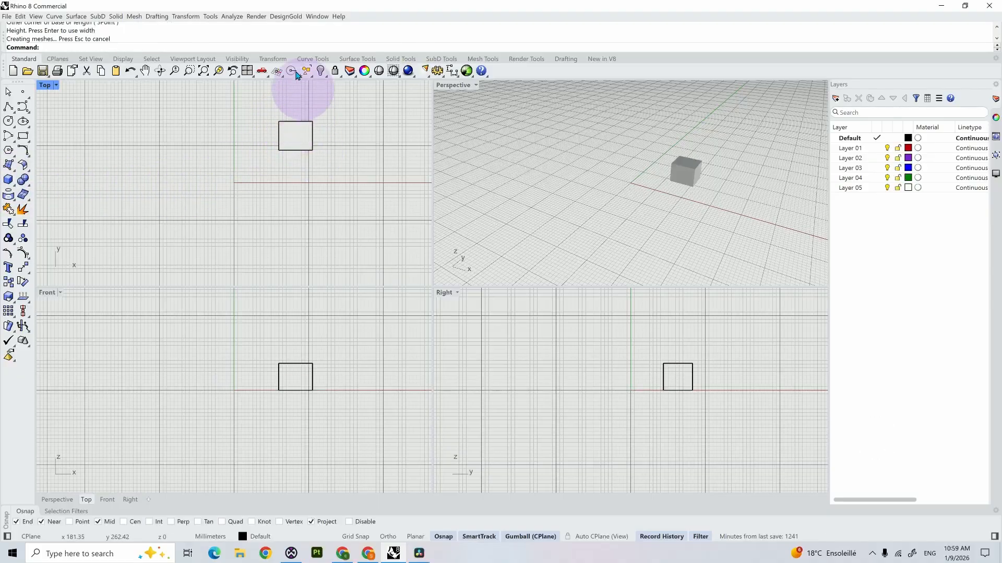
Step: Open the Macro Editor, enlarge its window and place it over the middle of the viewports
click(211, 16)
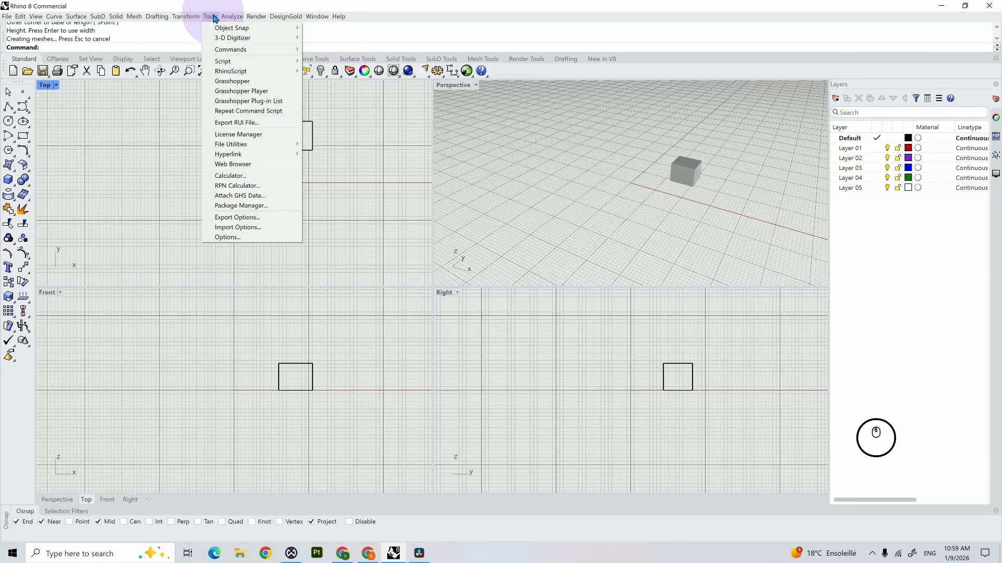
mouse_move(225, 50)
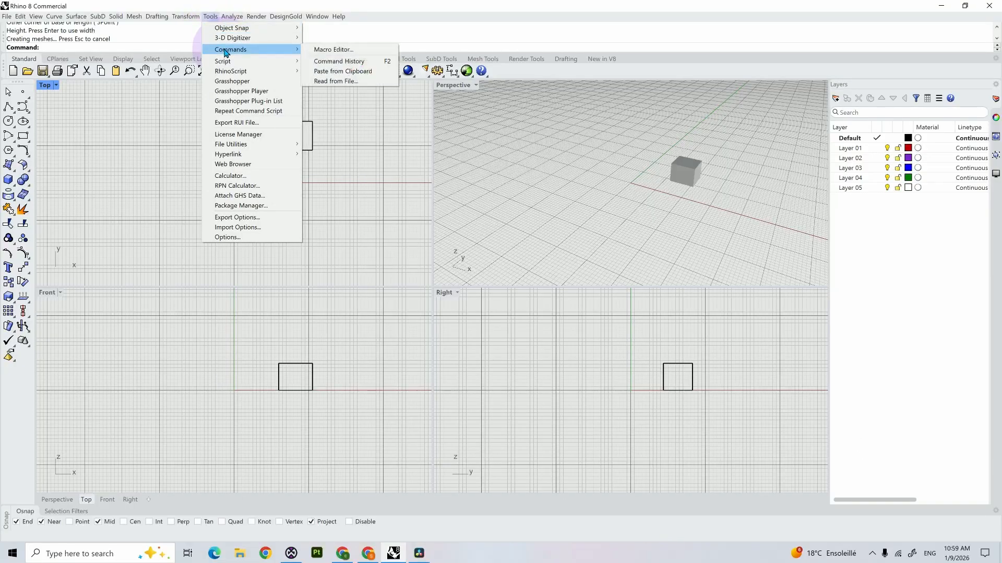
click(332, 50)
drag(332, 55, 375, 198)
click(447, 270)
drag(469, 296, 577, 380)
click(477, 196)
drag(477, 197, 432, 180)
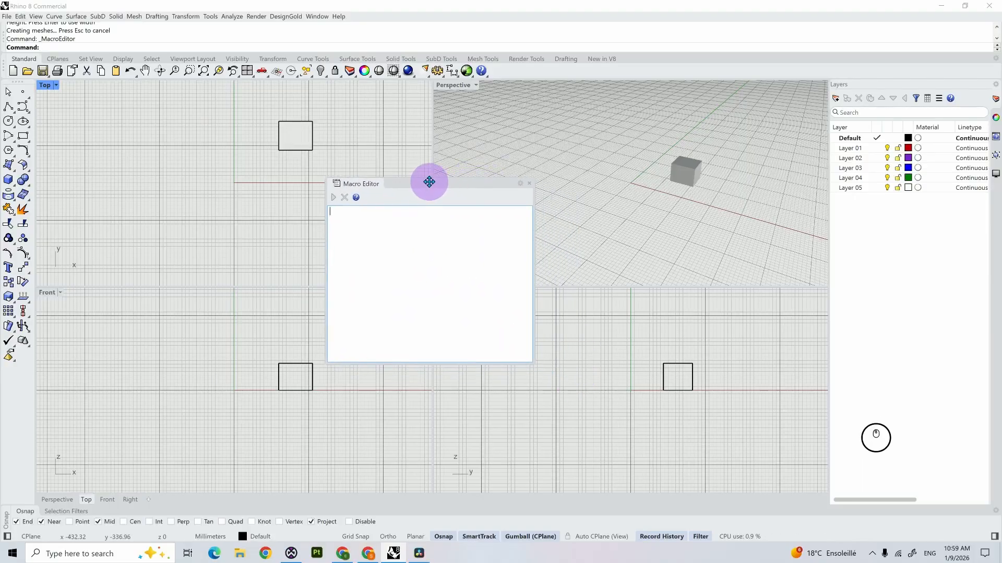
click(429, 224)
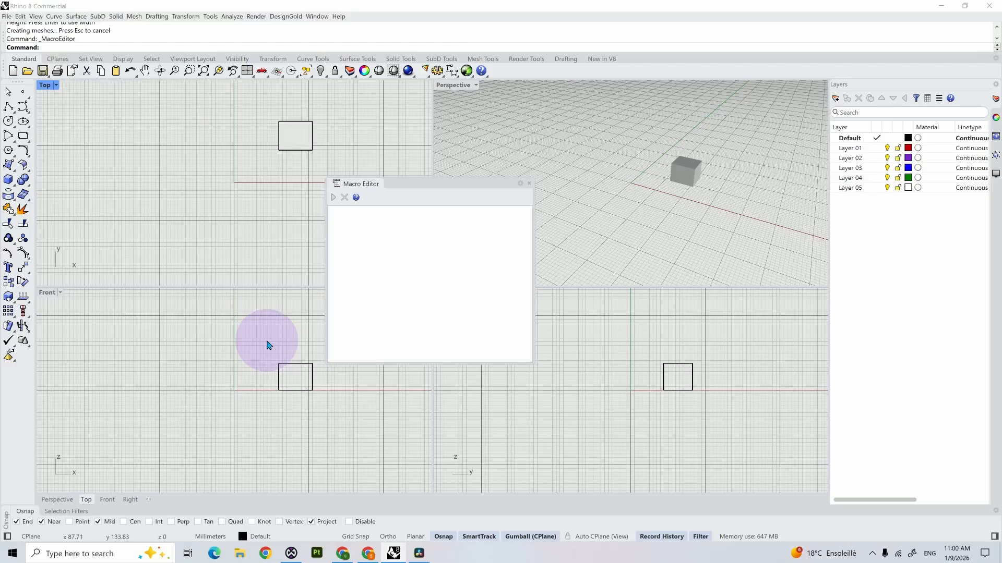
Step: Write the macro "! _Mirror" in the Macro Editor
click(360, 219)
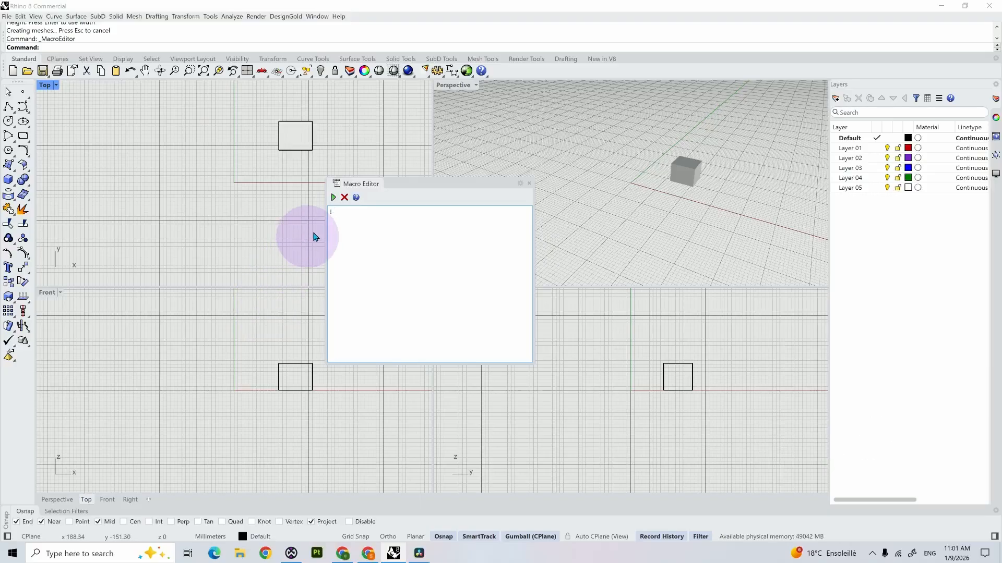
click(332, 212)
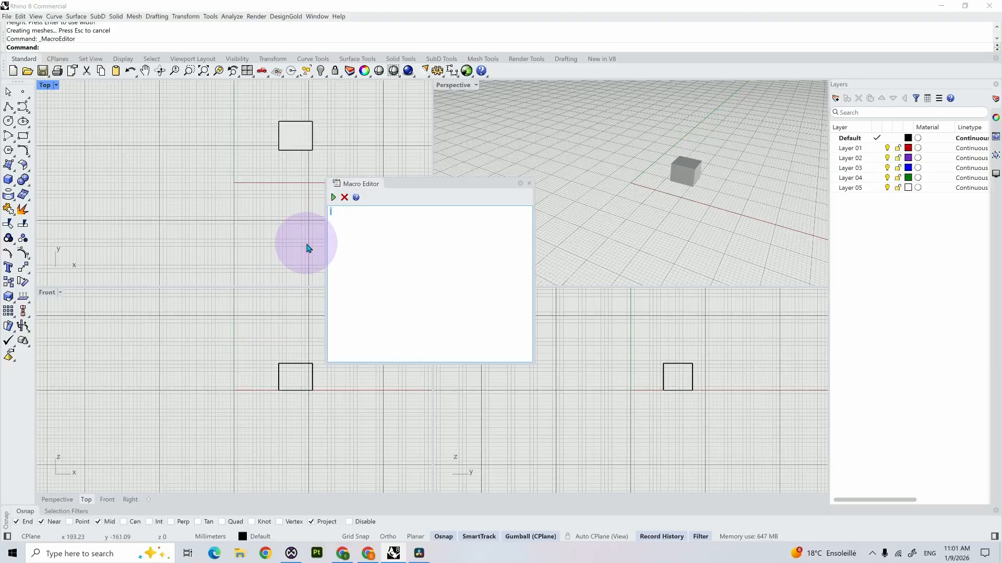
key(Right)
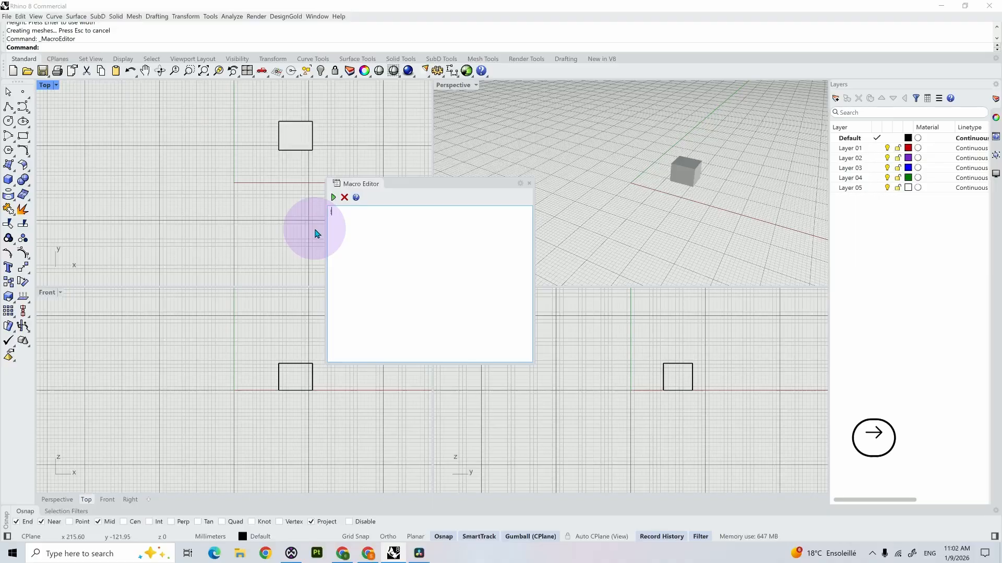
key(shift)
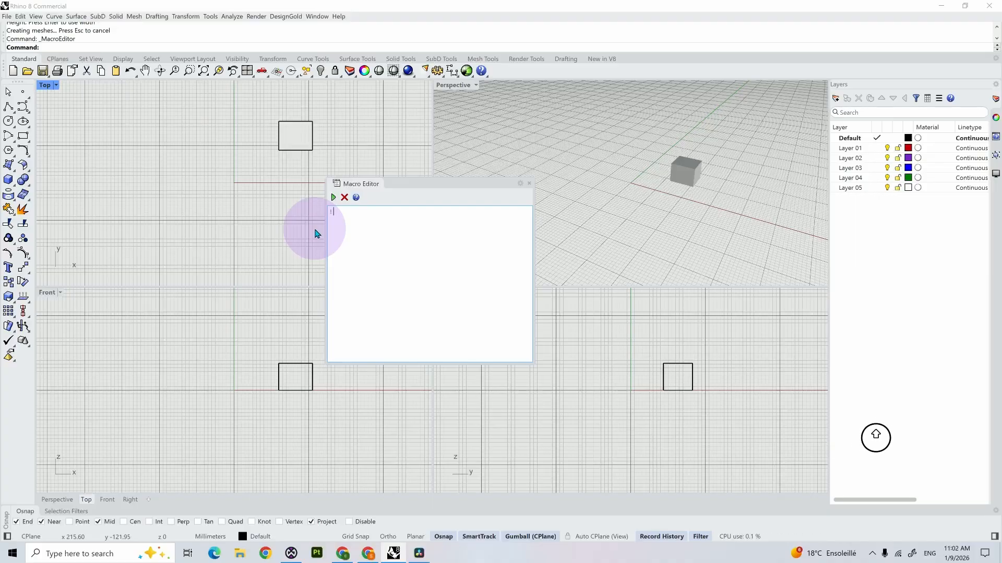
text(_M)
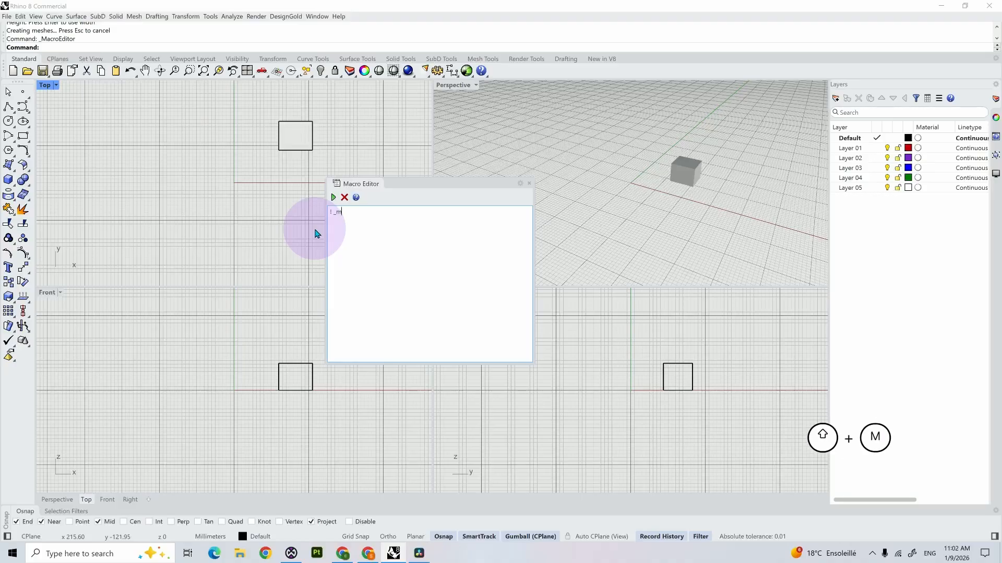
text(irror)
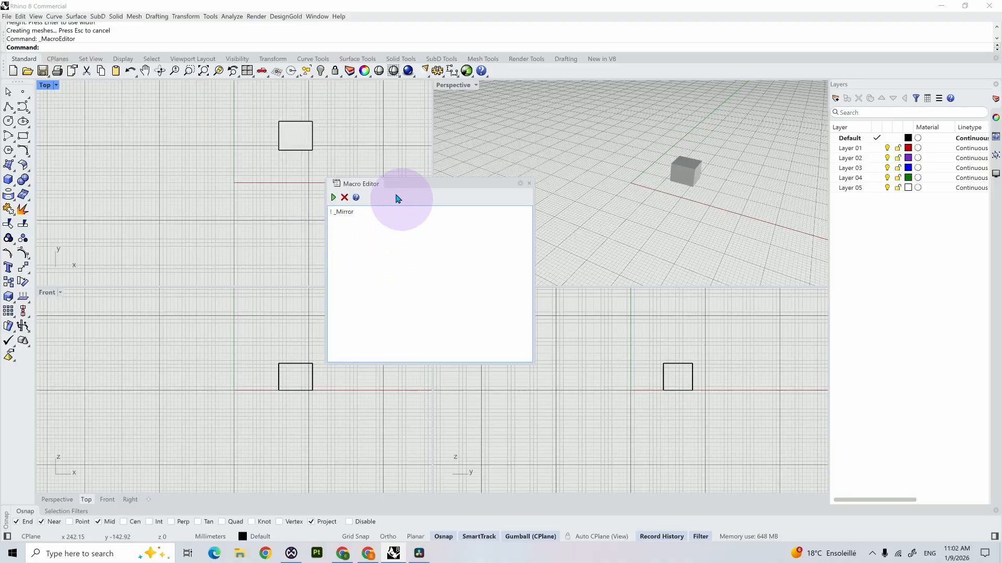
Step: Run the macro on the box to examine the mirror plane options, and cancel the command
click(333, 198)
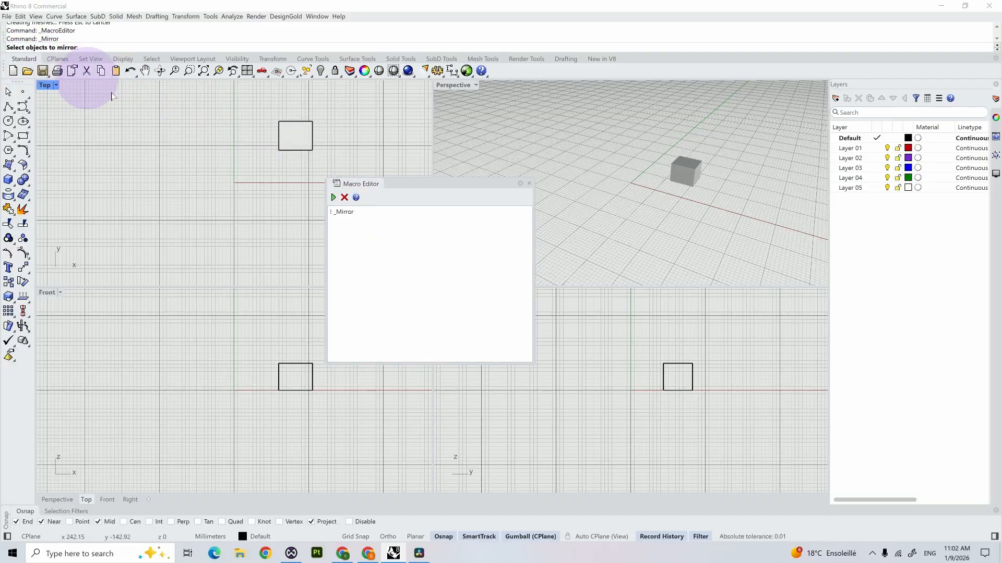
click(303, 137)
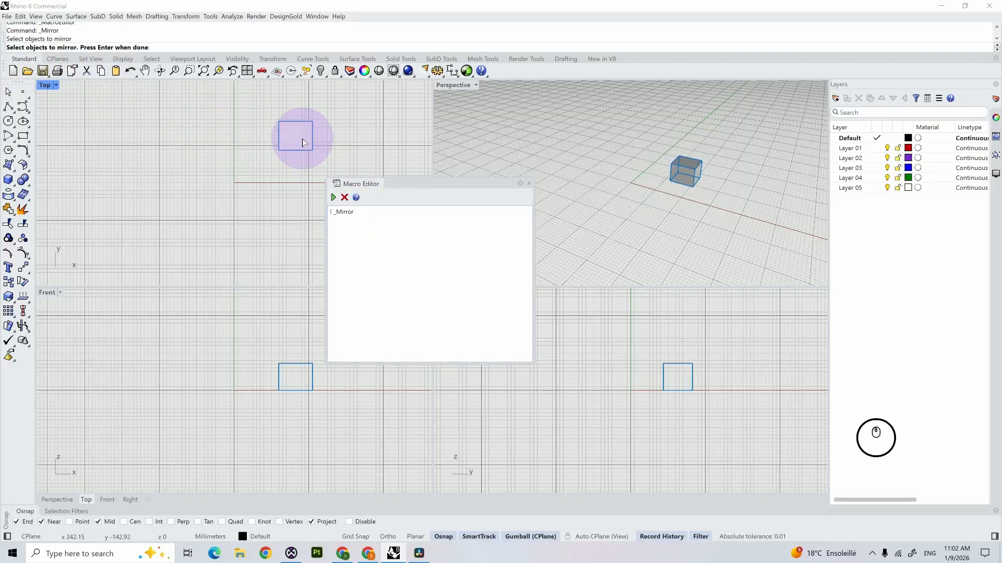
key(Return)
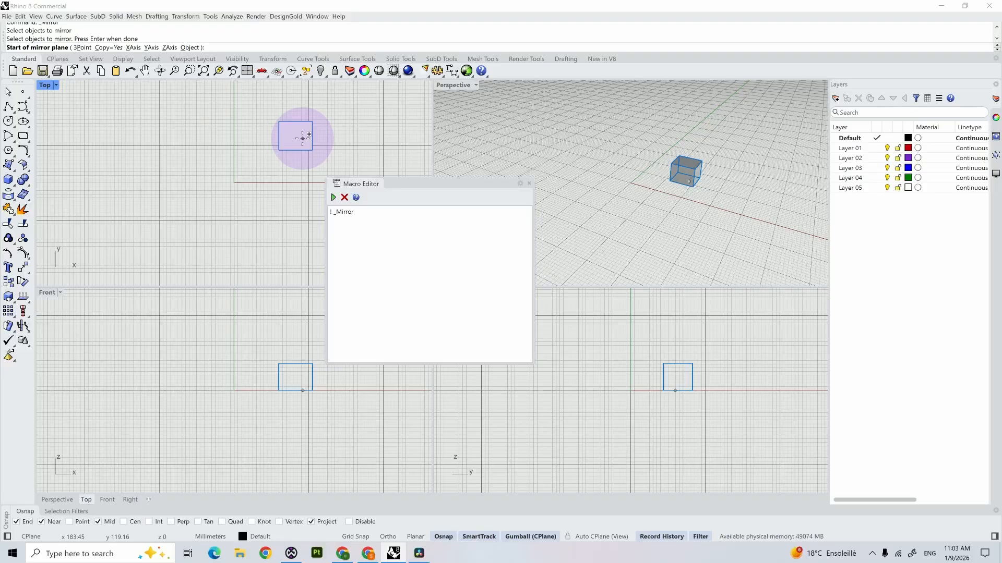
key(alt+Print)
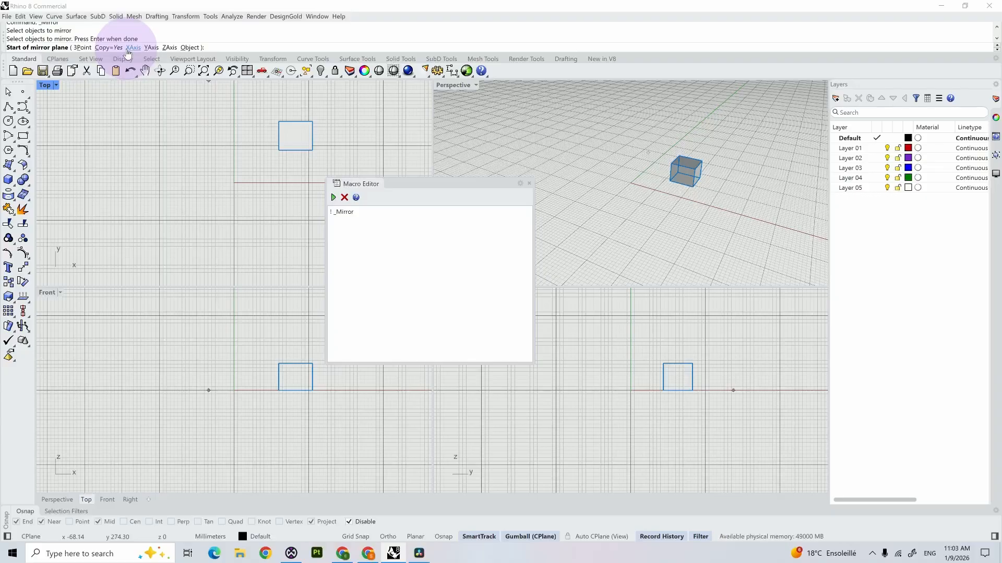
key(Escape)
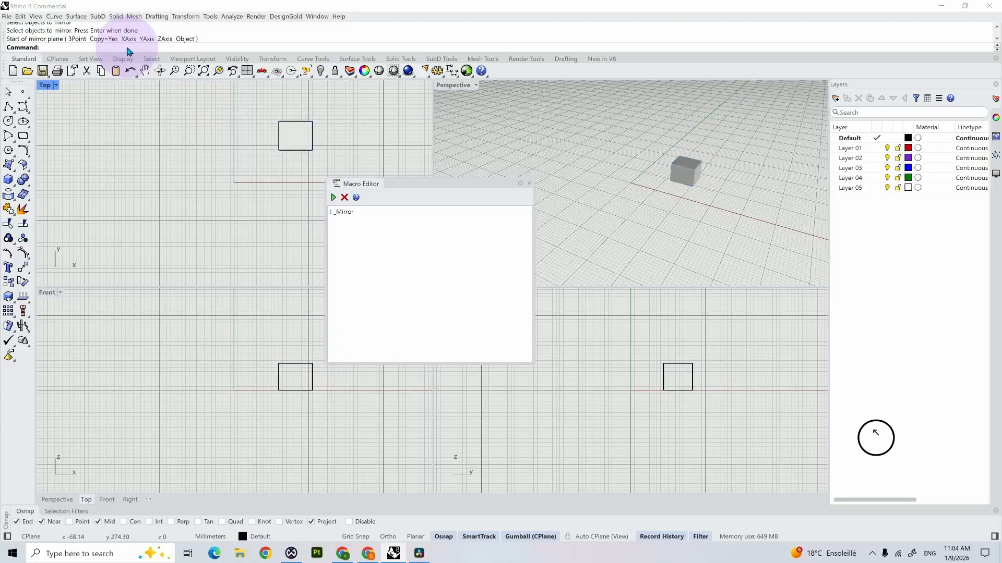
Step: Extend the macro with the Y axis option and a confirmation so it reads "! _Mirror Y Enter"
click(364, 212)
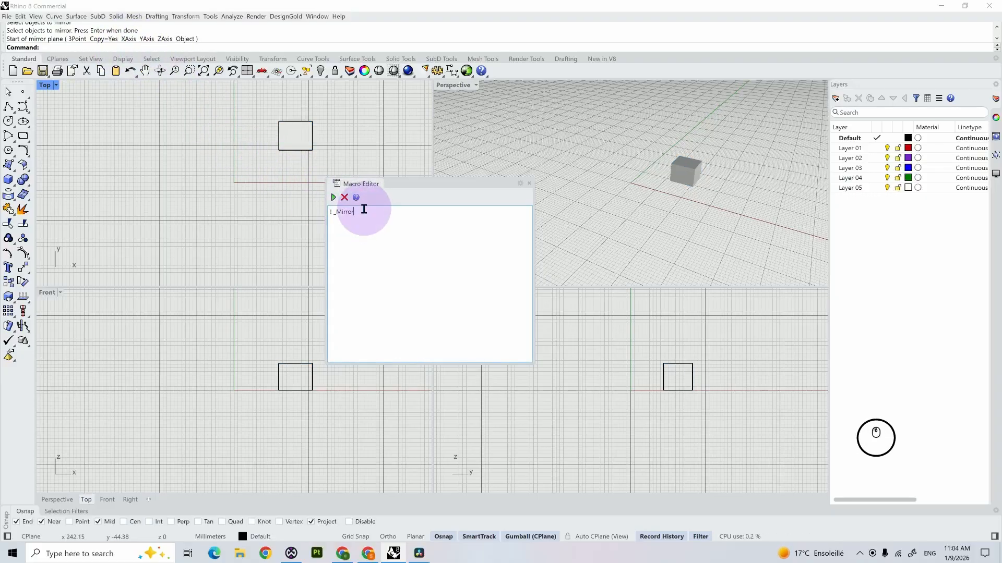
text(Y)
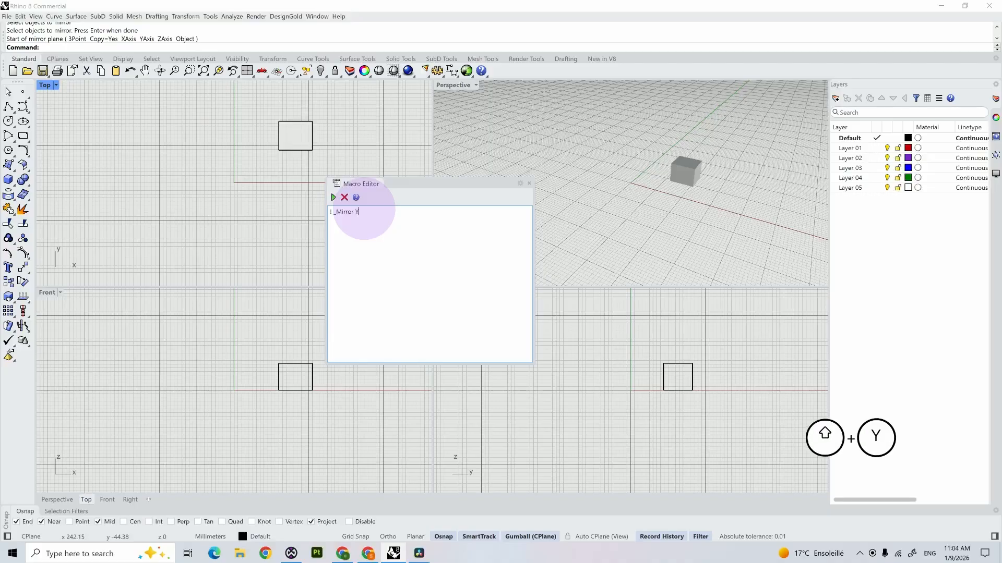
text( E)
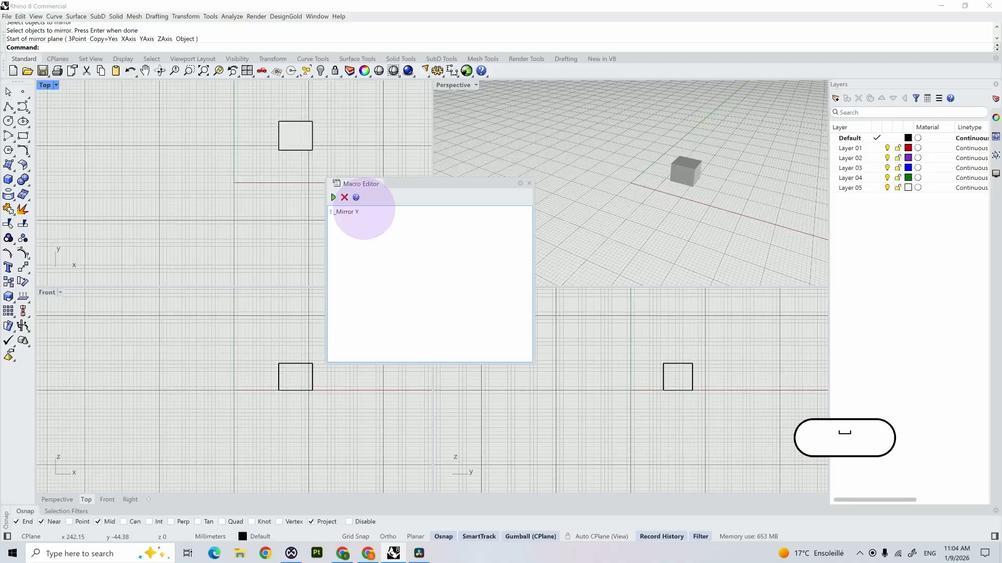
text(nter)
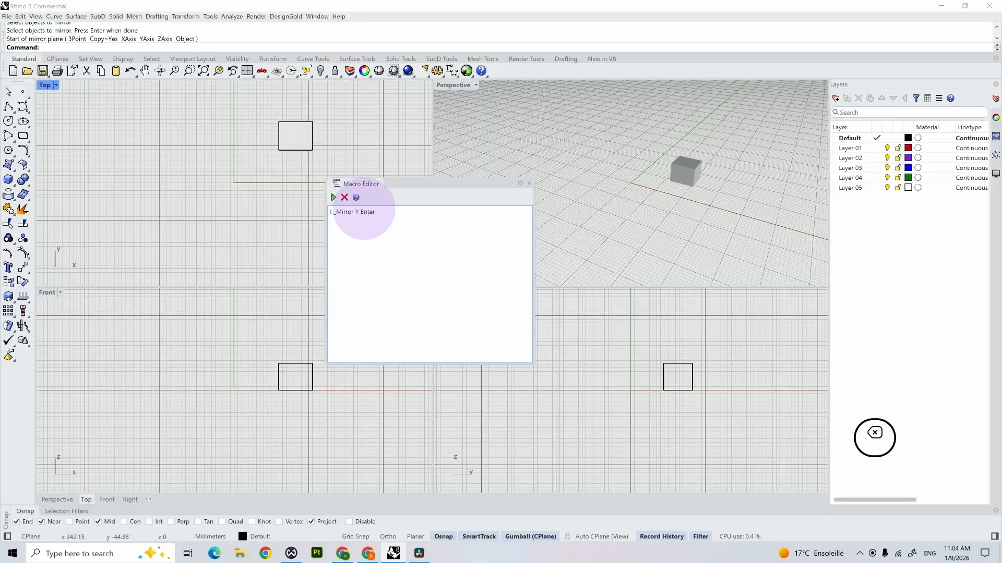
Step: Test the macro with nothing selected and with the box preselected, undo the mirror and clear the selection
click(334, 198)
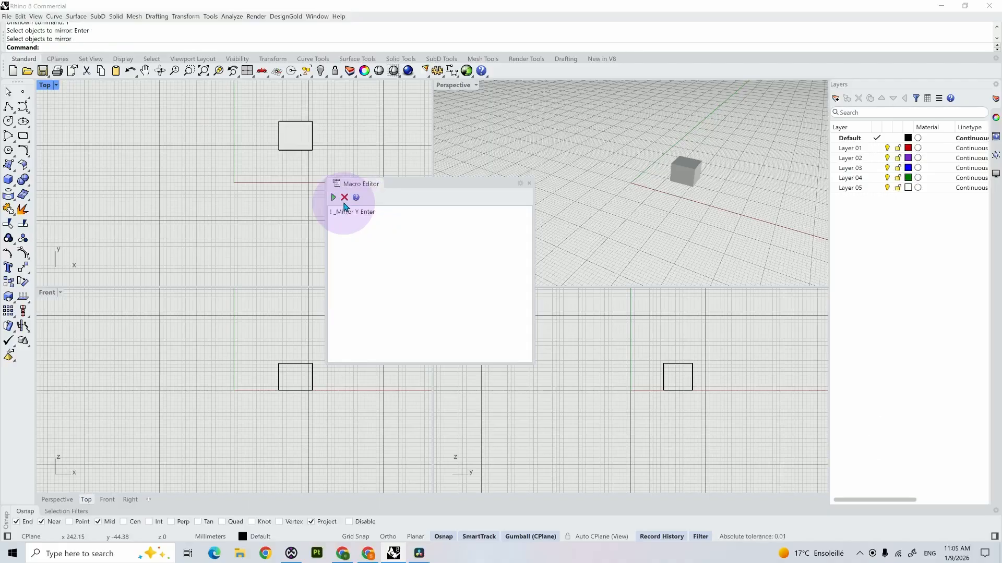
click(302, 146)
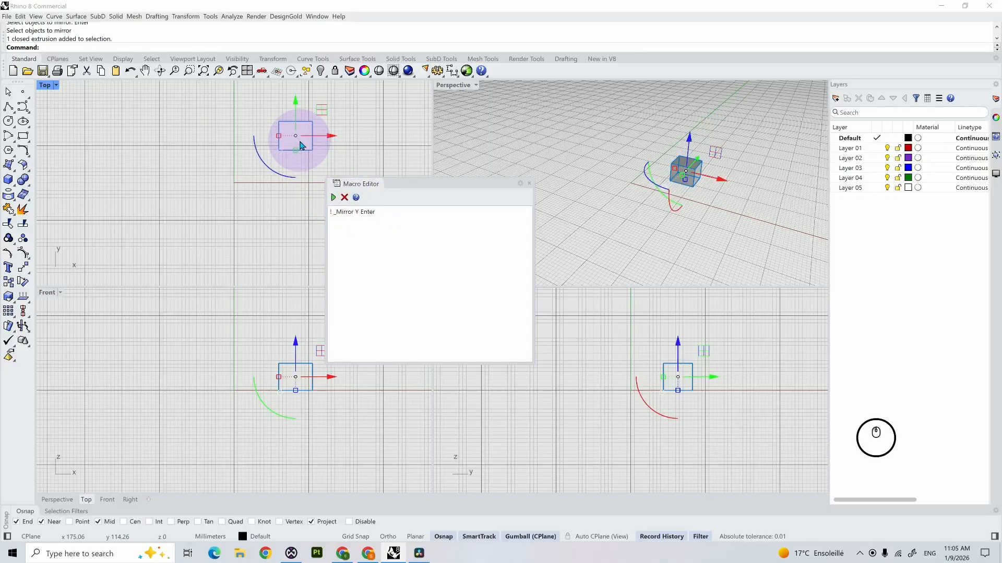
click(335, 197)
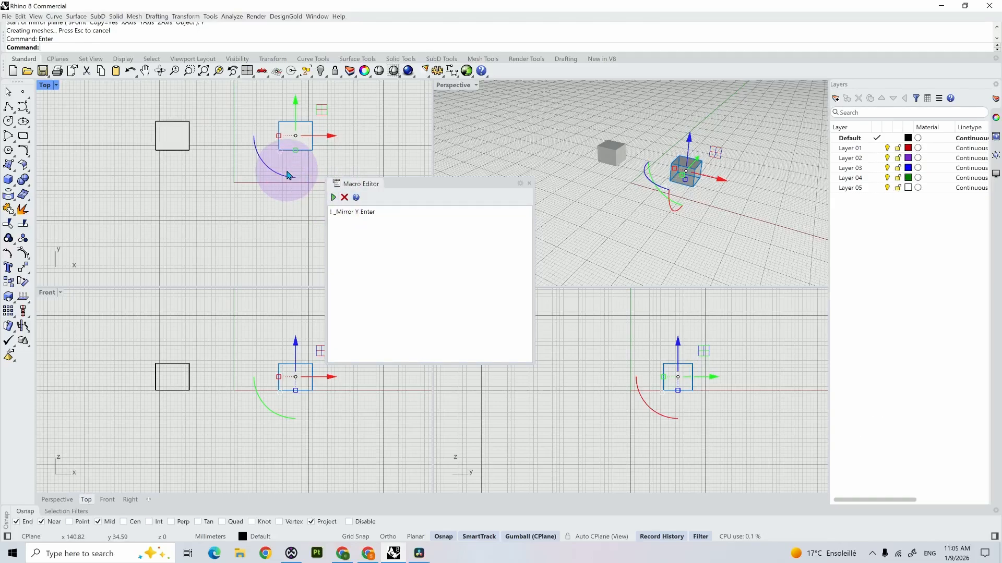
key(ctrl+z)
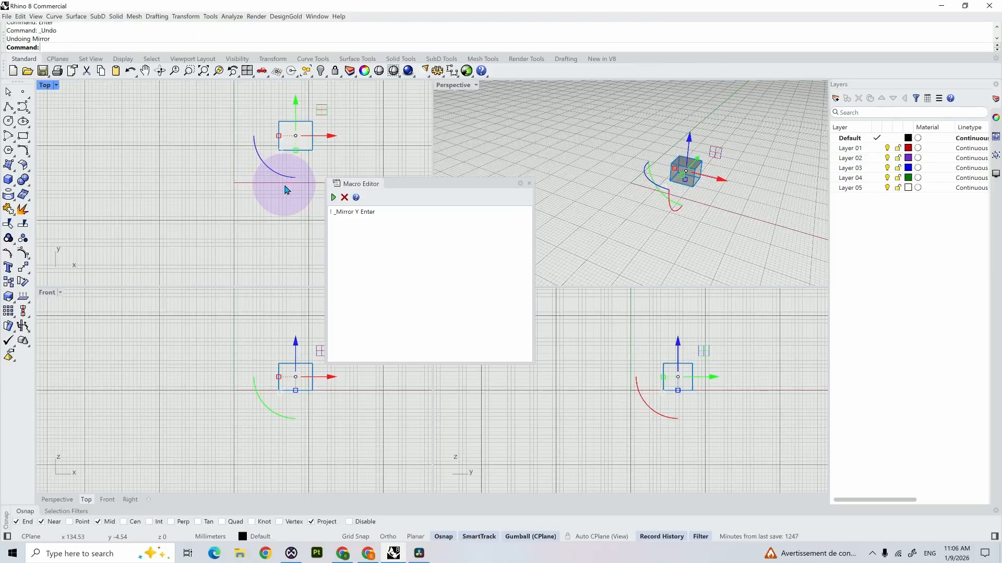
click(285, 189)
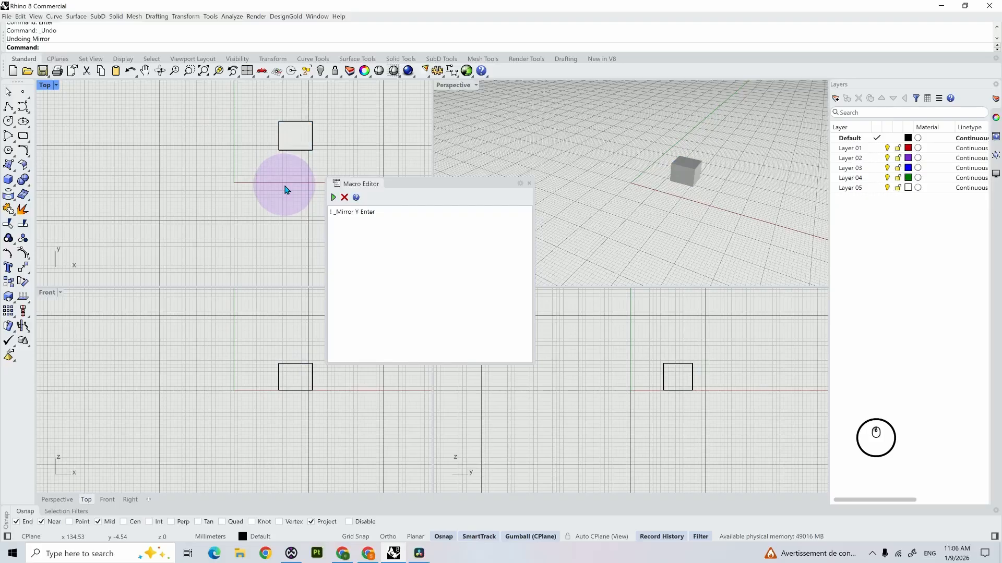
Step: Try the macro again without a preselected object, pick the box, and clear the selection
click(334, 199)
click(334, 200)
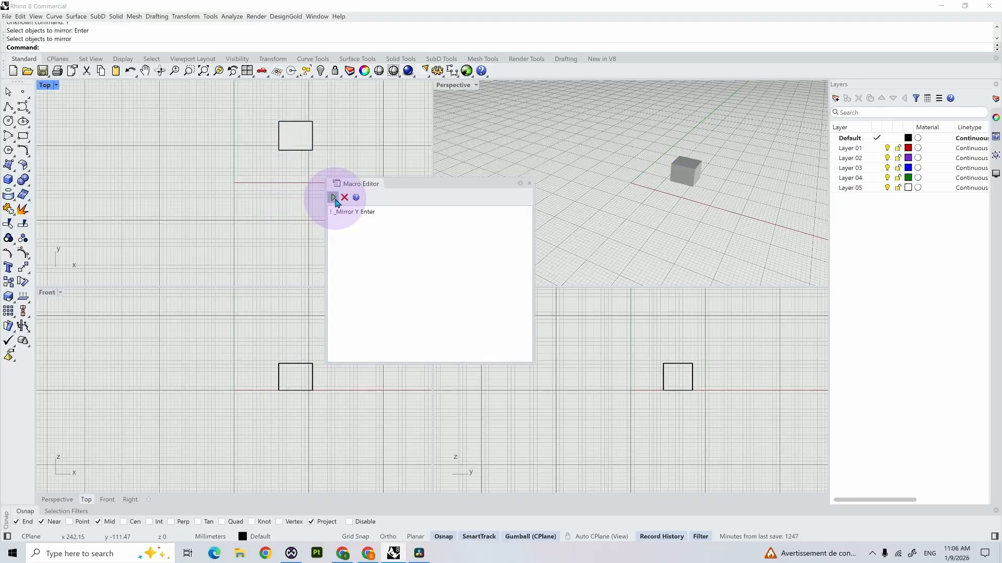
click(293, 134)
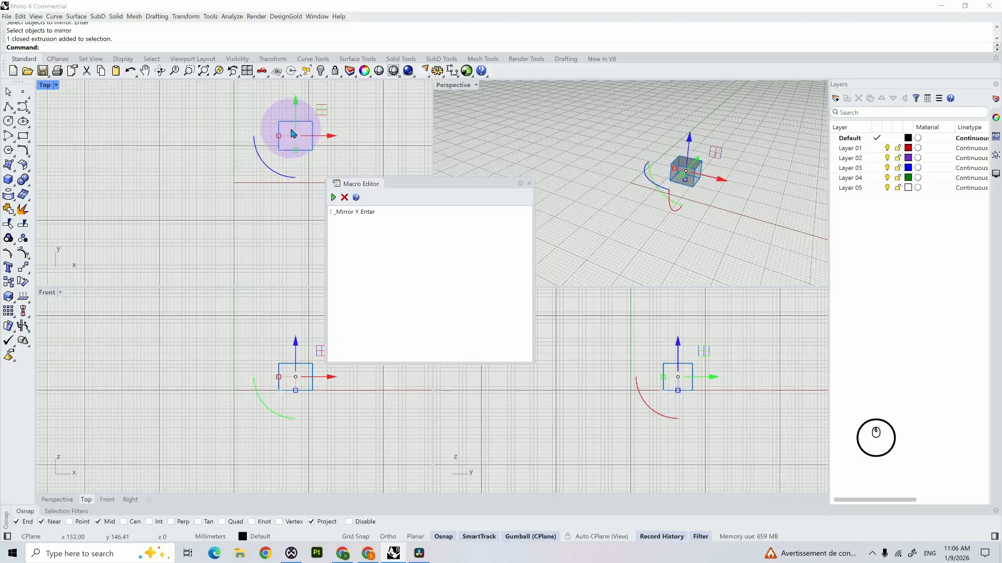
click(320, 210)
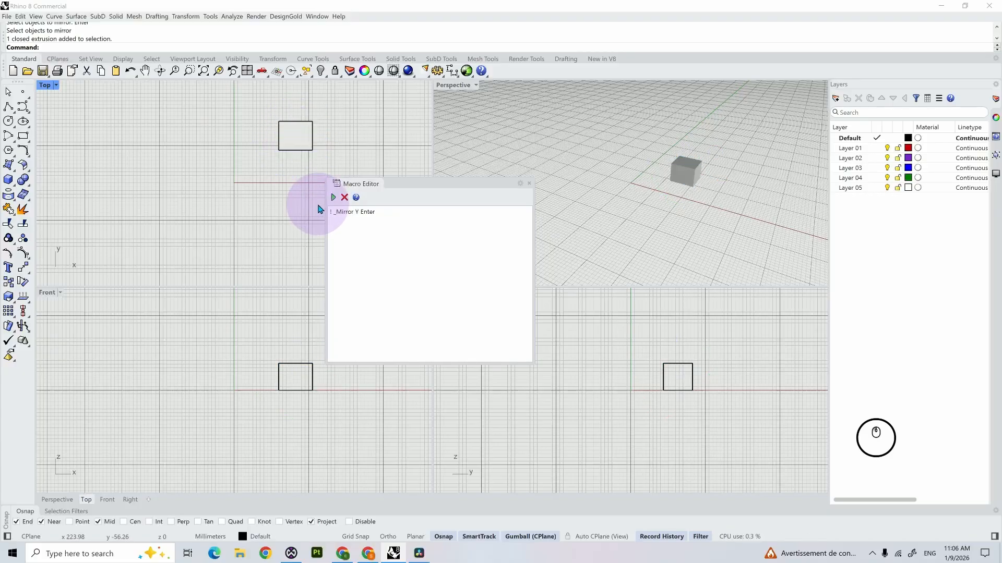
Step: Insert Pause before the Y option so the macro reads "! _Mirror Pause Y Enter"
click(357, 212)
text(P )
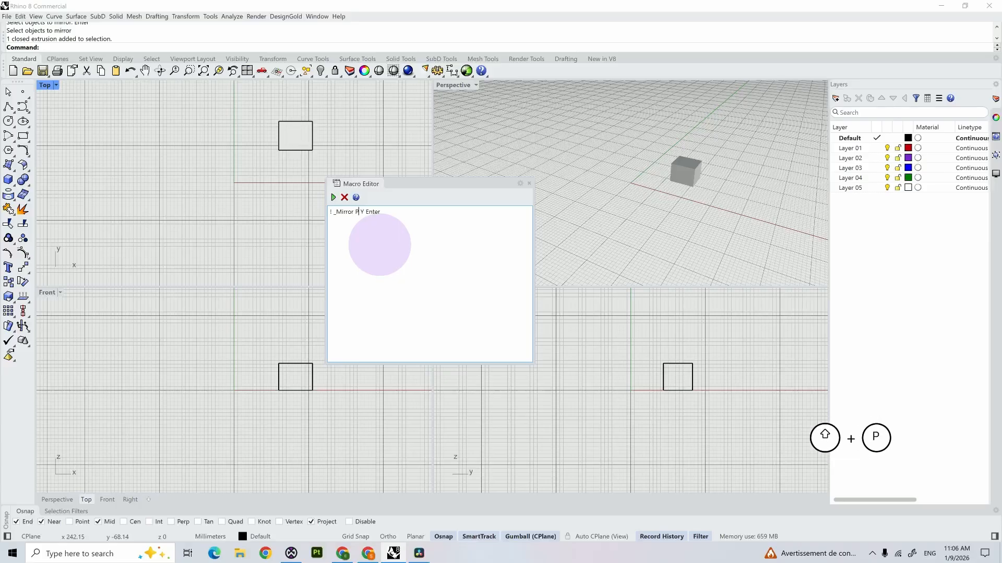
text(ause)
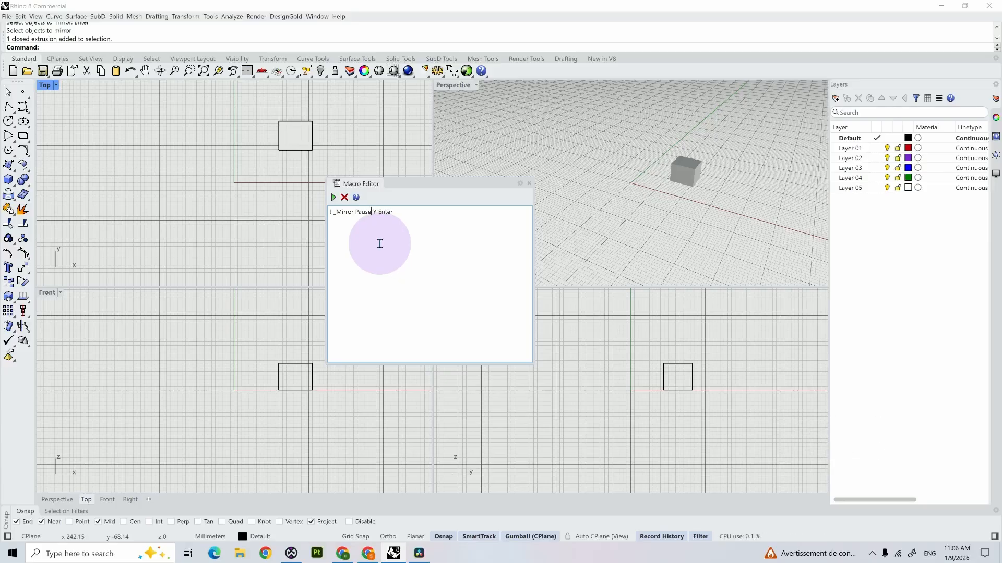
Step: Run the macro, pick the box during the pause to mirror it across the Y axis, and undo the mirror
click(333, 198)
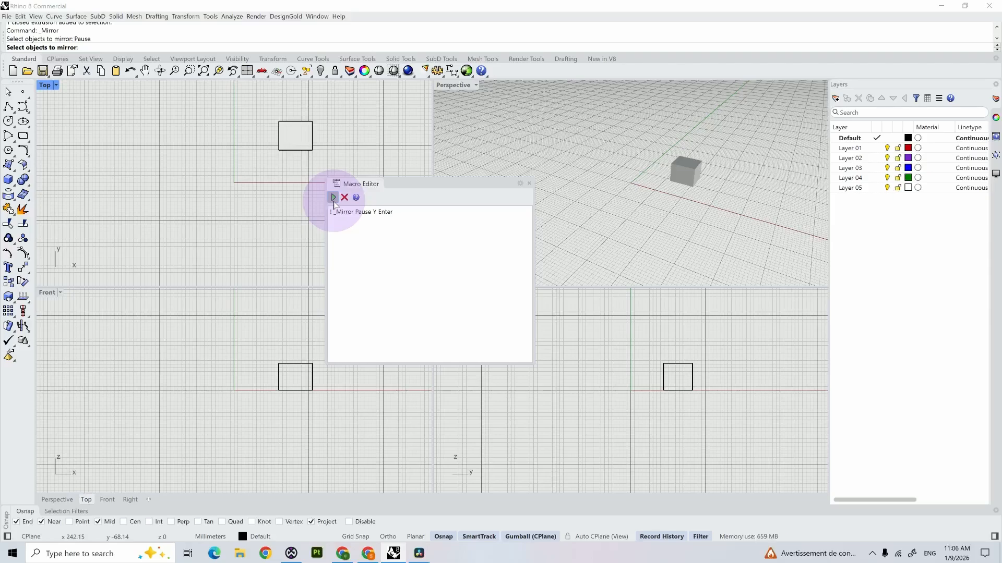
click(294, 143)
right_click(295, 143)
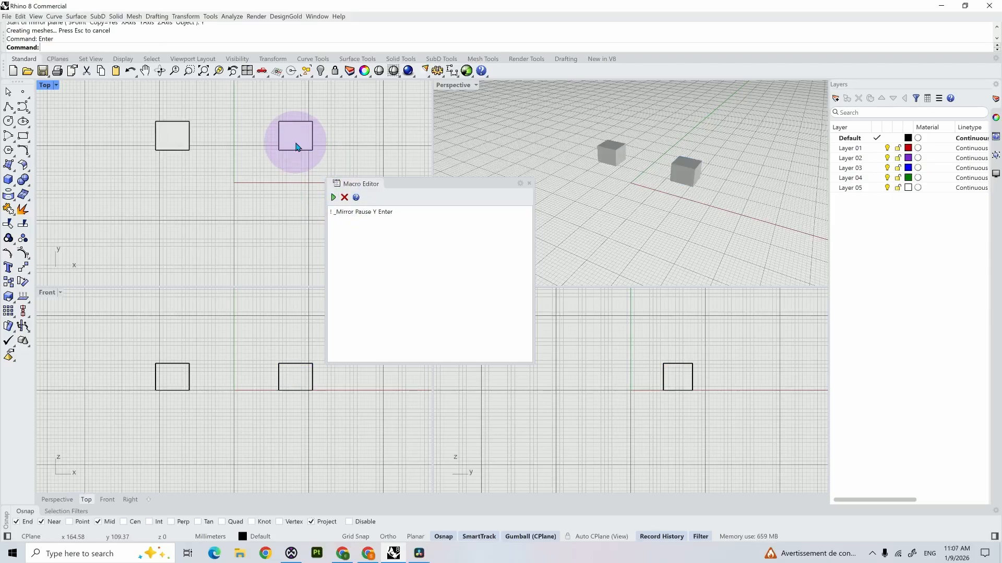
key(ctrl+z)
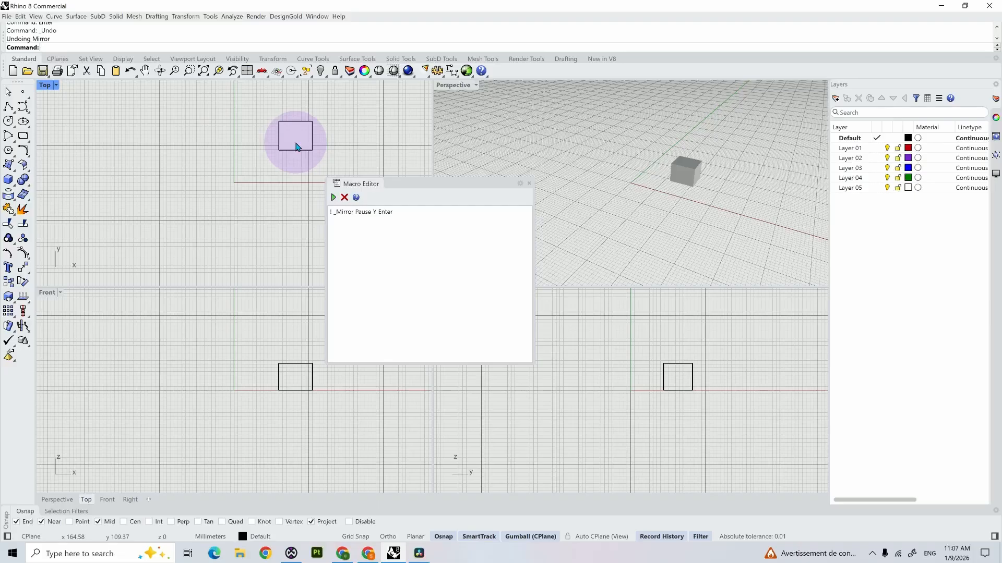
Step: Run the "! _Mirror Pause Y Enter" macro with the box preselected, and highlight the macro text
click(295, 147)
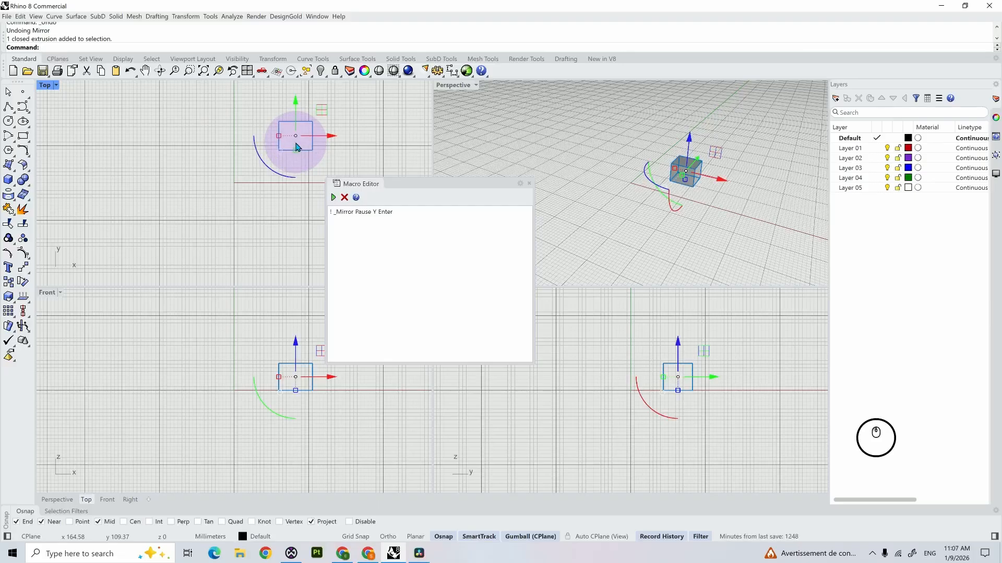
click(331, 197)
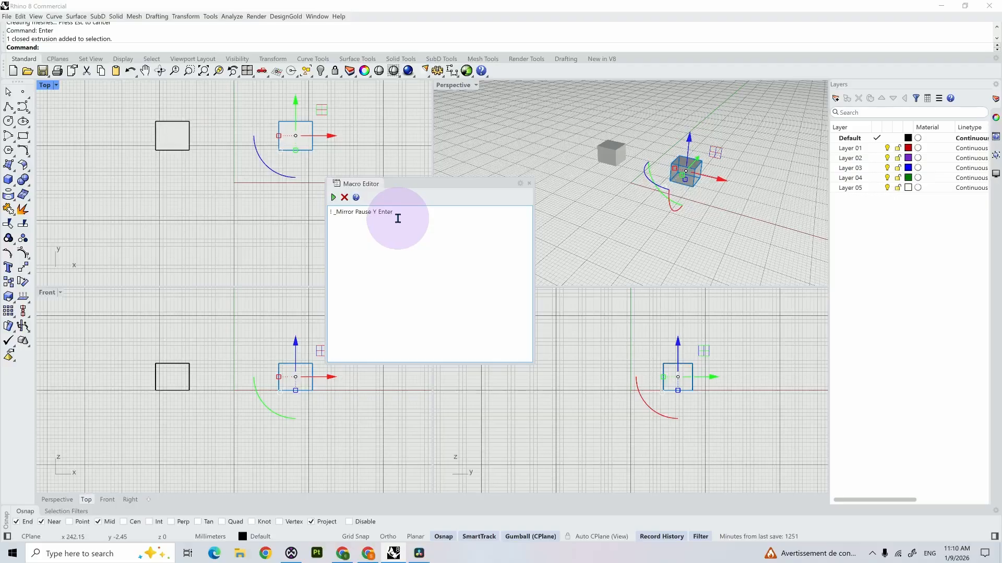
drag(397, 218, 331, 214)
Step: Check the middle-mouse popup, enable the "popup action" toolbar in the toolbar list, and display its buttons
middle_click(262, 224)
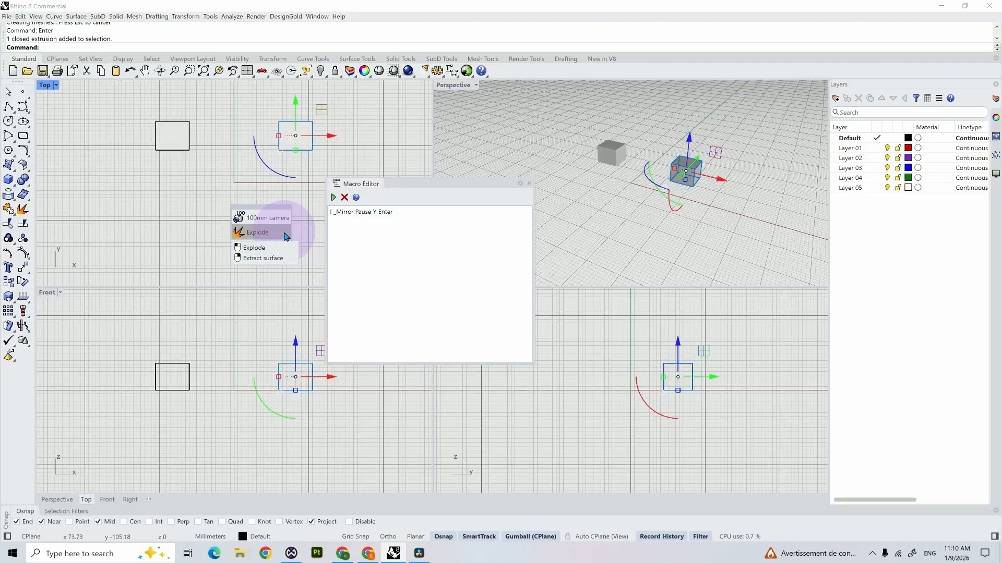
right_click(642, 64)
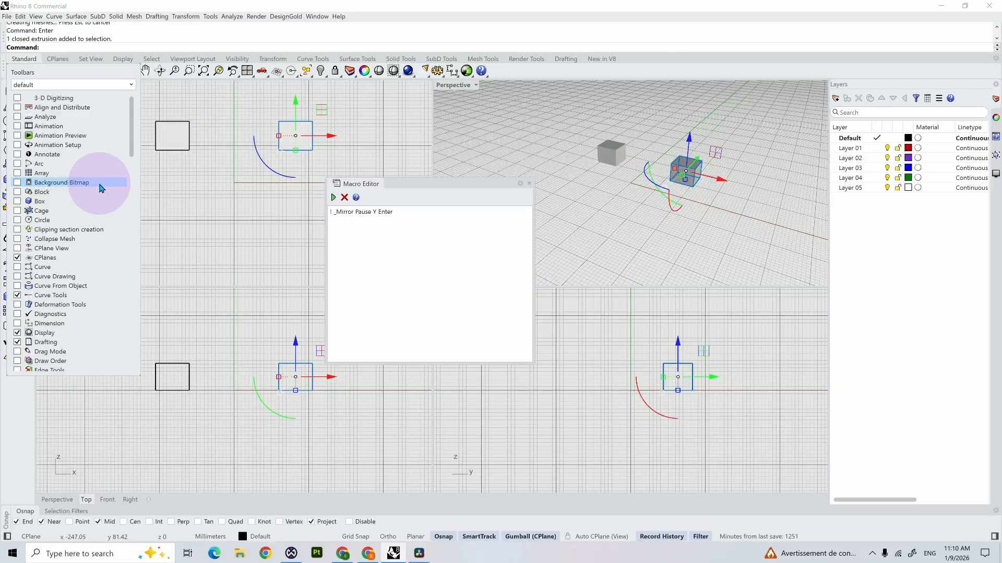
scroll(101, 188, down, 2)
scroll(101, 188, down, 18)
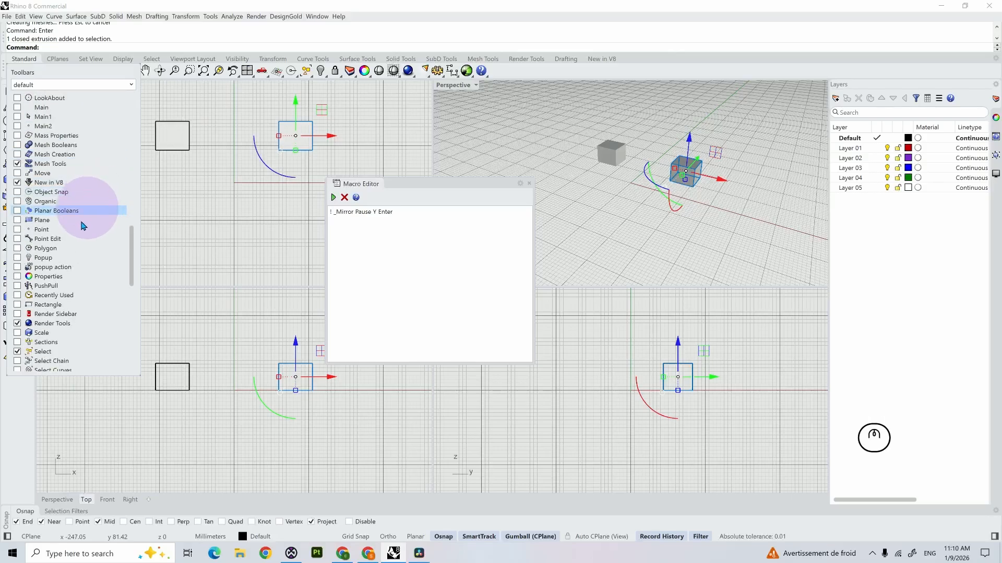
scroll(32, 251, down, 1)
click(17, 267)
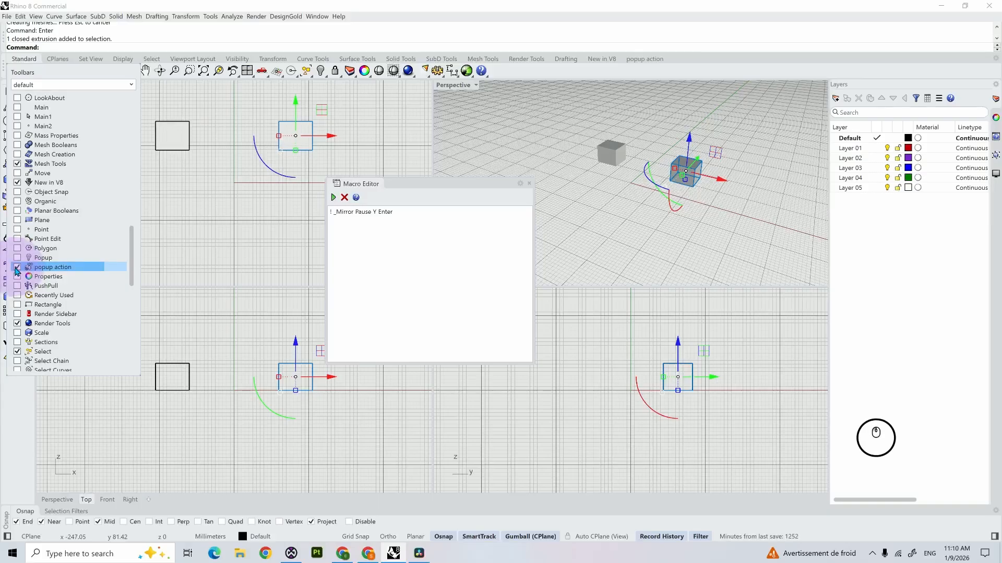
click(645, 60)
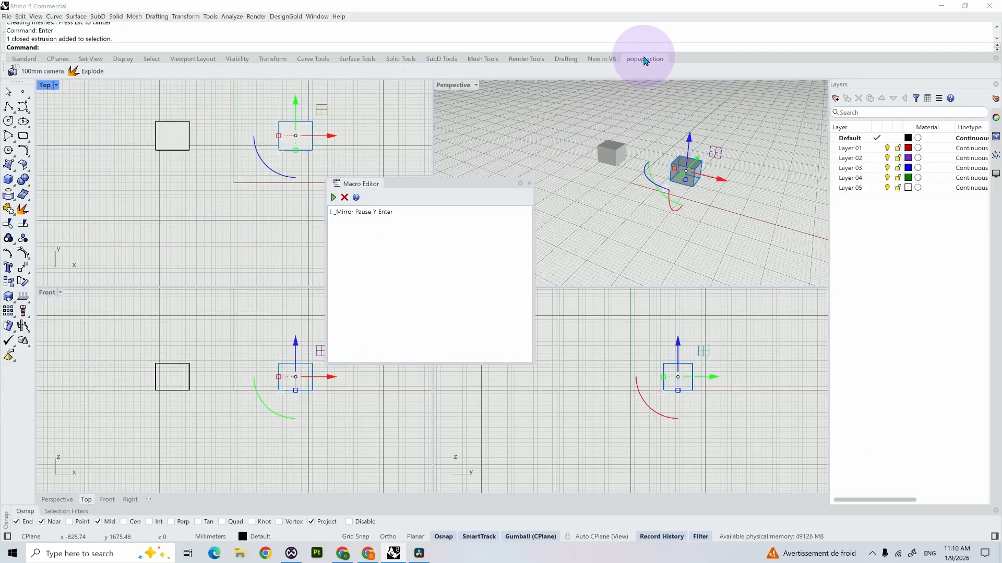
Step: Create a new button on the popup action toolbar with a new primary command named "Mirror Y axis"
right_click(139, 72)
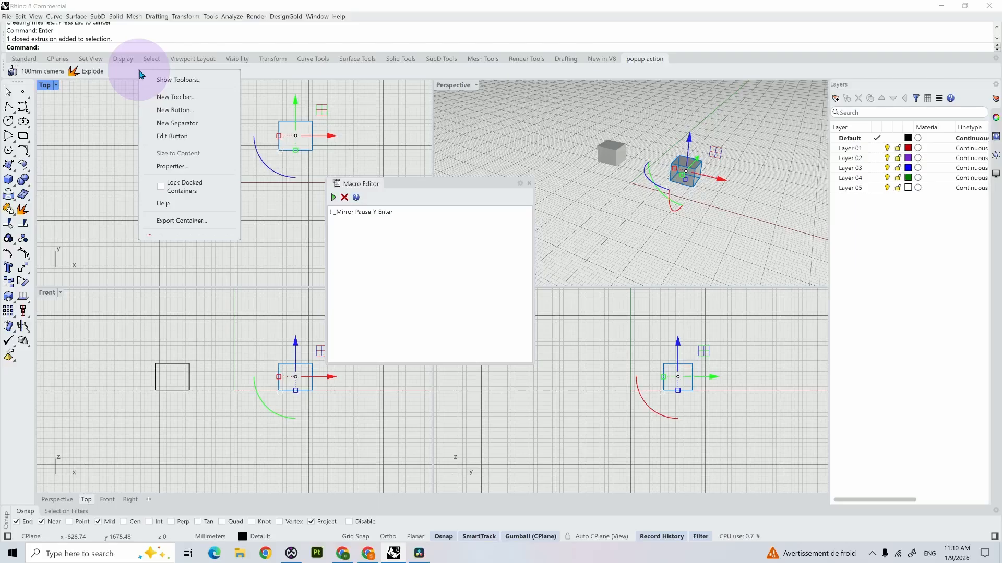
click(167, 110)
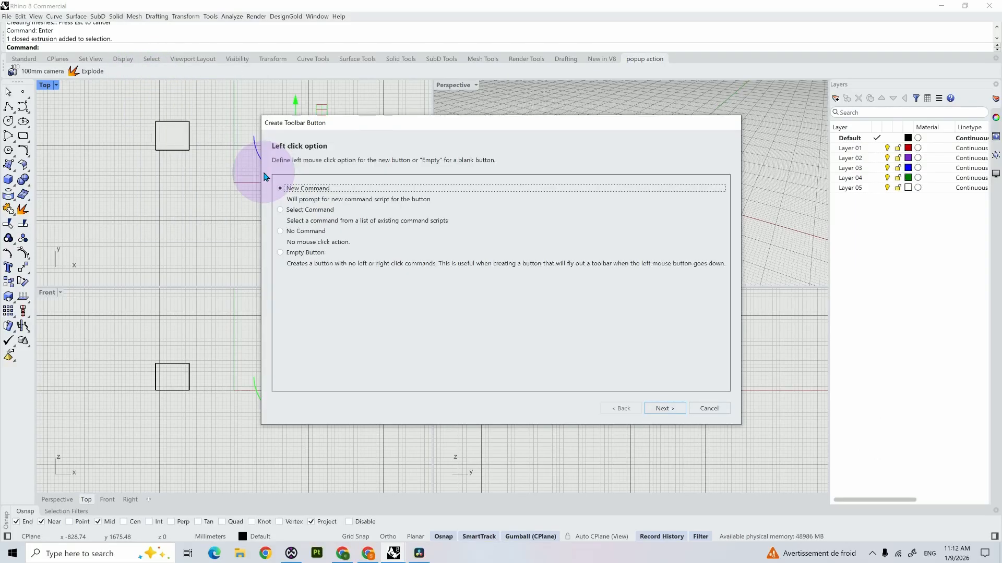
click(664, 408)
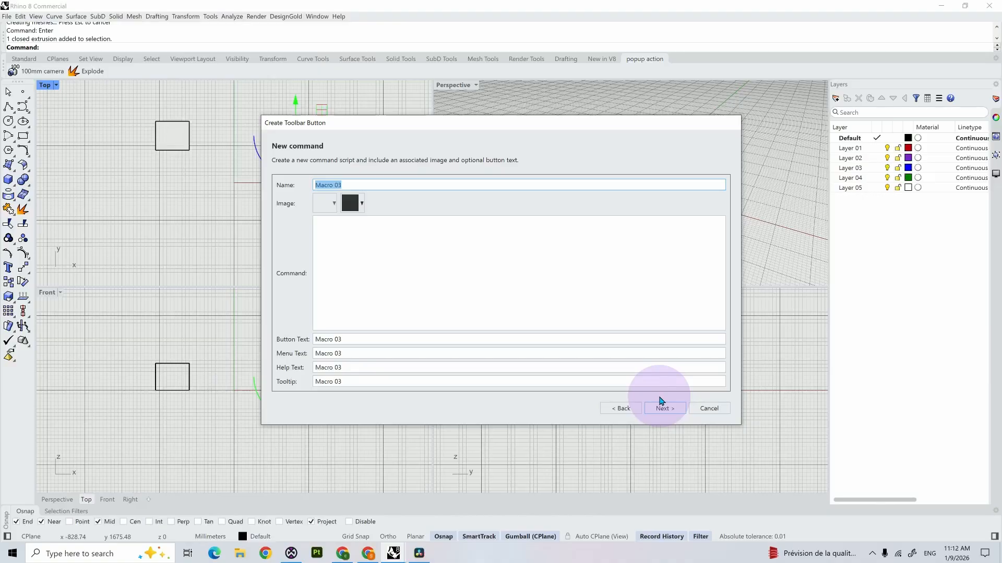
text(Miro)
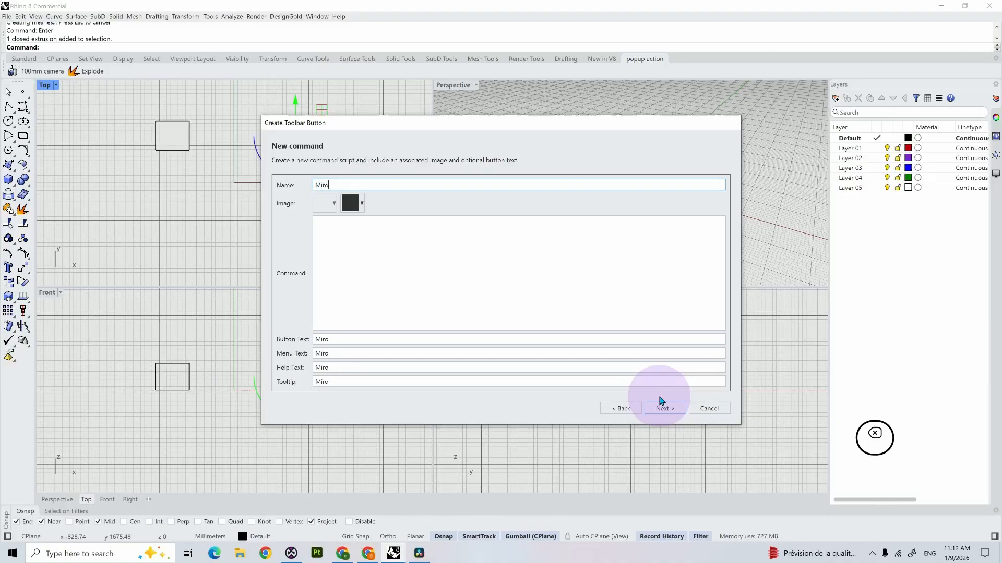
key(BackSpace)
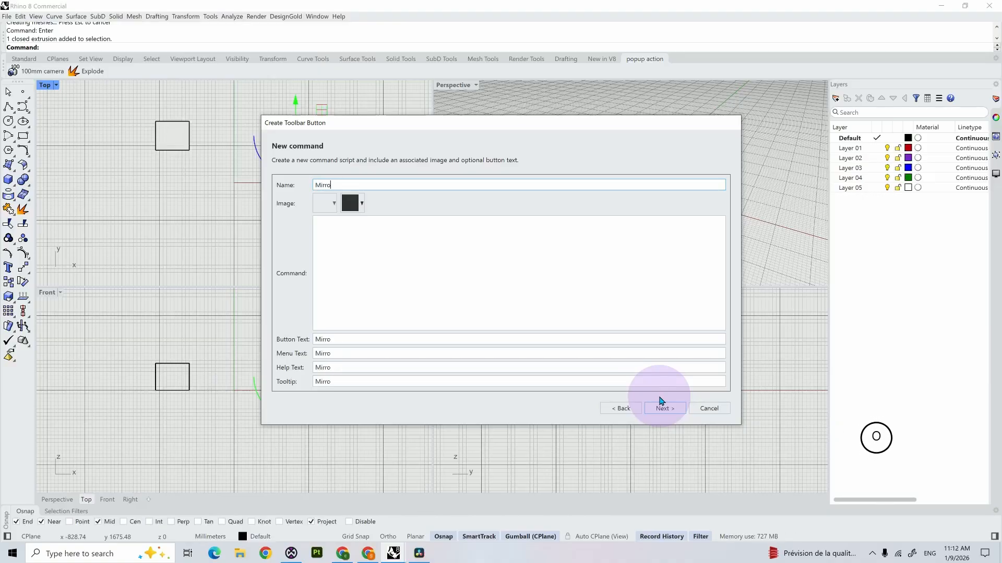
text(ro Y ax)
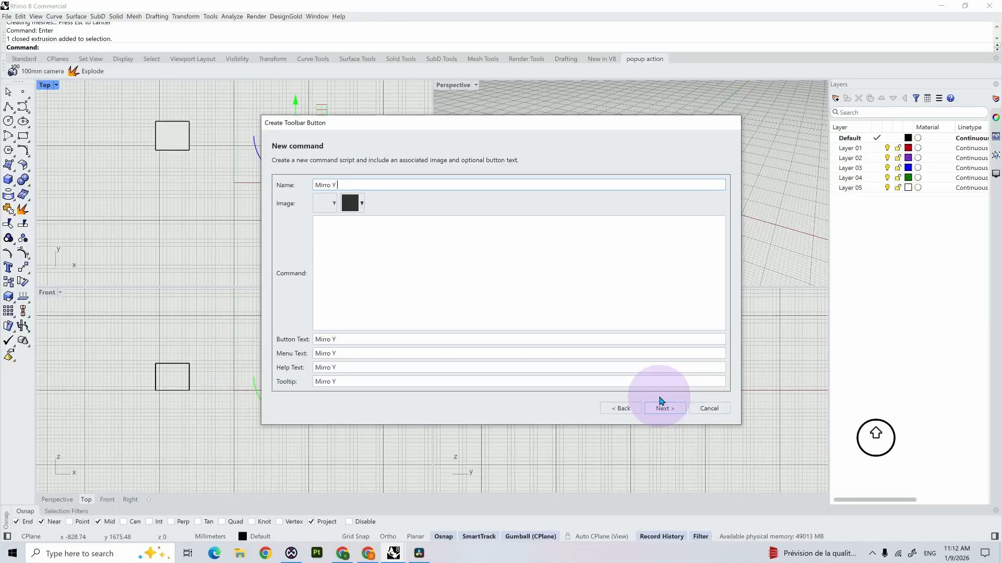
text(is)
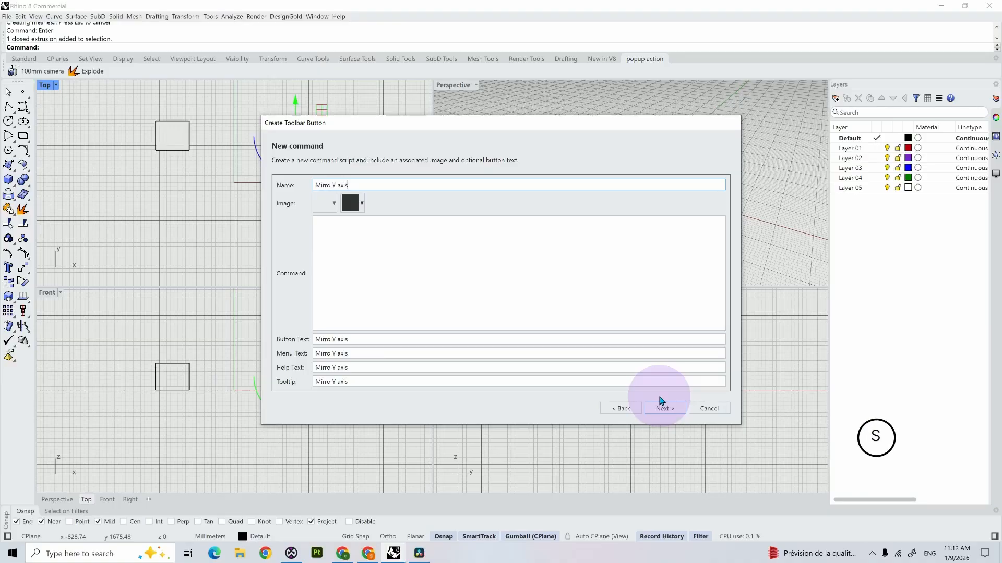
click(332, 185)
text(r)
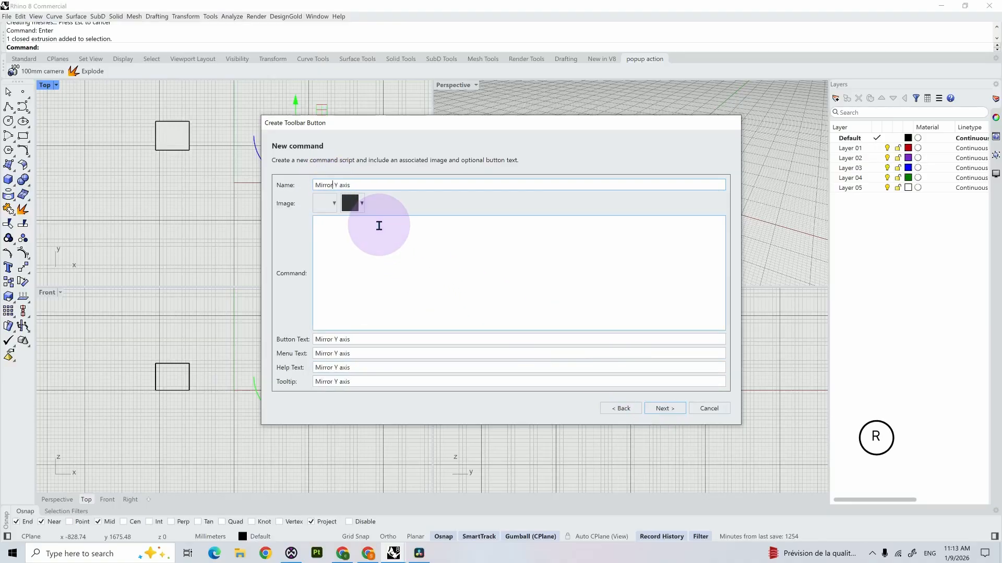
Step: Set the button text to "Mirror Y/X" and paste "! _Mirror Pause Y Enter" as the command script
click(358, 338)
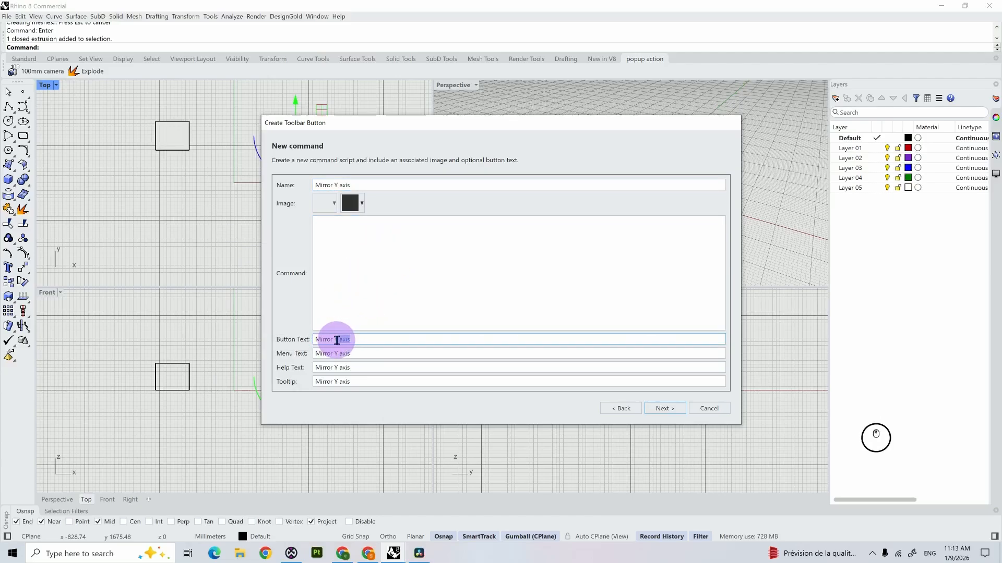
drag(338, 339, 381, 342)
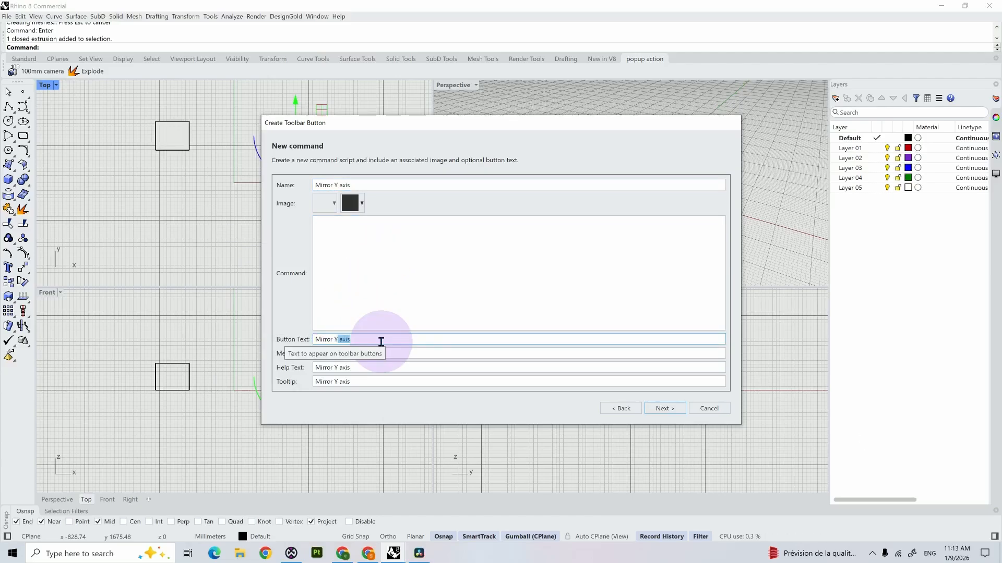
text(/)
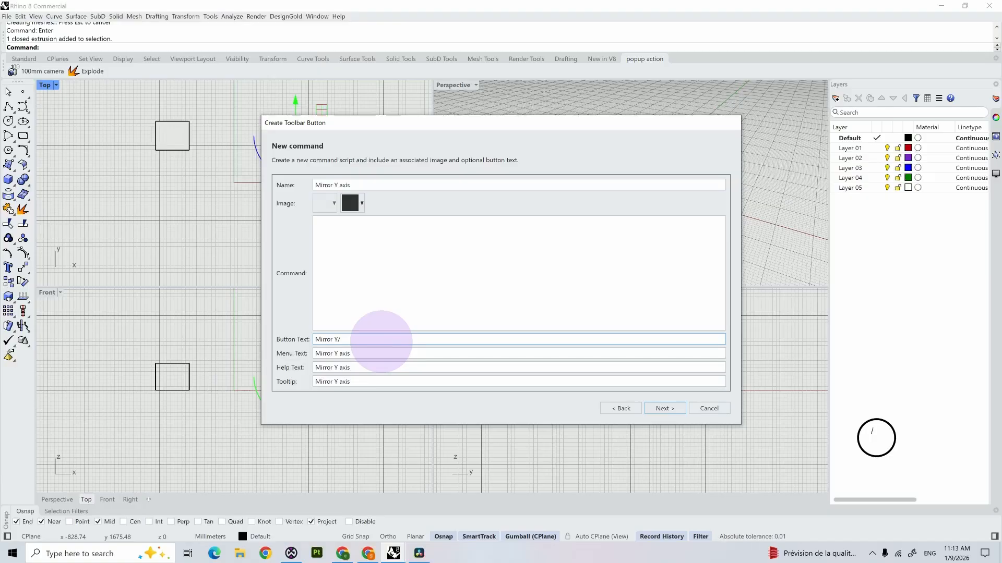
text(X)
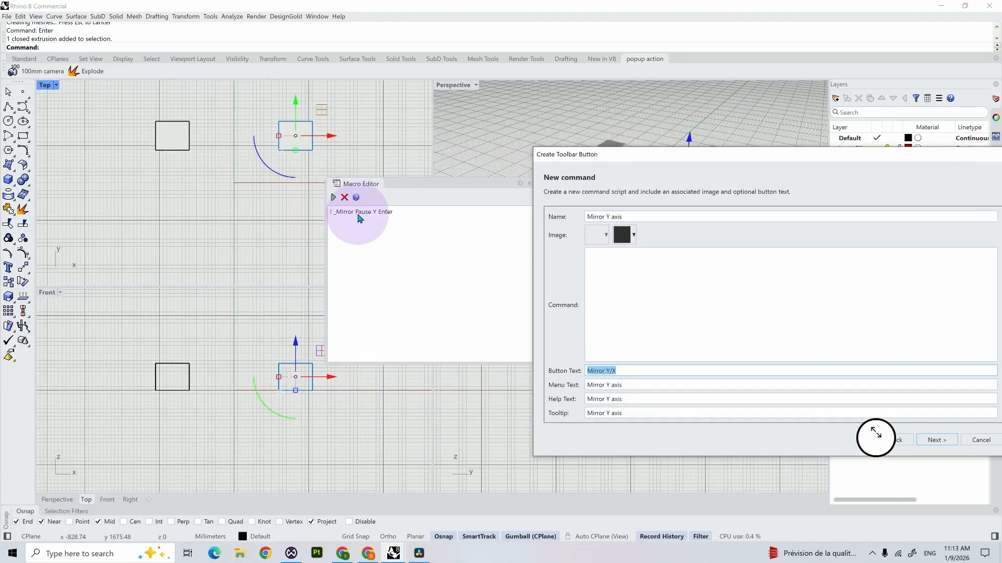
click(600, 265)
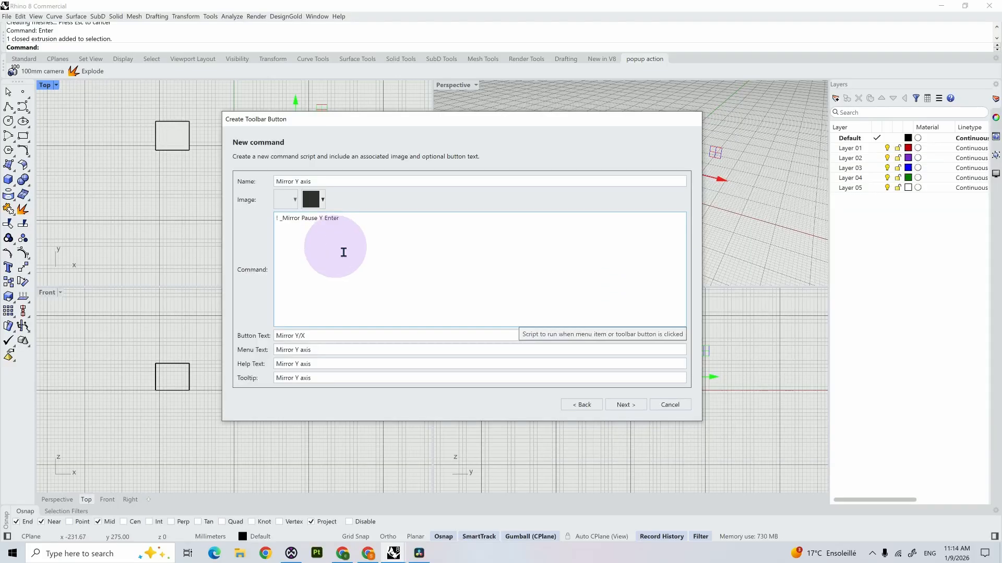
click(626, 405)
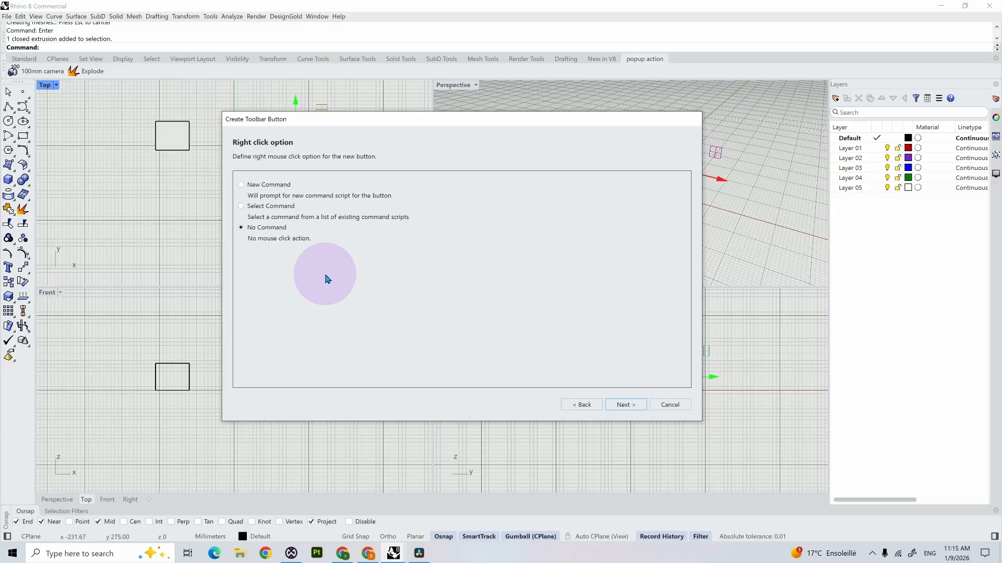
Step: Assign a new command to the button's right mouse action with the script "! _Mirror Pause X Enter"
click(242, 184)
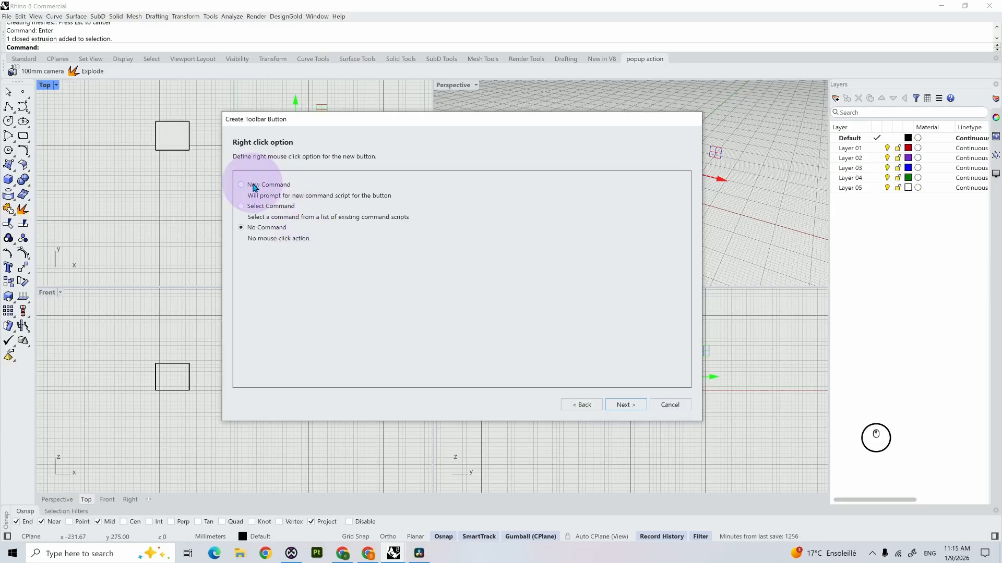
click(625, 405)
click(320, 213)
text(! _Mirror Pause _Enter)
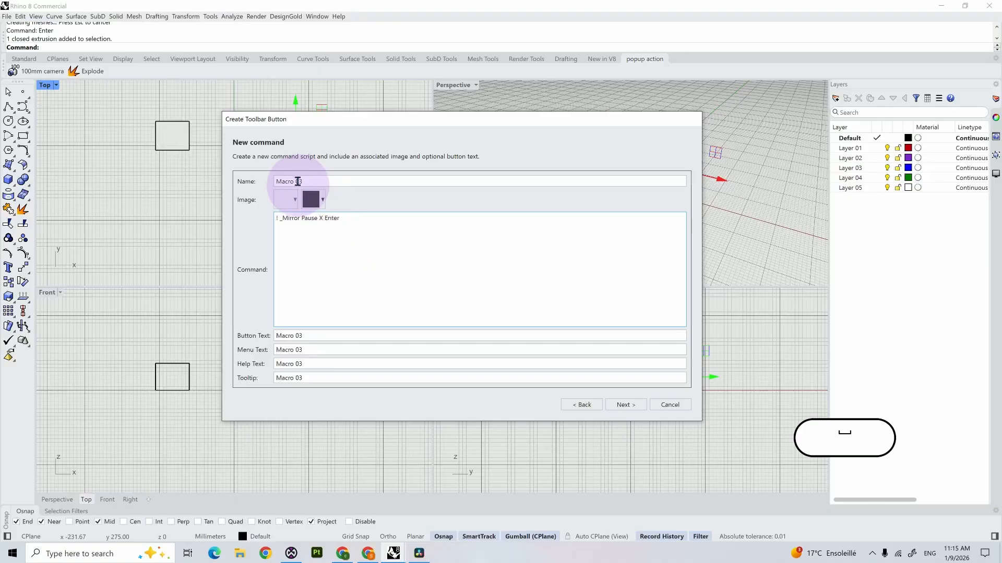
Step: Name the second command "Mirror X axis" and set its button text to "Mirror X/Y"
click(302, 182)
key(ctrl+a)
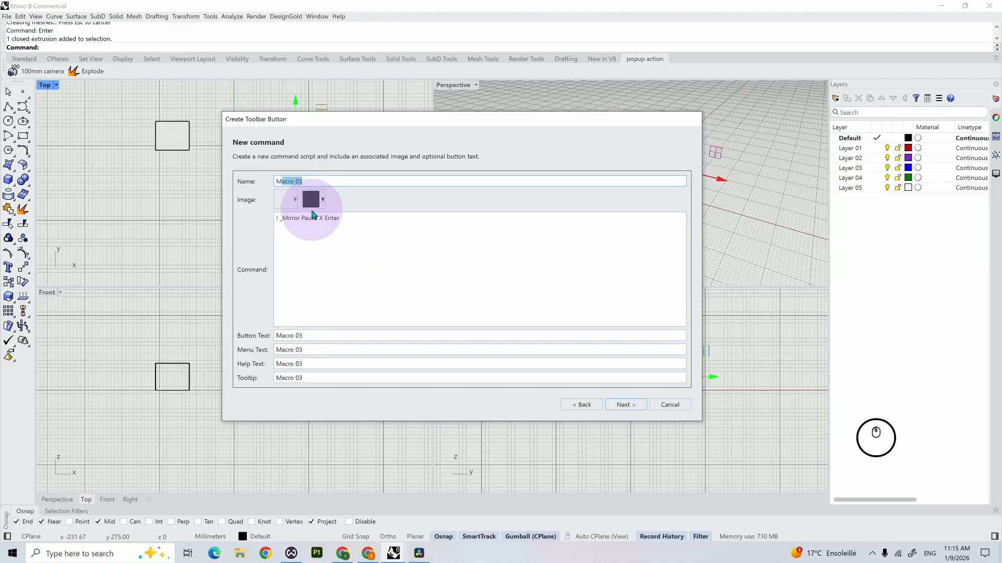
text(MI)
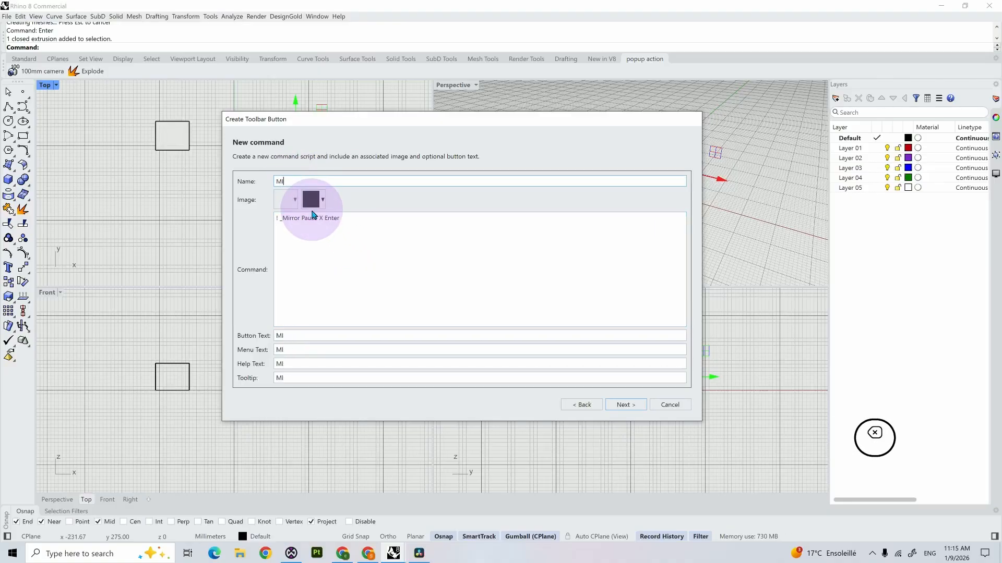
text(rror)
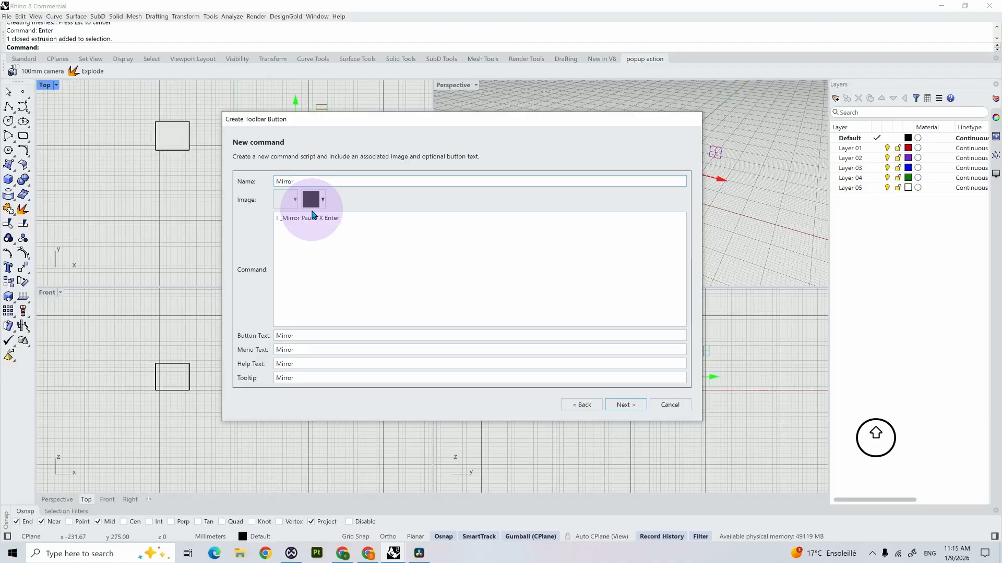
text( X axis)
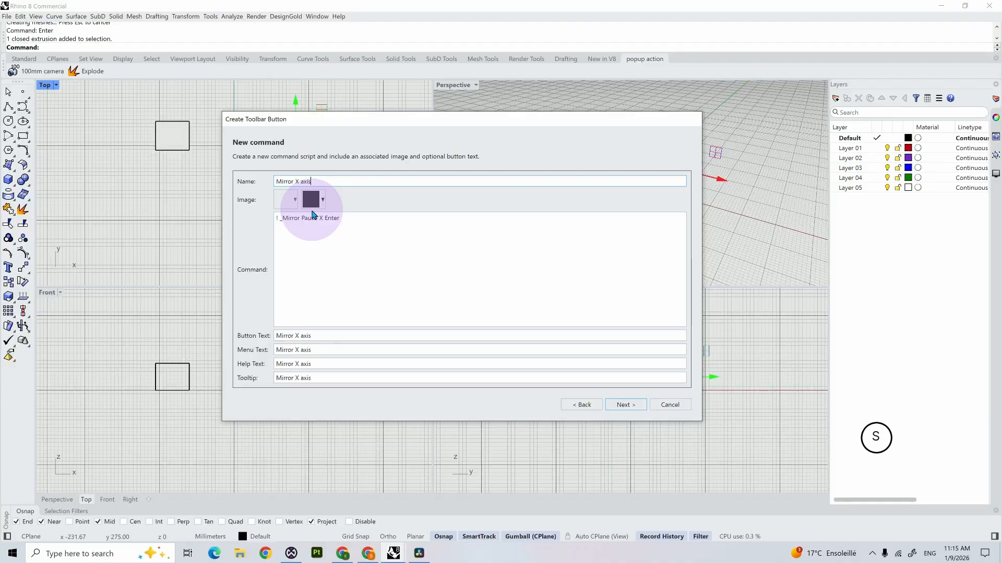
click(307, 336)
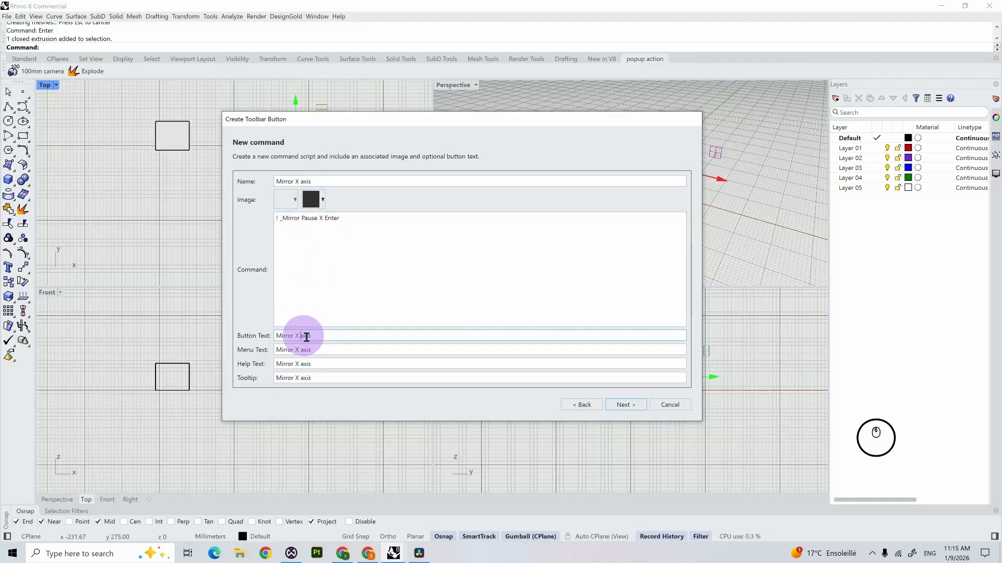
drag(311, 336, 299, 336)
text(/Y)
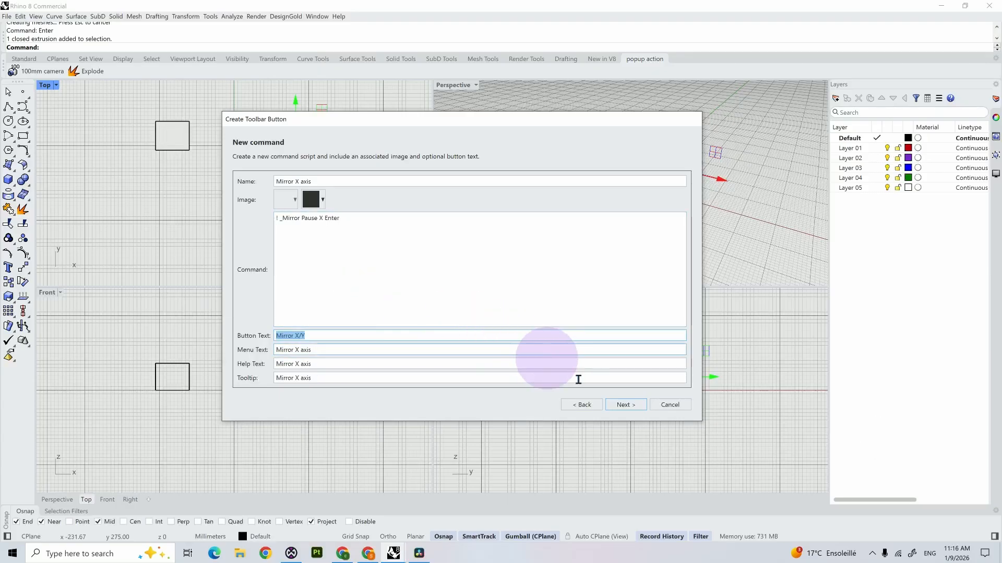
Step: Set the new button's appearance to Text only and finish creating it
click(629, 407)
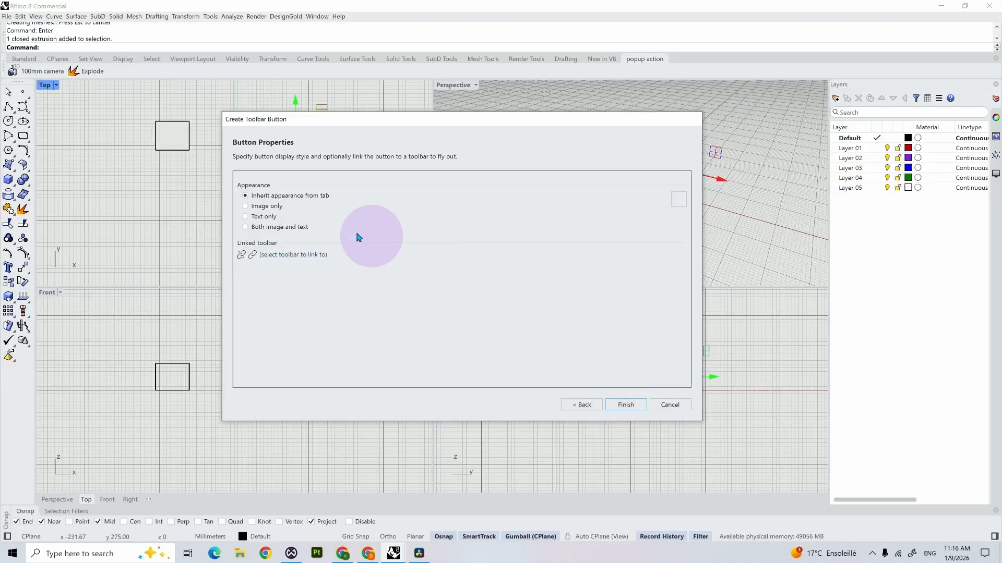
click(265, 218)
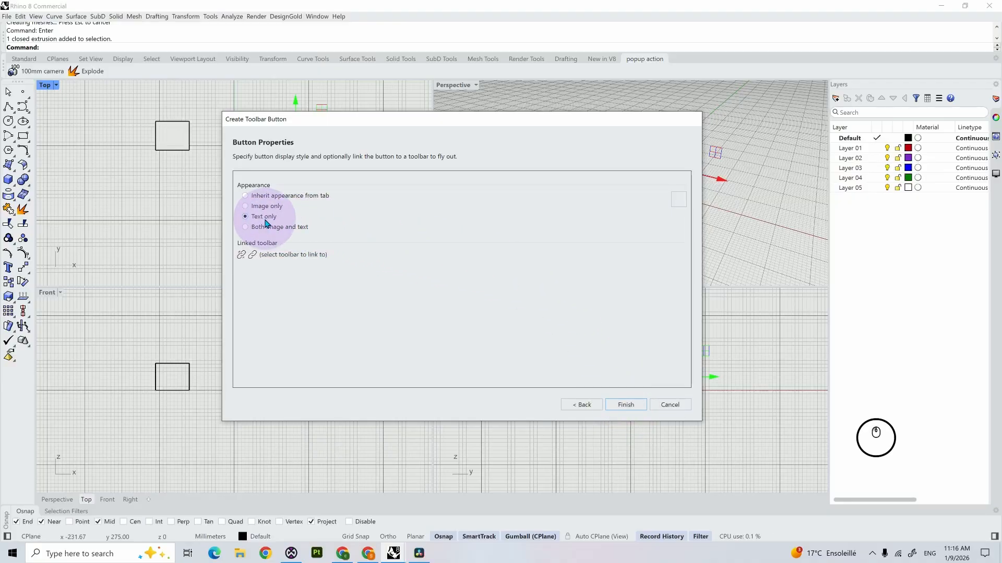
click(625, 405)
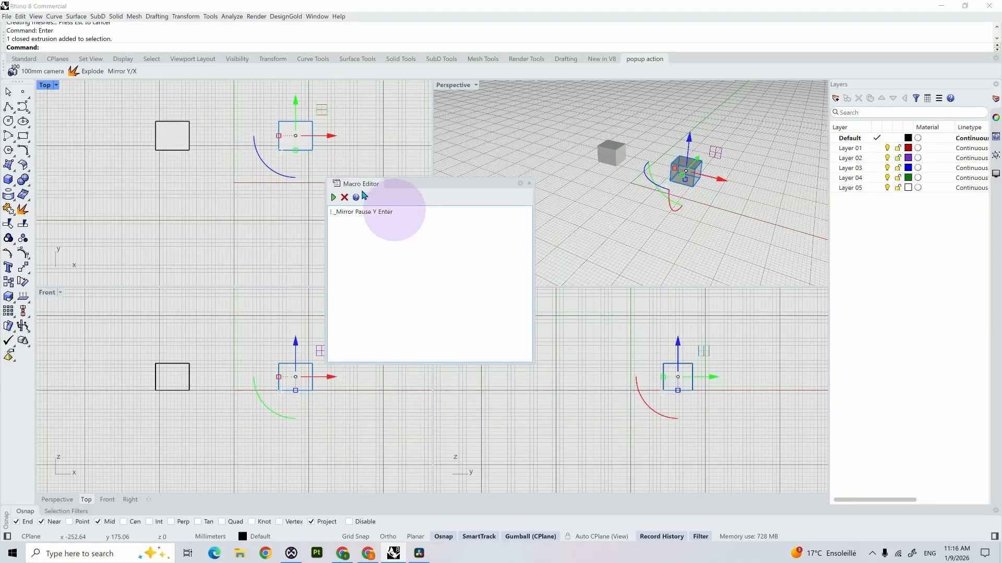
Step: Check the Mirror Y/X button's tooltip, close the Macro Editor, and delete the mirrored copy of the box
click(131, 75)
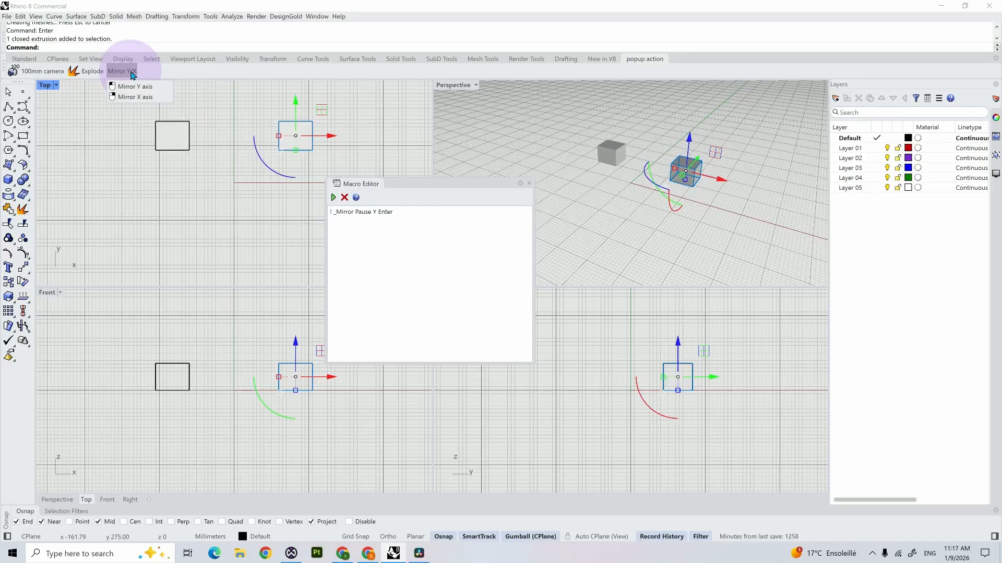
click(528, 183)
click(528, 183)
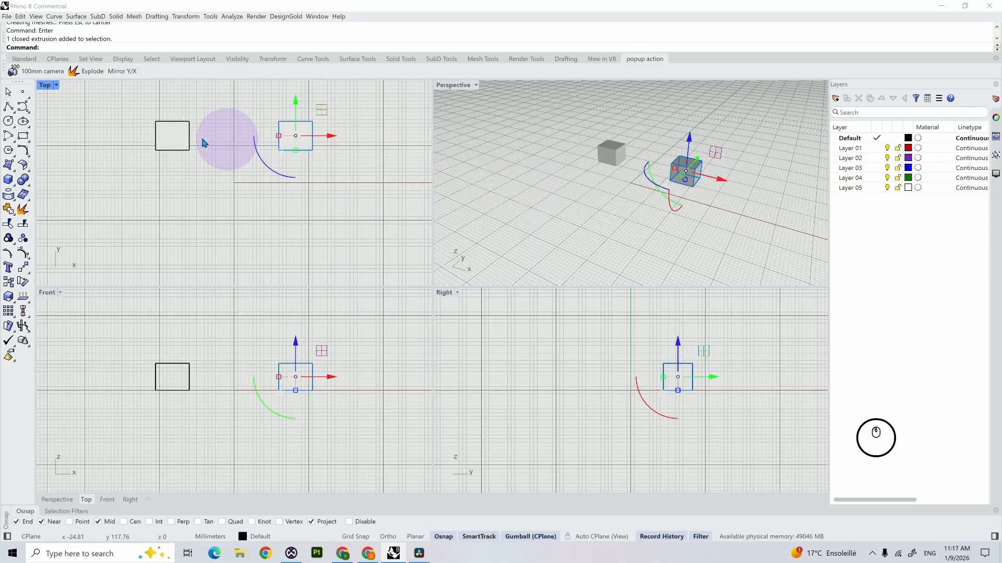
click(167, 139)
key(Delete)
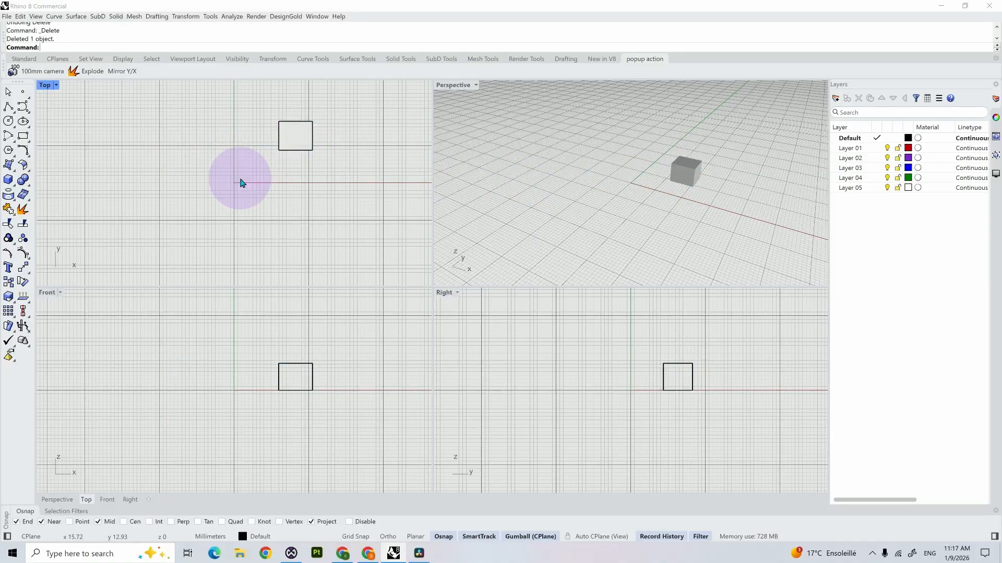
Step: Mirror the box across the X axis in the Top viewport using the popup toolbar's Mirror Y/X macro
middle_click(241, 183)
mouse_move(246, 197)
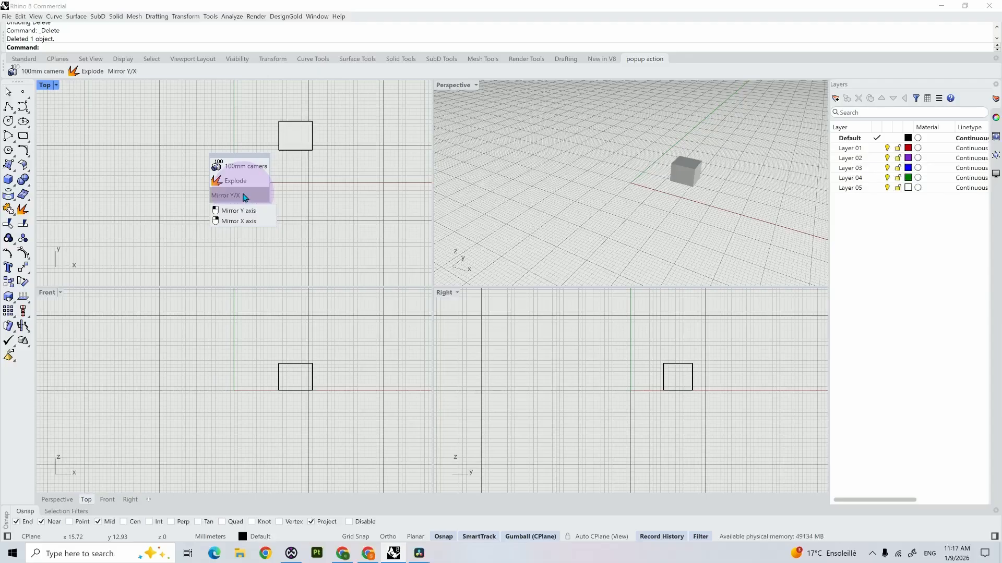
click(243, 196)
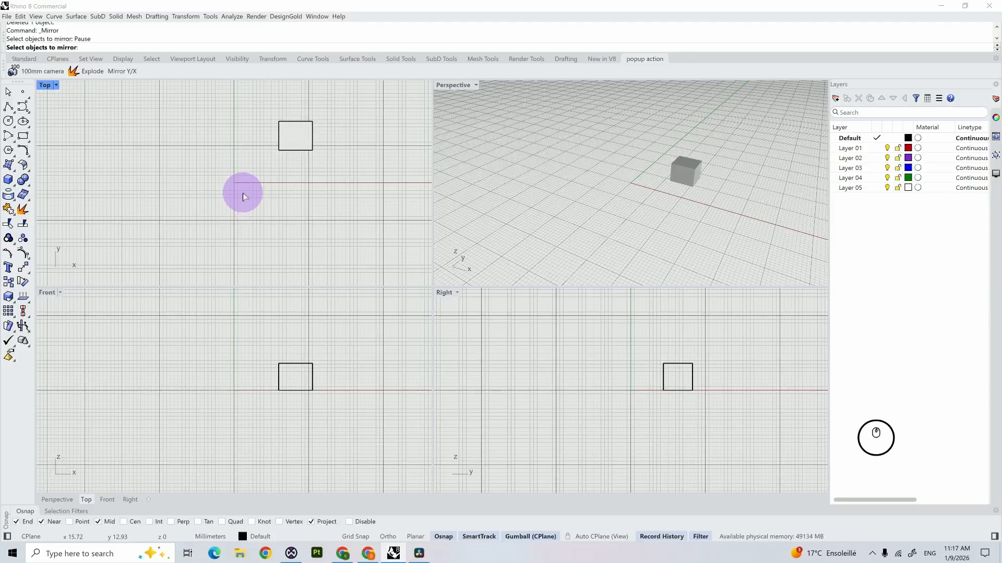
click(292, 144)
key(Return)
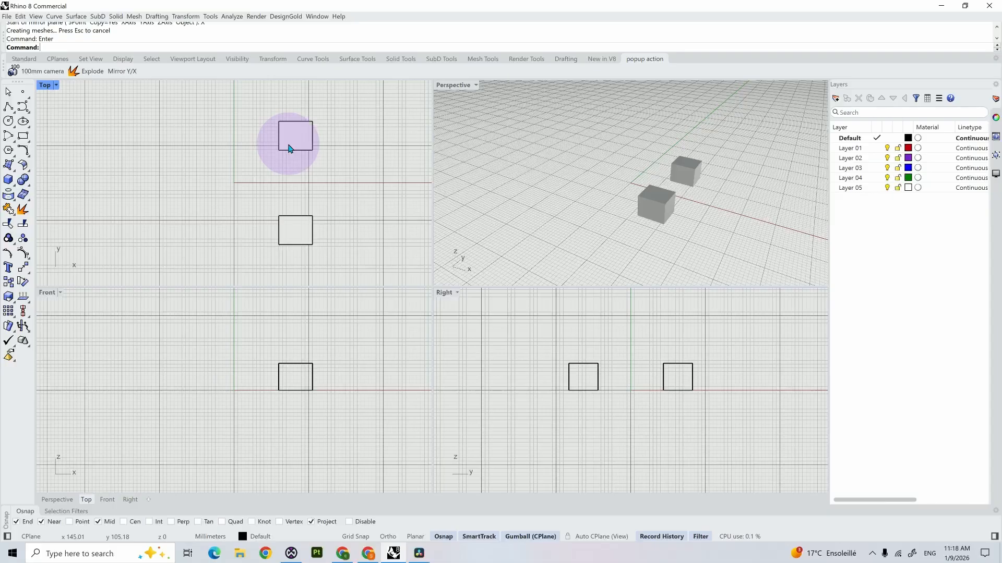
Step: Run the popup toolbar's Mirror Y/X macro again, choosing the original upper box as the object to mirror
middle_click(290, 149)
click(284, 158)
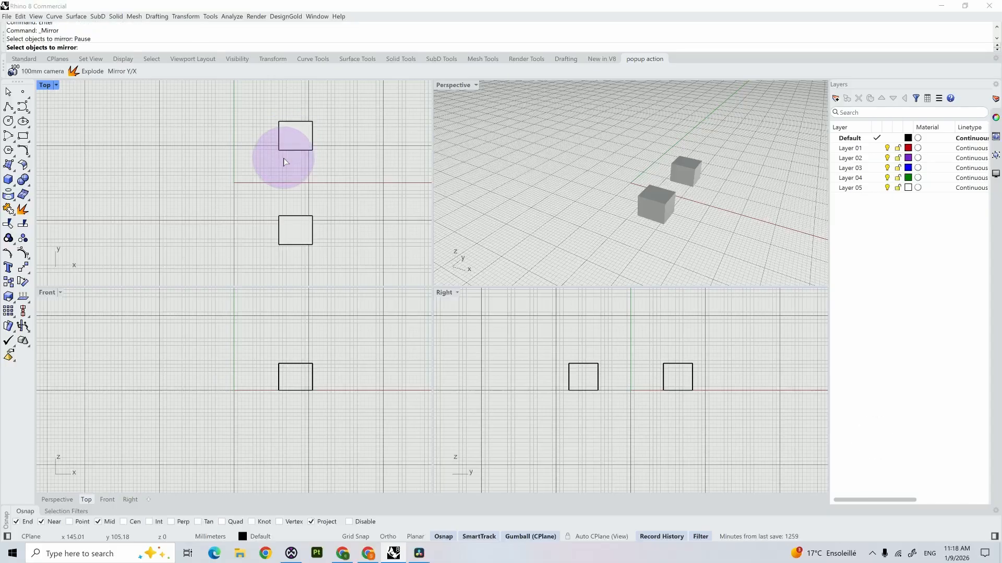
click(289, 142)
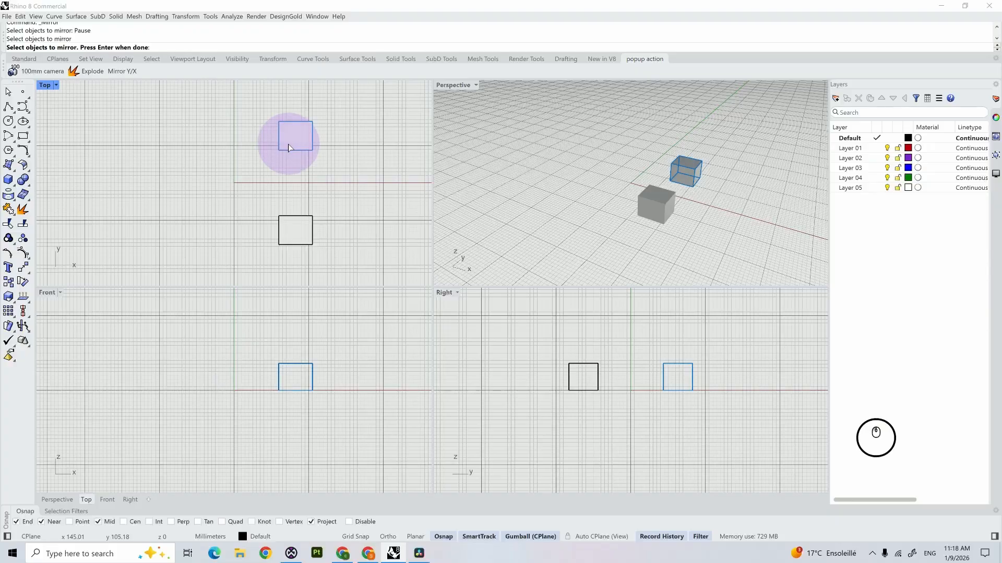
key(Return)
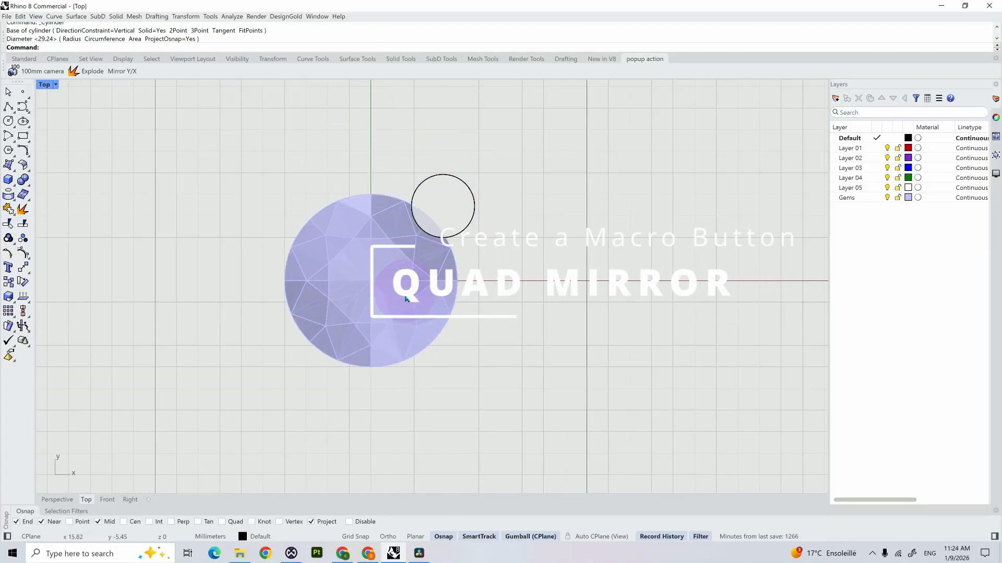
Step: Try mirroring the small cylinder across the Y axis with the popup macro, and undo that mirror
click(458, 192)
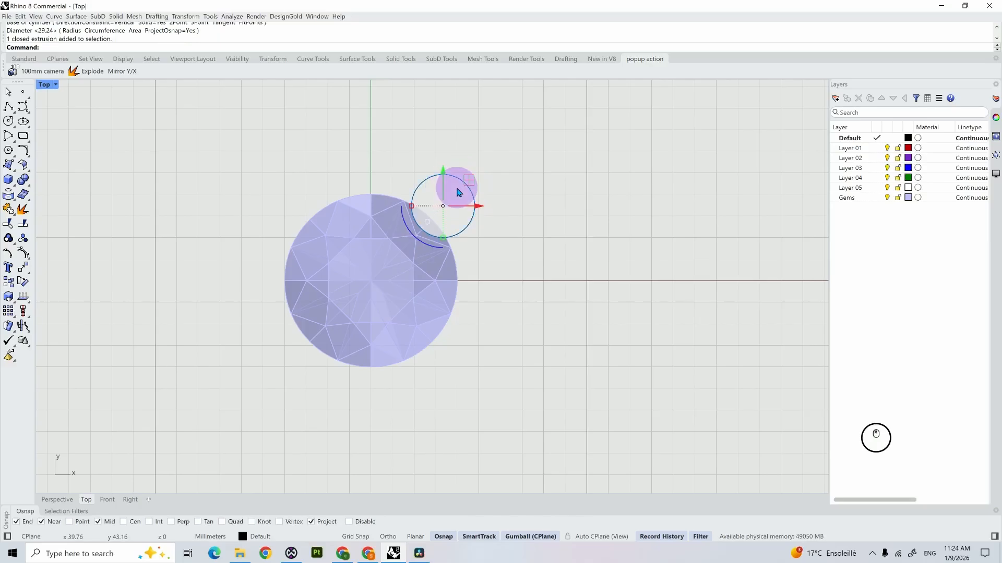
key(ctrl+z)
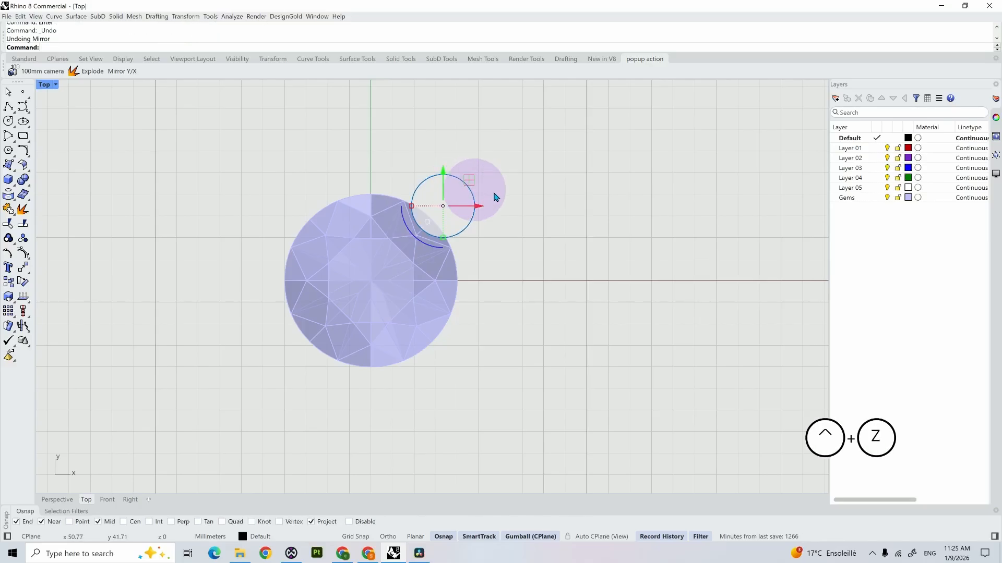
middle_click(496, 194)
click(524, 220)
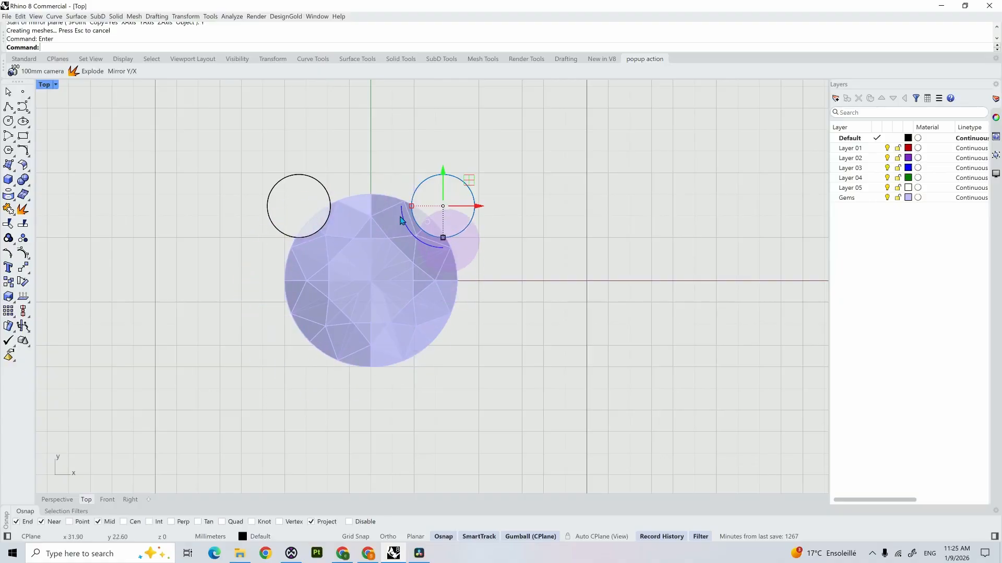
key(ctrl+z)
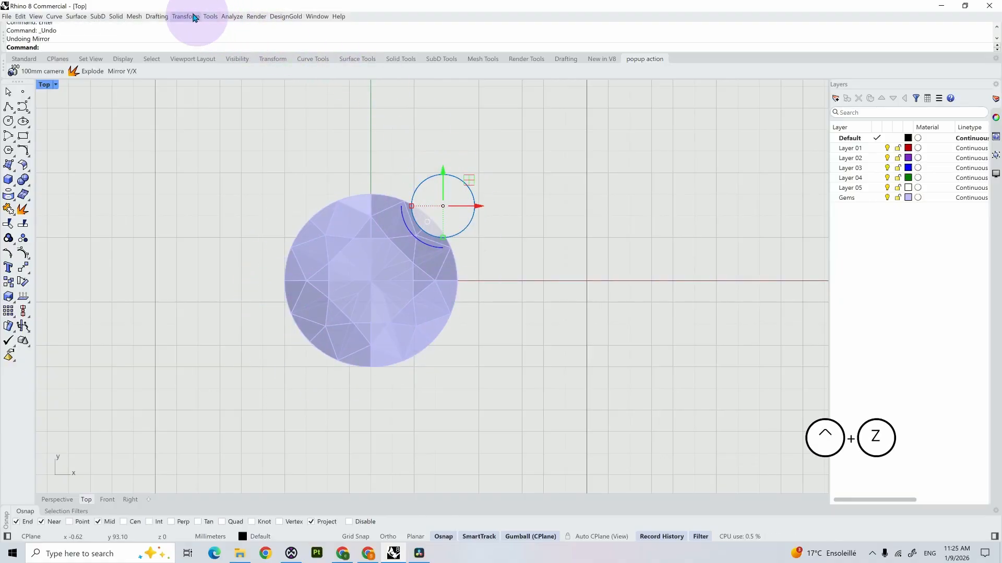
Step: In the Macro Editor, shorten the script to "! _Mirror Pause Y" and run it on the selected small cylinder
click(210, 17)
mouse_move(245, 49)
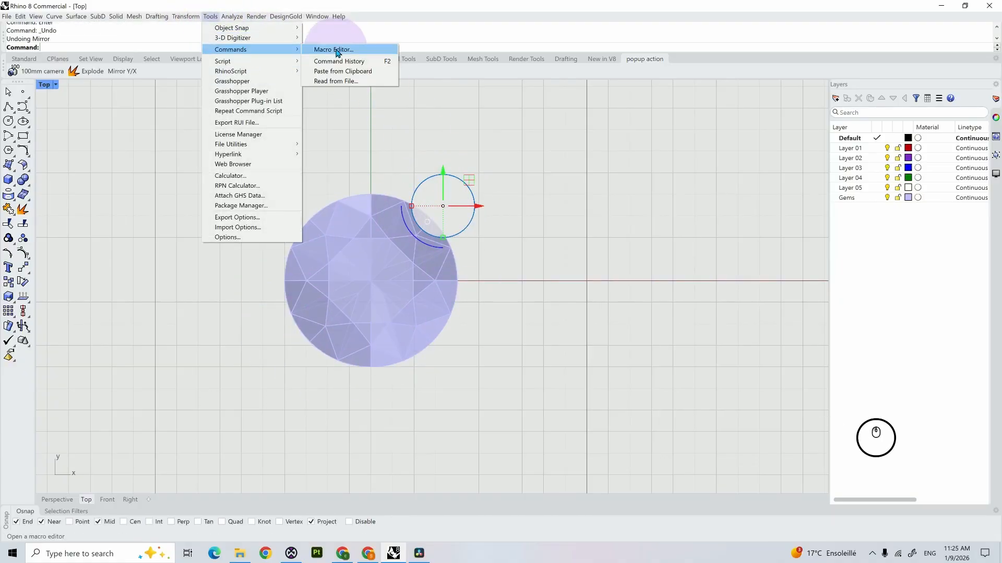
click(336, 51)
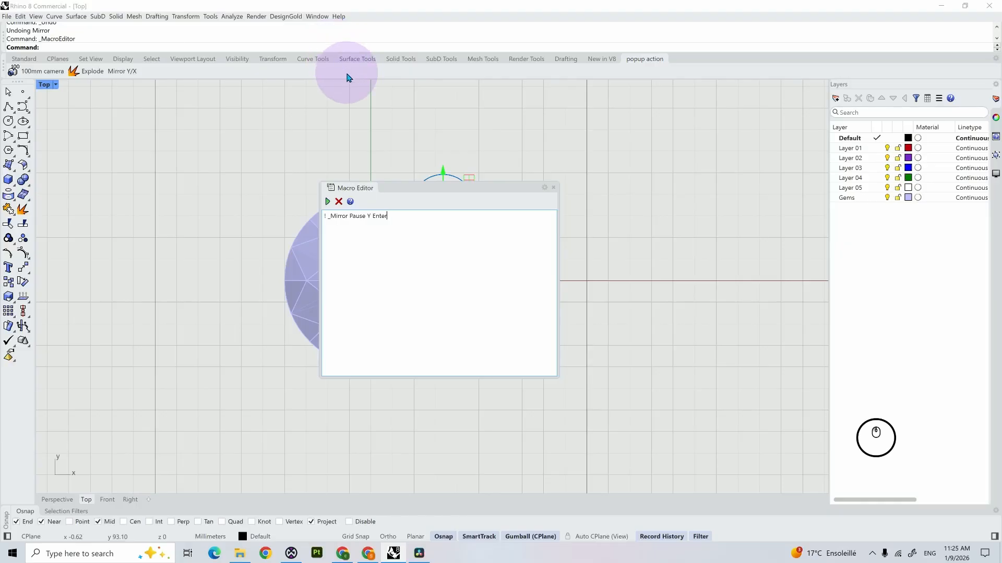
double_click(400, 232)
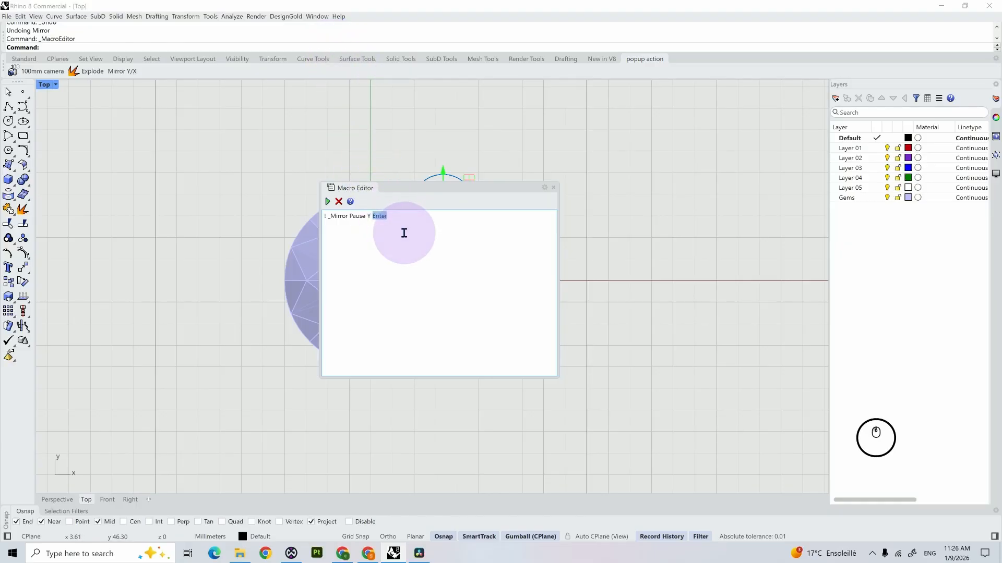
key(BackSpace)
key(shift+Return)
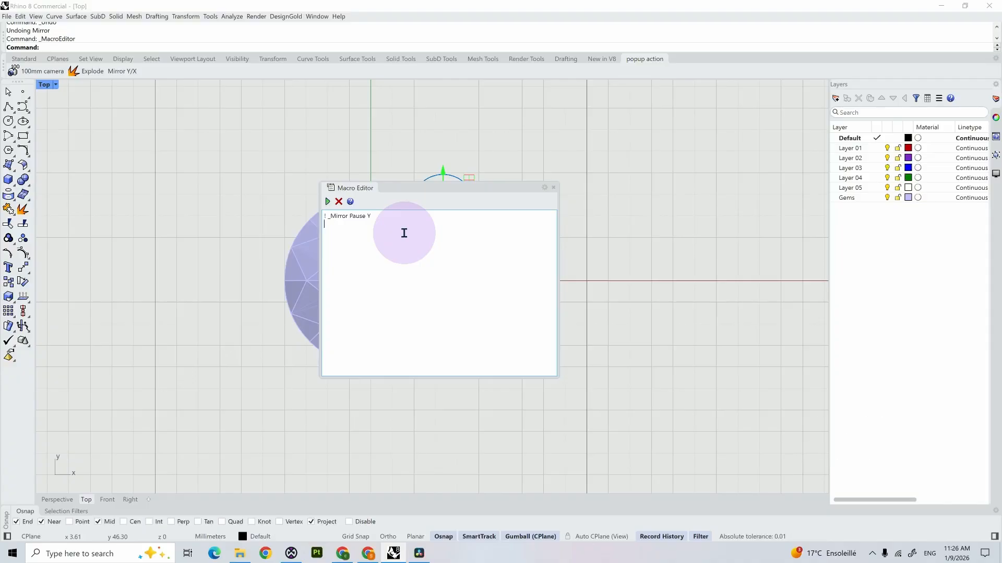
drag(400, 188, 619, 280)
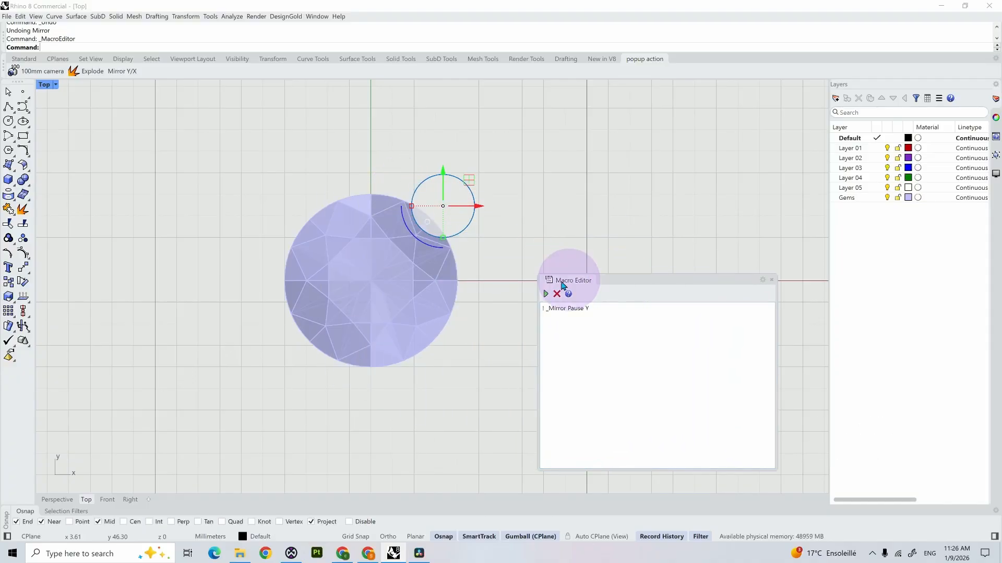
click(545, 295)
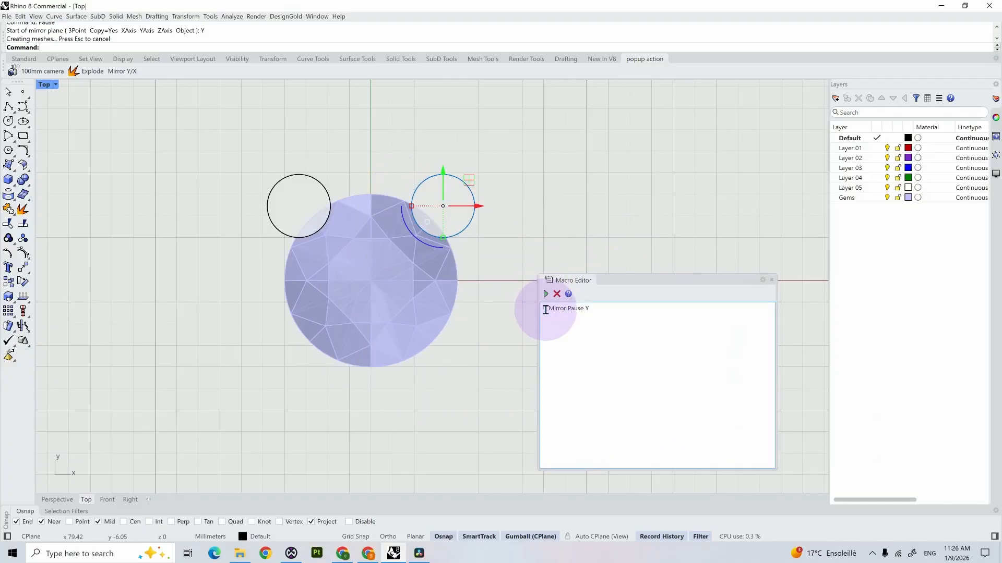
Step: Add "_SelLast" as the second line of the macro script
click(614, 329)
key(BackSpace)
key(shift)
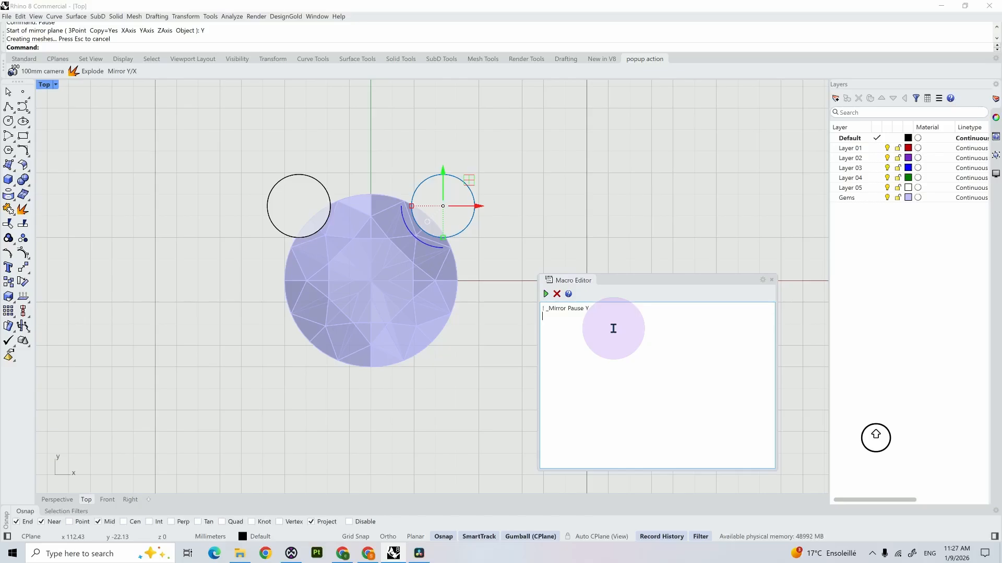
text(_S)
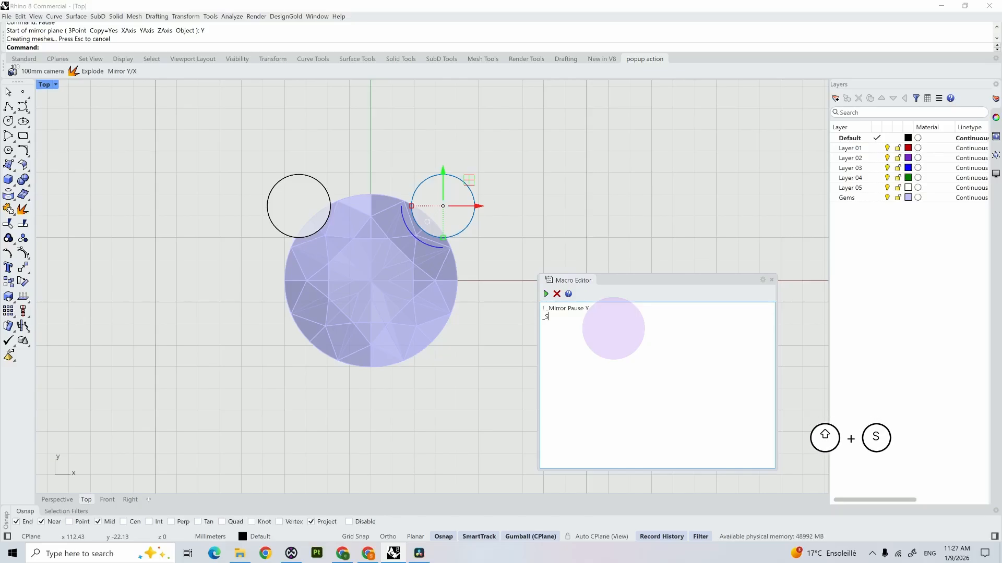
text(elLast)
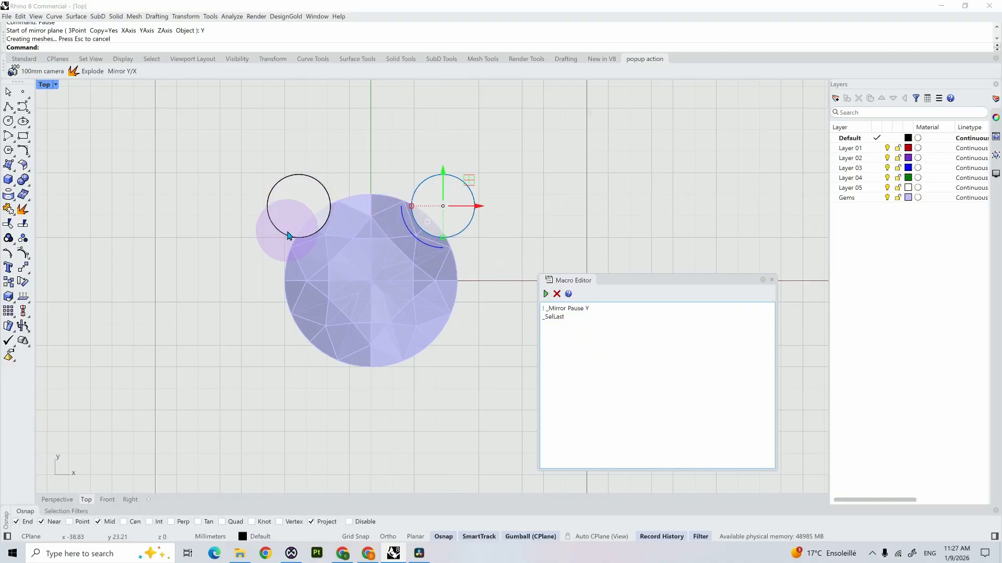
Step: Clear the object selection and test only the "_SelLast" line of the macro
click(478, 345)
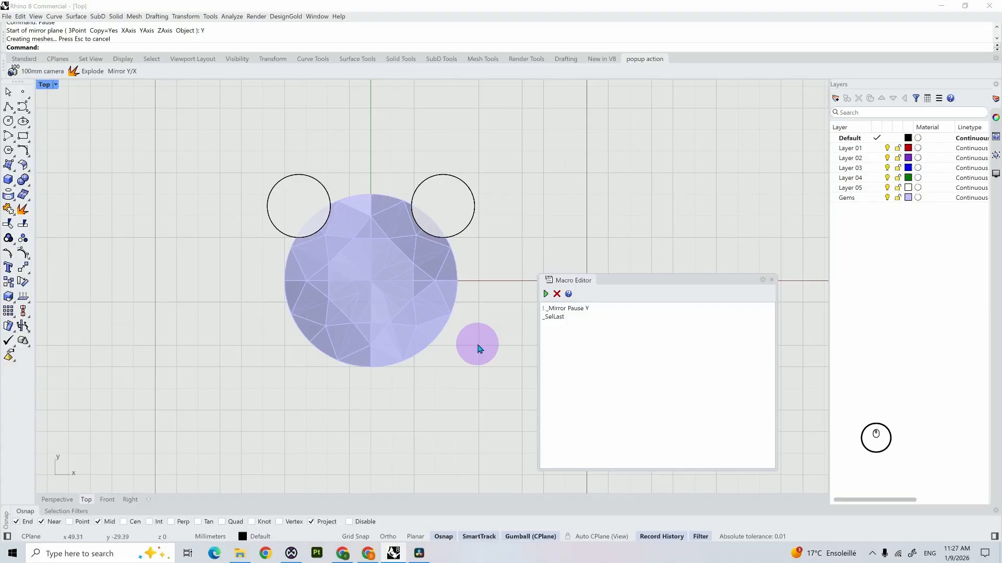
double_click(550, 316)
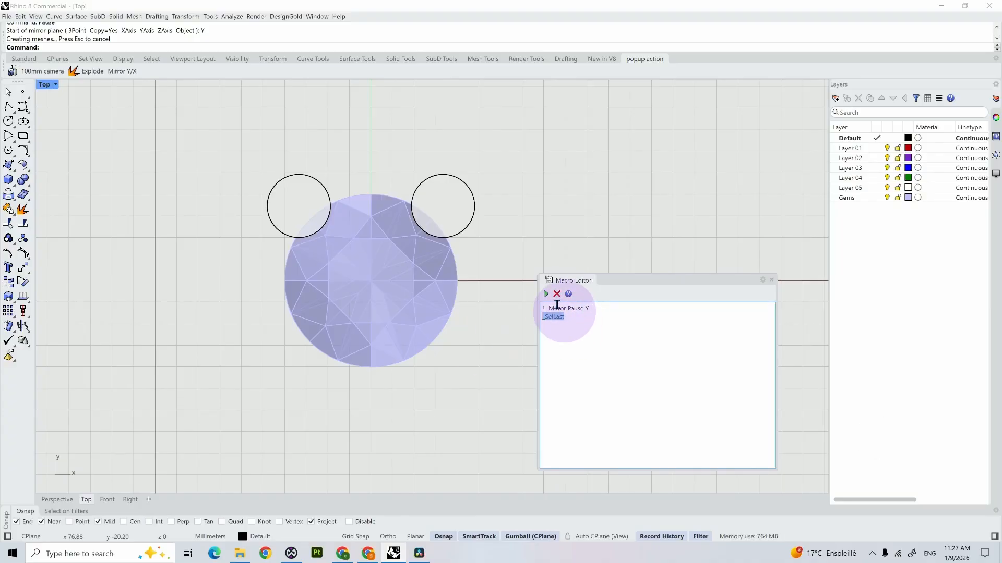
click(546, 294)
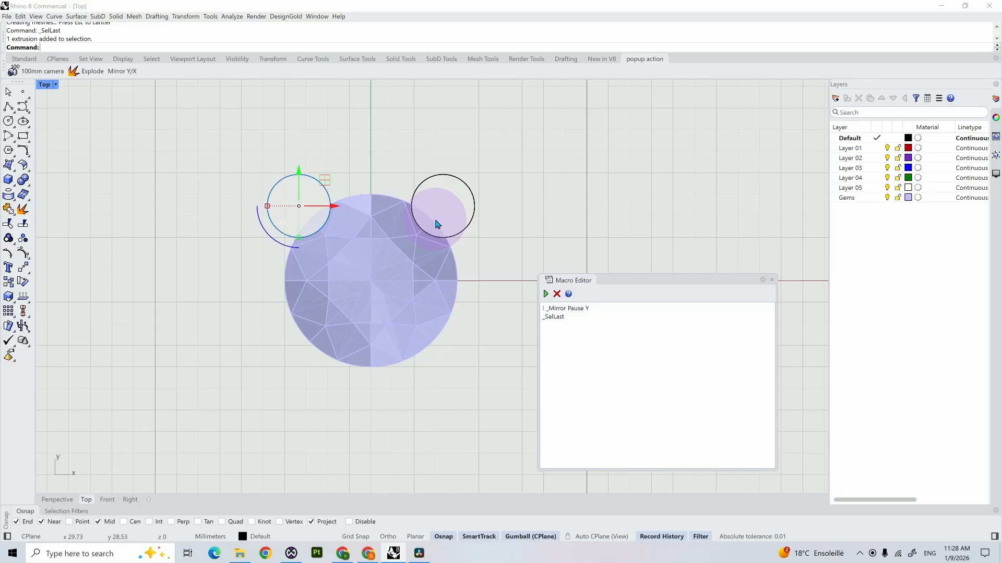
Step: Add "_SelParents" as the third line of the macro script
click(555, 331)
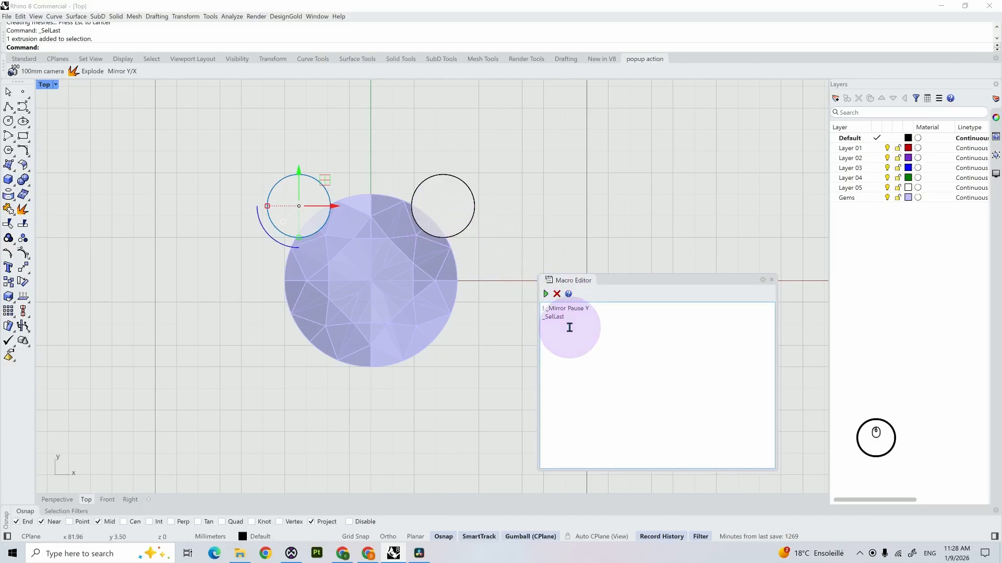
key(Return)
text(_Sel)
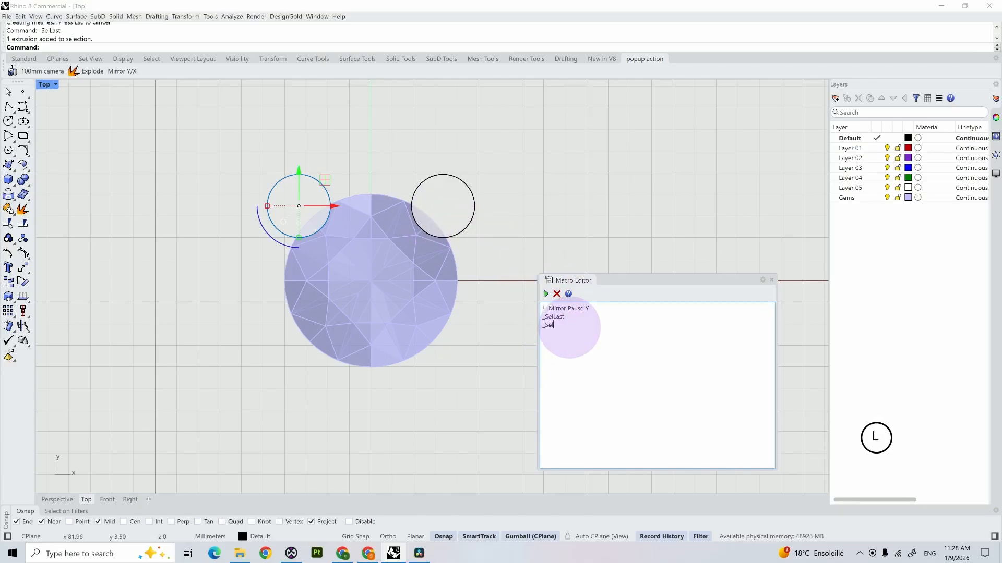
text(Parents)
Step: Deselect everything and test only the "_SelLast" and "_SelParents" lines together
click(488, 334)
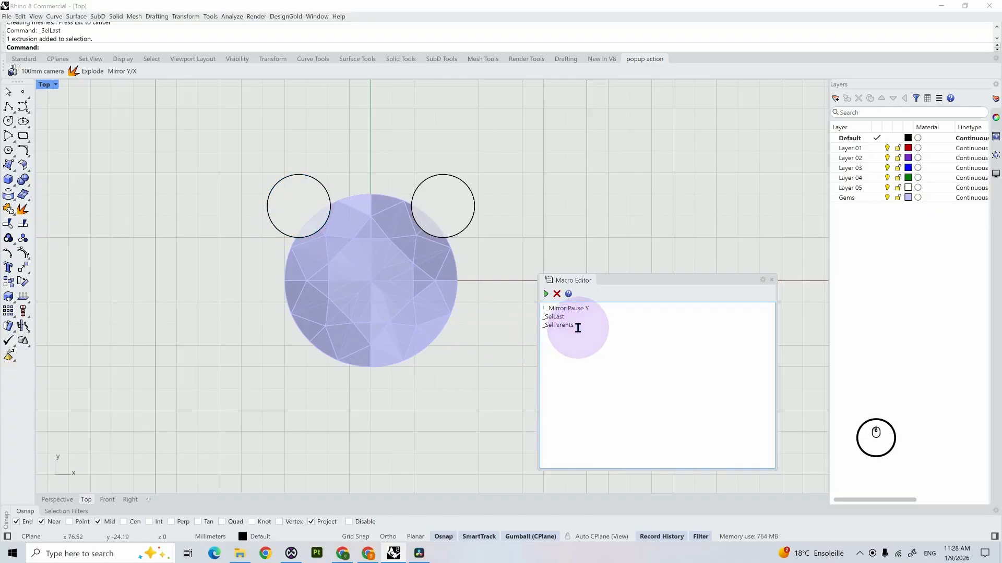
drag(577, 328, 543, 315)
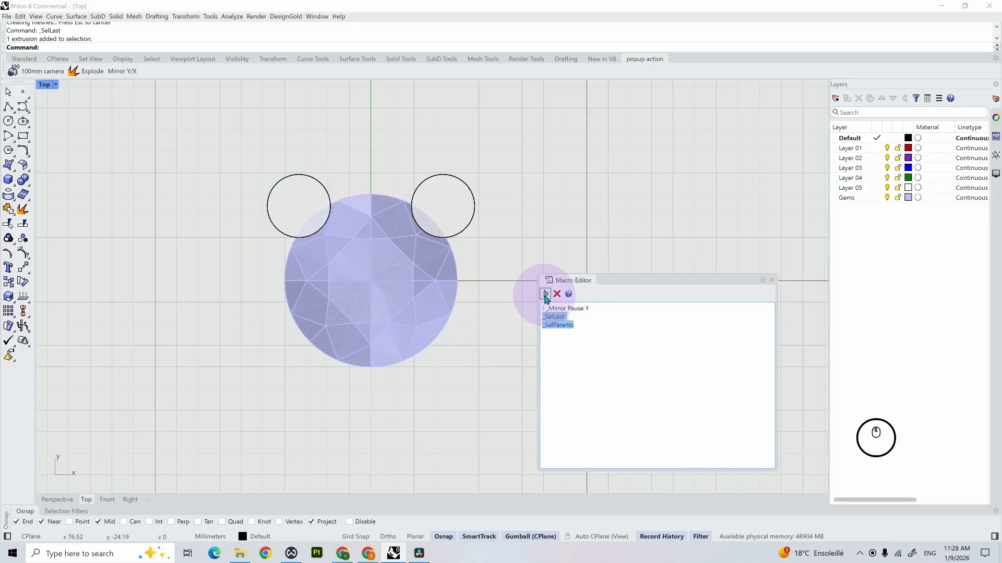
click(545, 296)
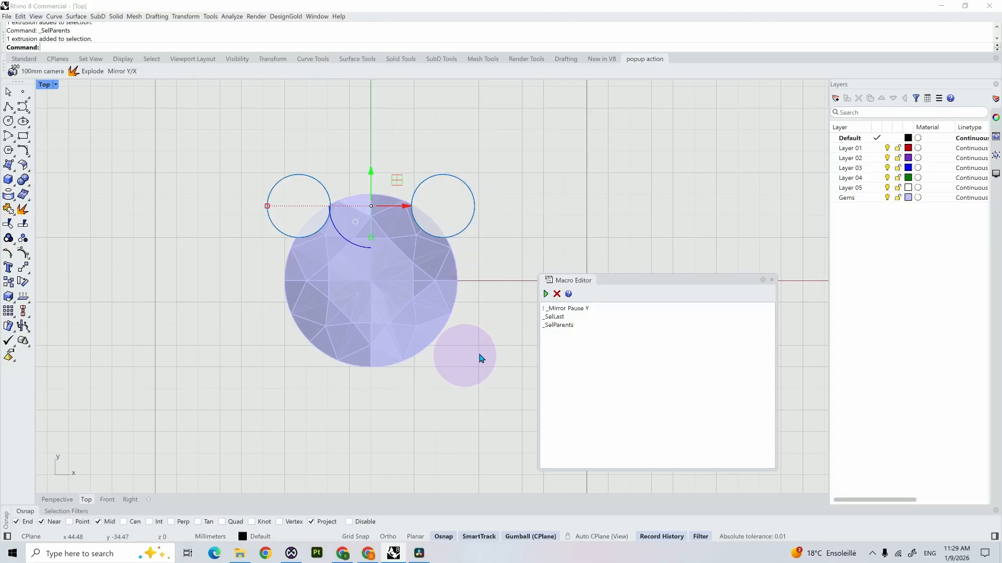
Step: Add "_Mirror X Enter" as the fourth line of the macro script
click(604, 329)
key(shift+Return)
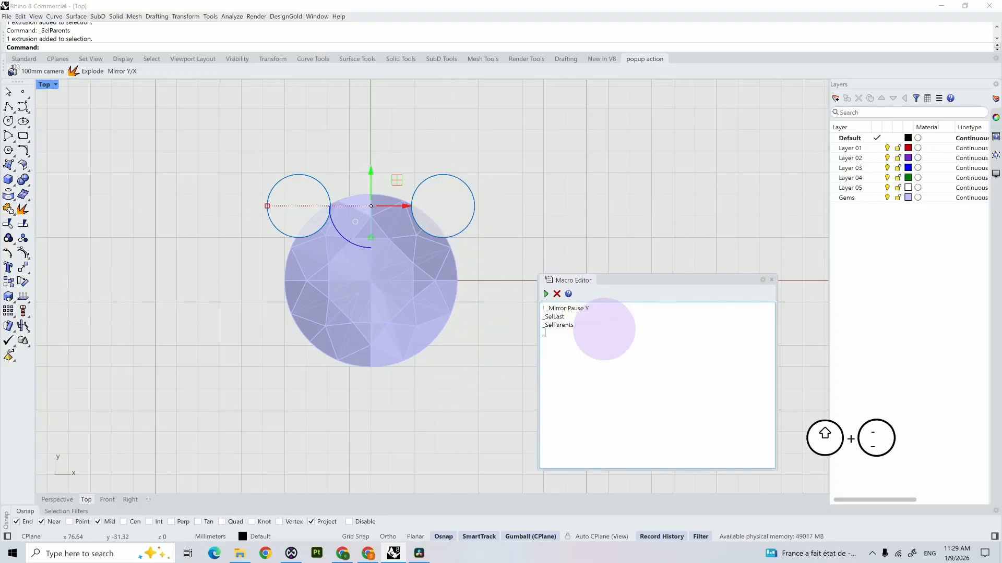
text(_Mir)
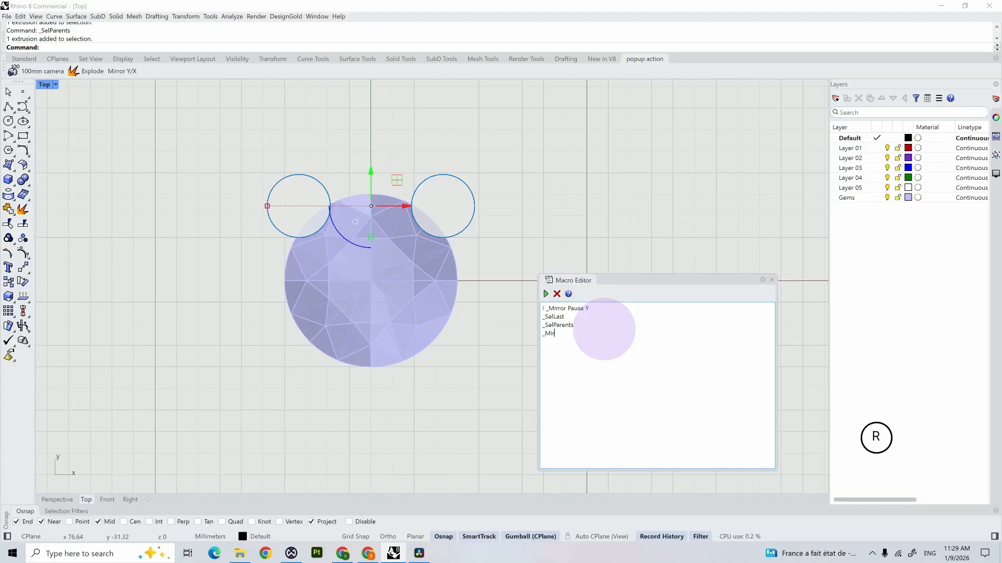
text(ror)
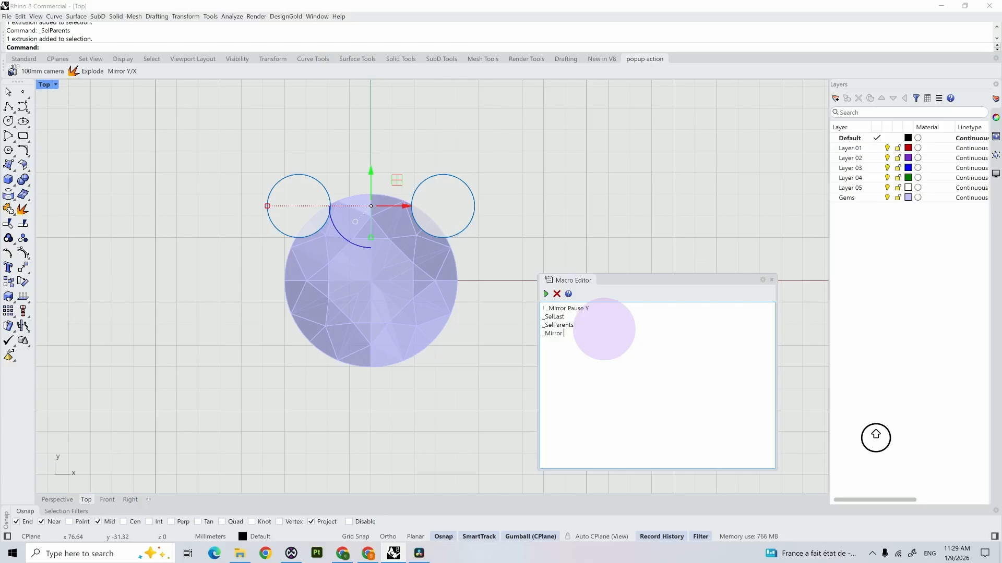
text( X)
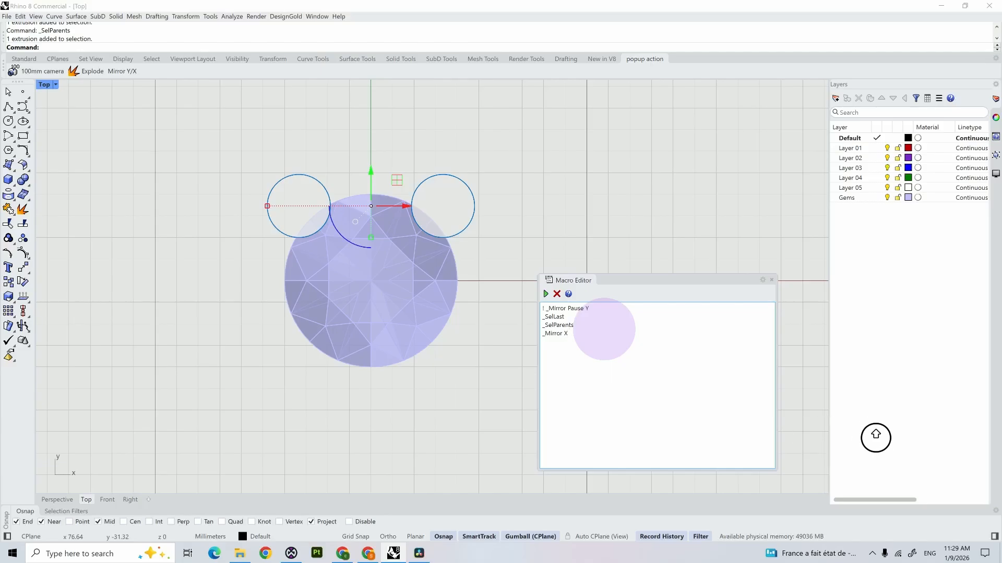
text( Enter)
key(BackSpace)
text(er)
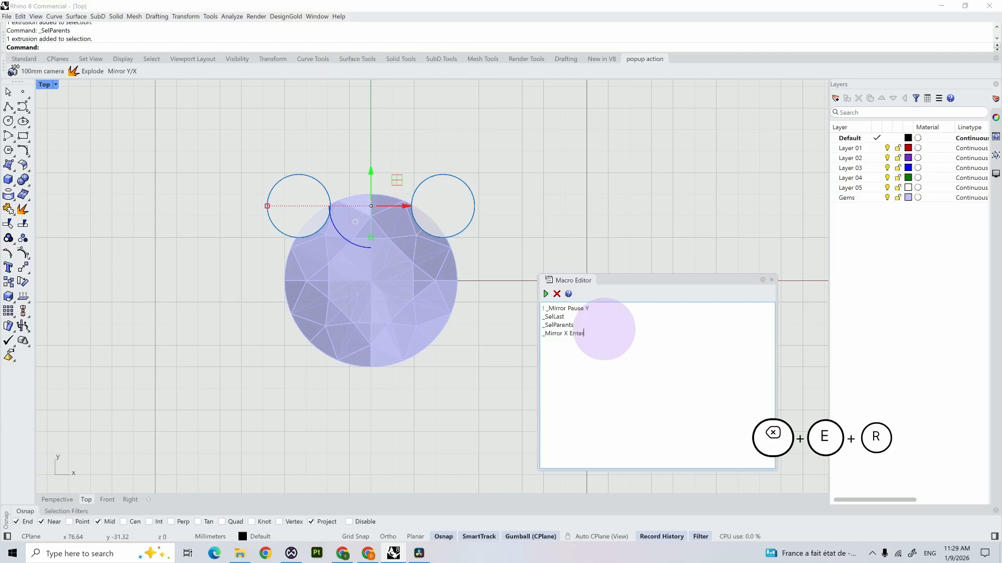
Step: Delete the mirrored copy of the small cylinder and run the complete four-line macro on the original
click(313, 199)
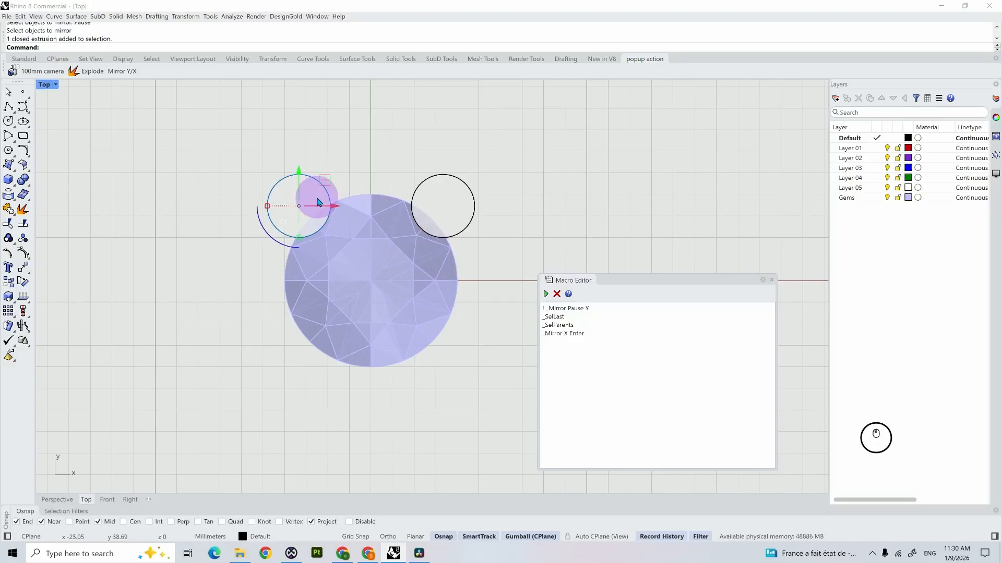
key(BackSpace)
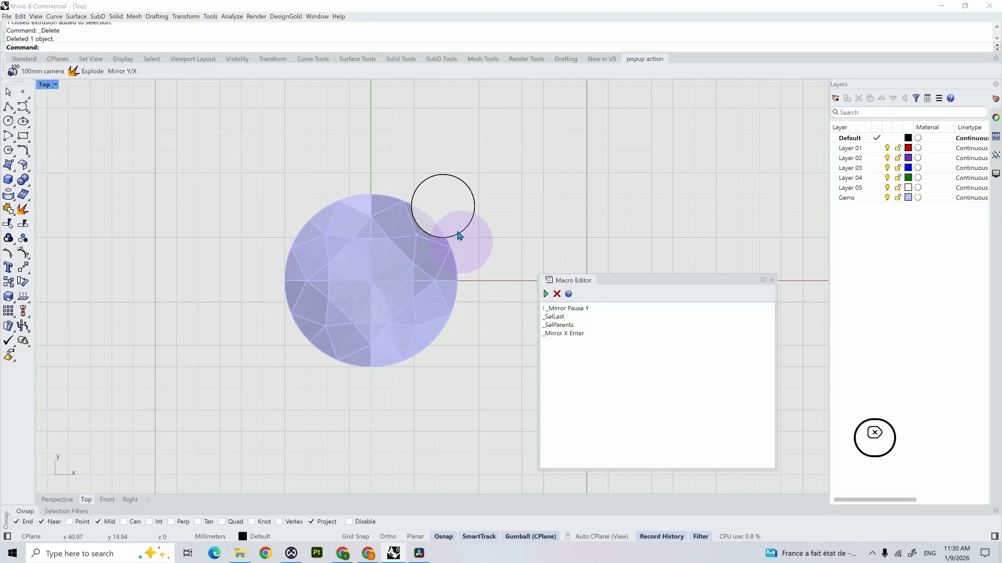
click(464, 230)
click(547, 294)
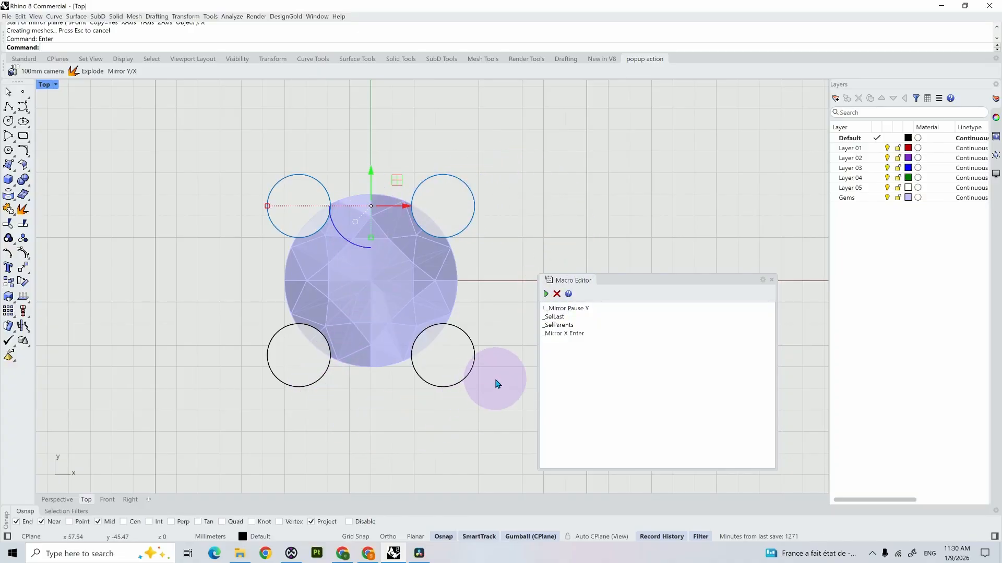
Step: Copy the four-line macro script and paste it as the command of a new button on the popup action toolbar
drag(584, 336, 533, 314)
key(ctrl+c)
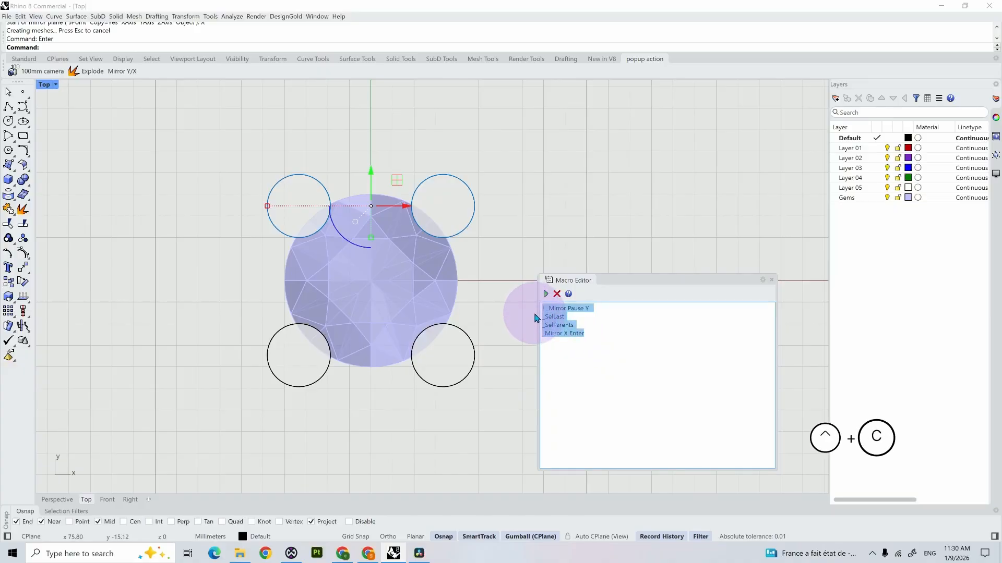
right_click(207, 80)
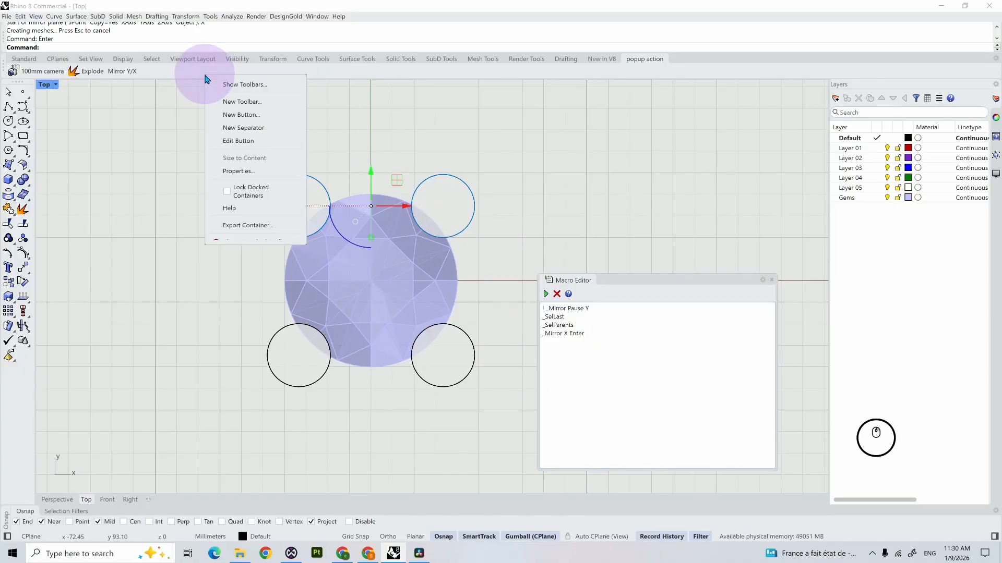
click(232, 98)
click(624, 405)
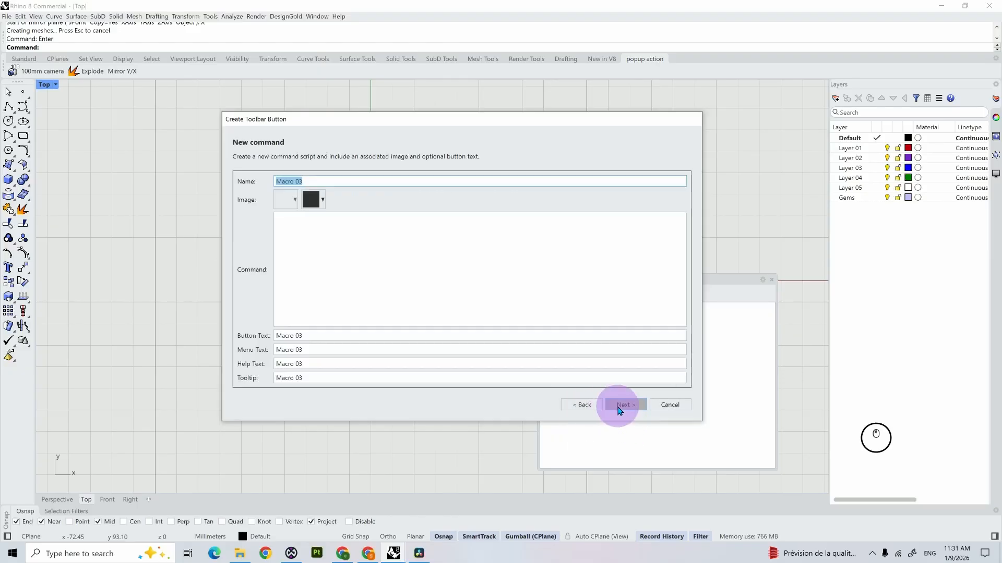
click(337, 240)
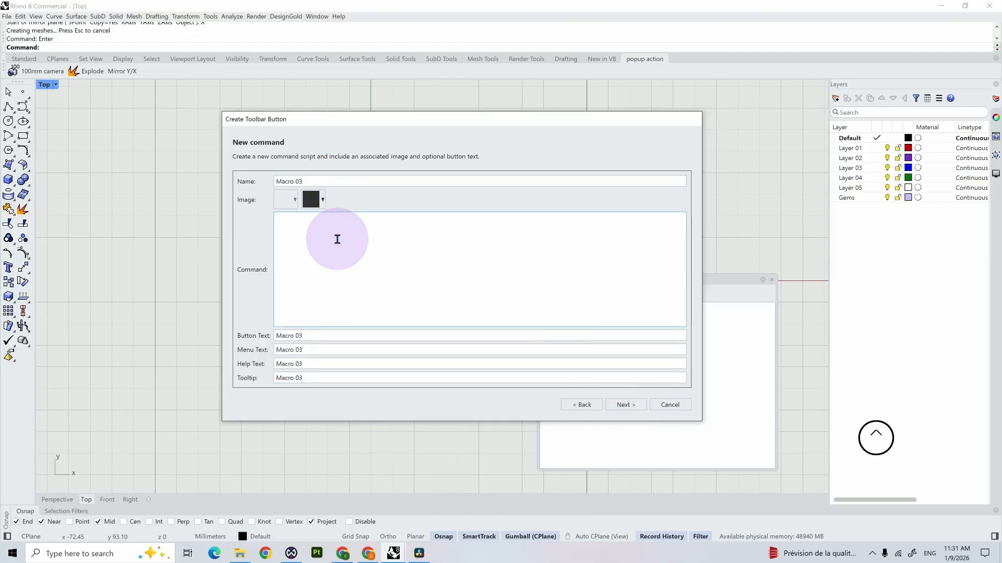
key(ctrl+v)
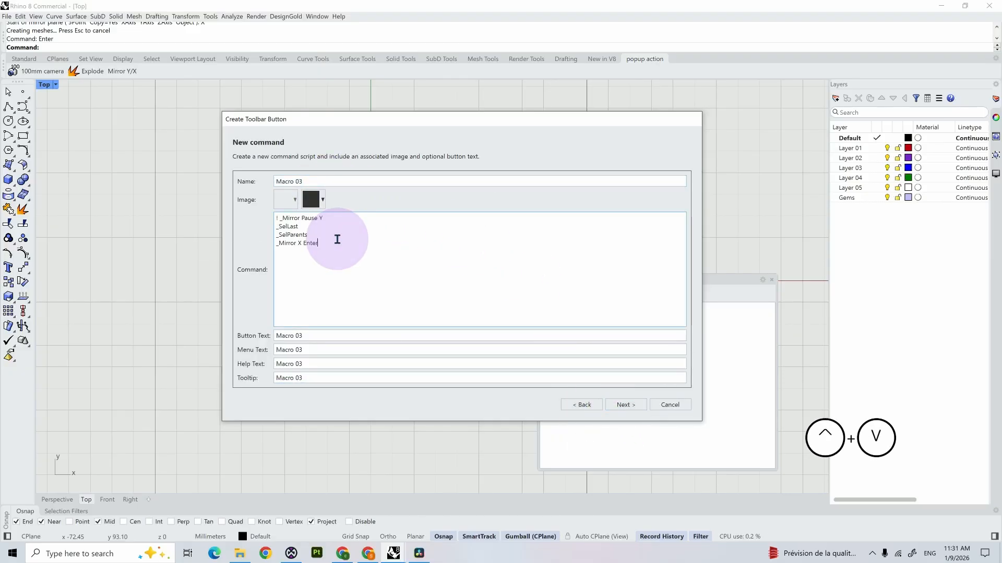
Step: Name the new button "Mirror 4", keep No Command as its right-click option, and finish it with a Text only appearance
click(319, 181)
drag(317, 181, 268, 181)
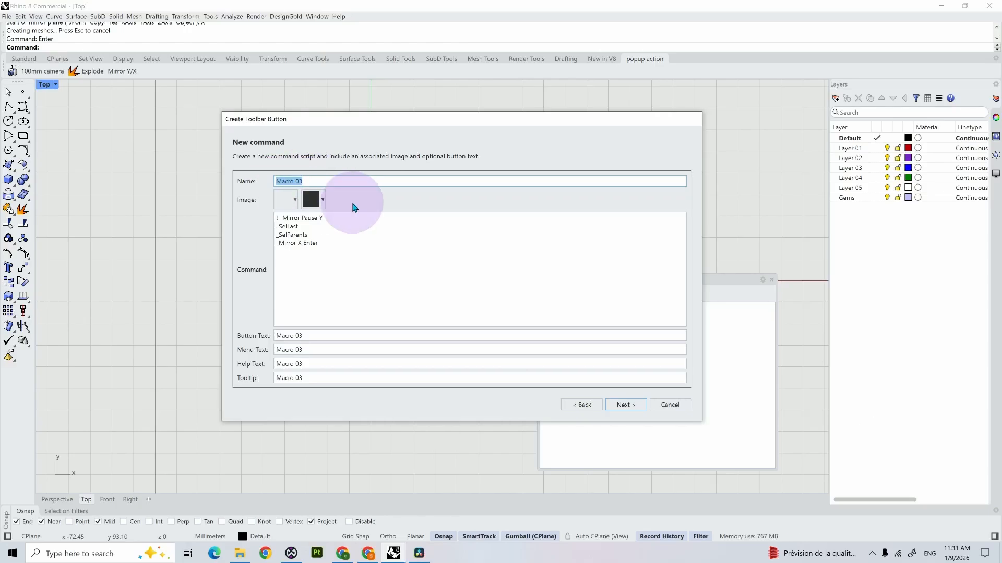
text(Mir)
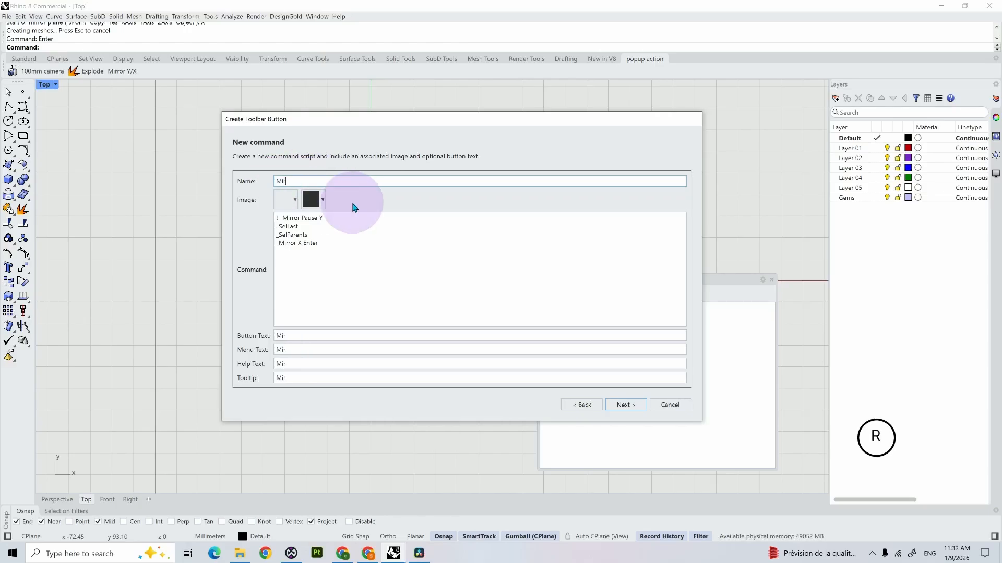
text(ror 4)
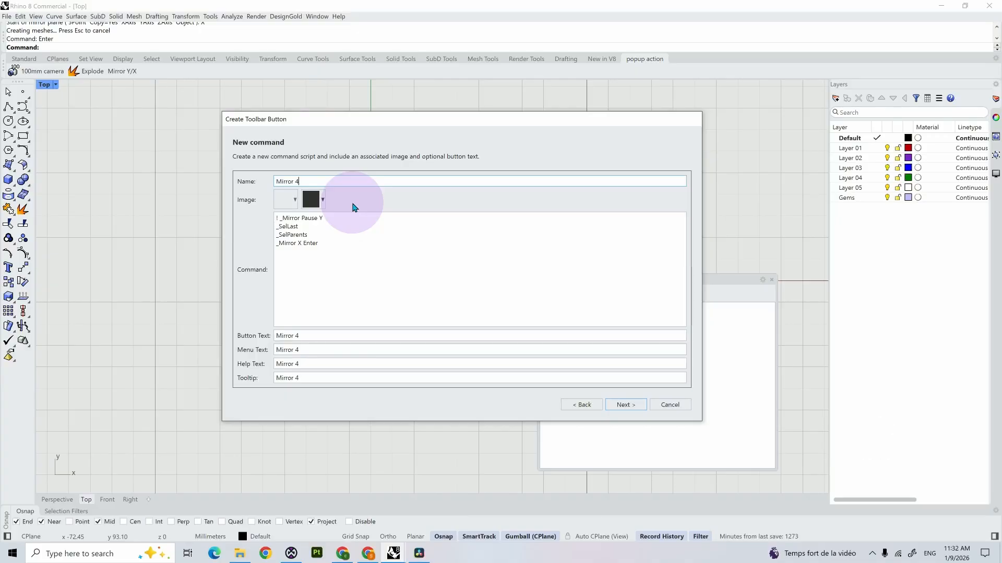
click(629, 406)
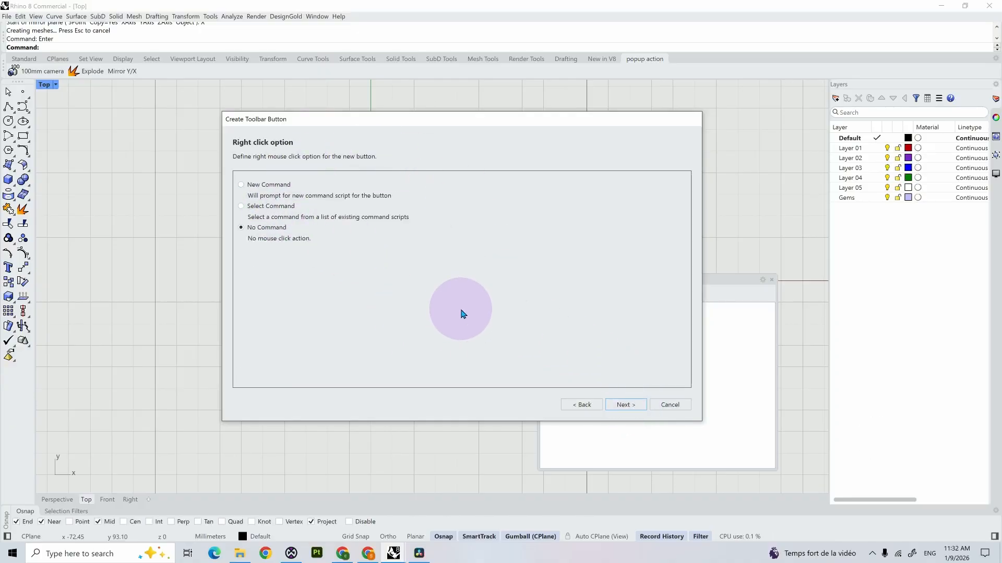
click(625, 406)
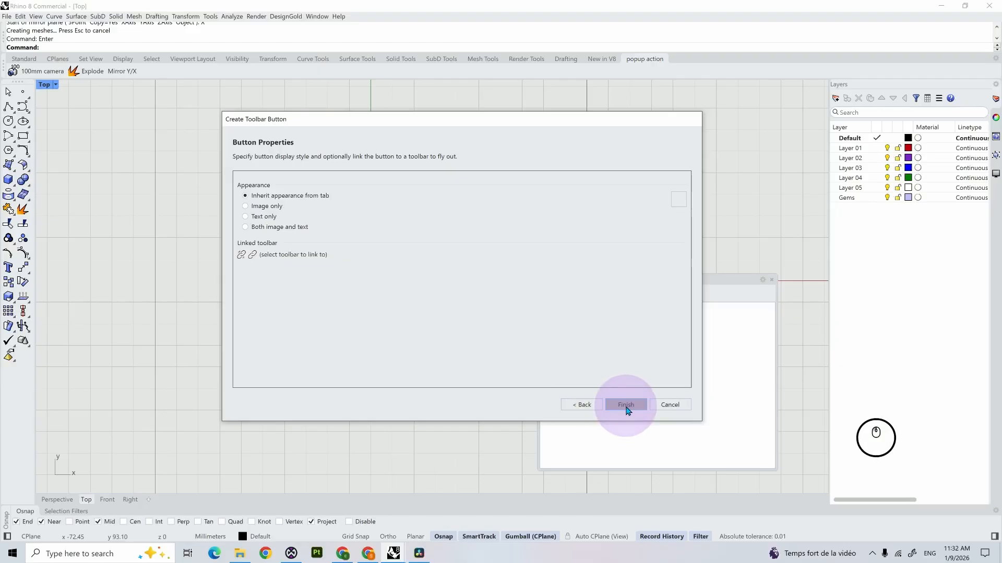
click(262, 217)
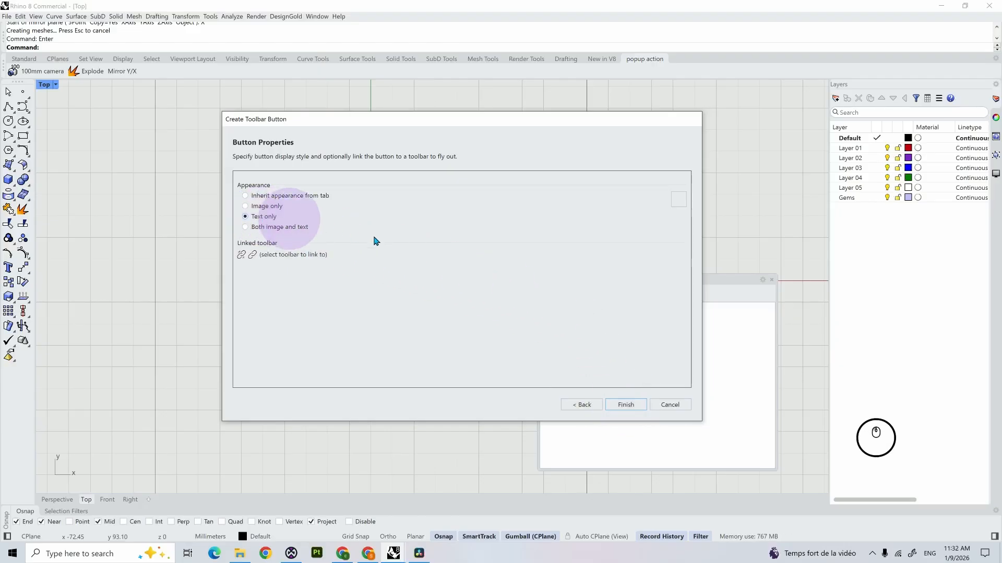
click(630, 404)
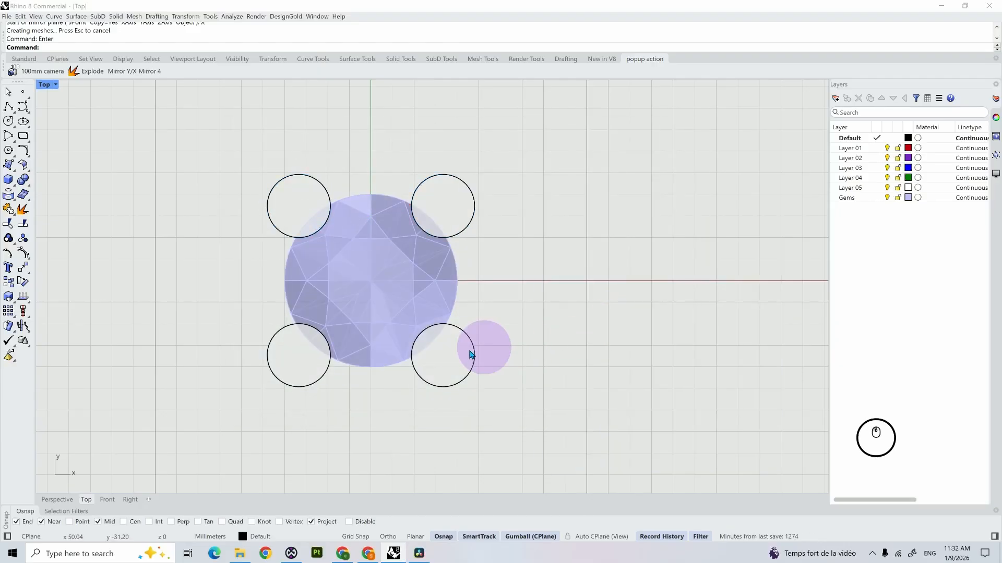
Step: Delete the two lower cylinders and the upper-left one, keeping only the upper-right cylinder
click(451, 356)
shift+click(299, 355)
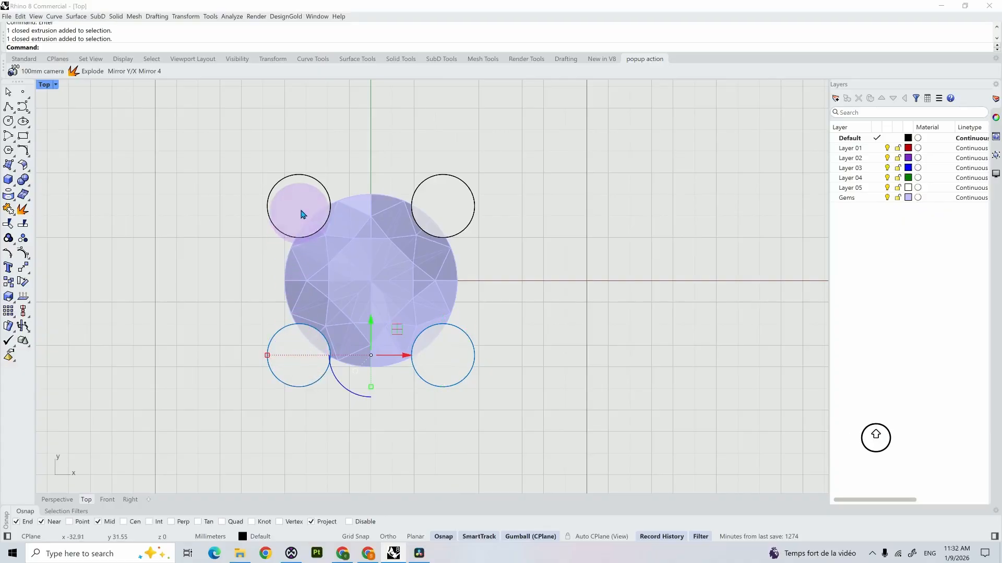
shift+click(302, 213)
key(Delete)
Step: Run the Mirror 4 macro from the popup toolbar on the upper-right cylinder and deselect the result
middle_click(515, 284)
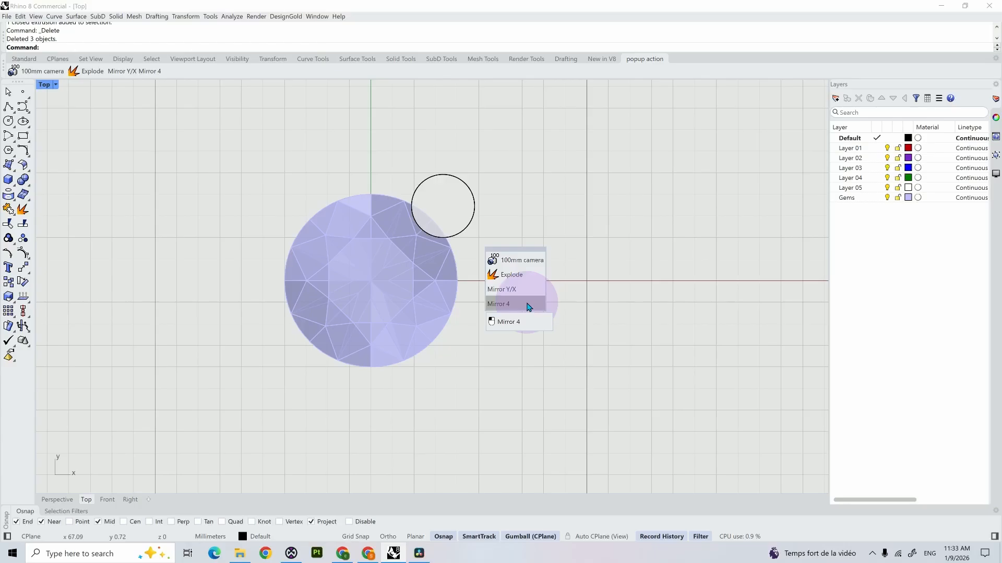
click(528, 306)
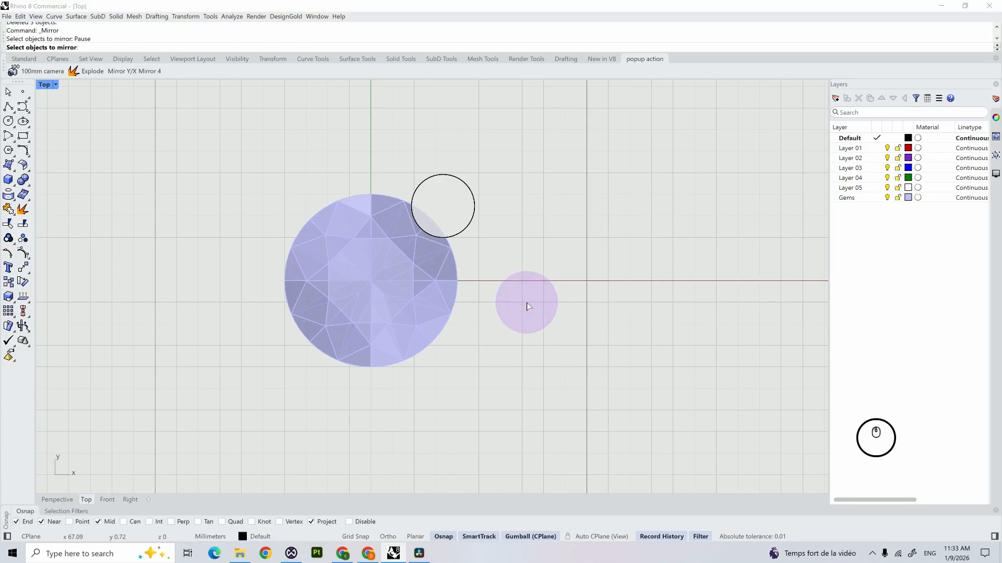
click(460, 211)
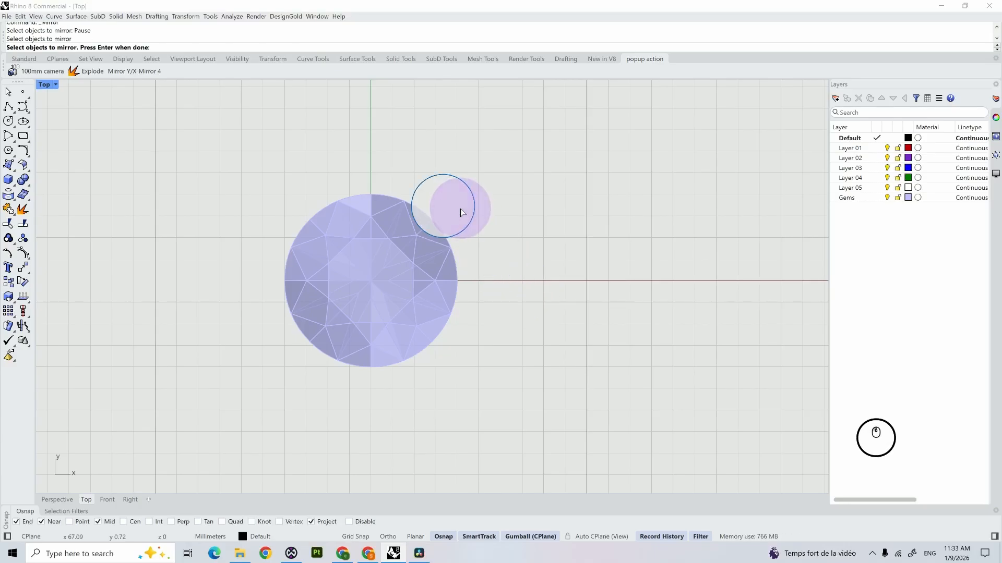
key(Return)
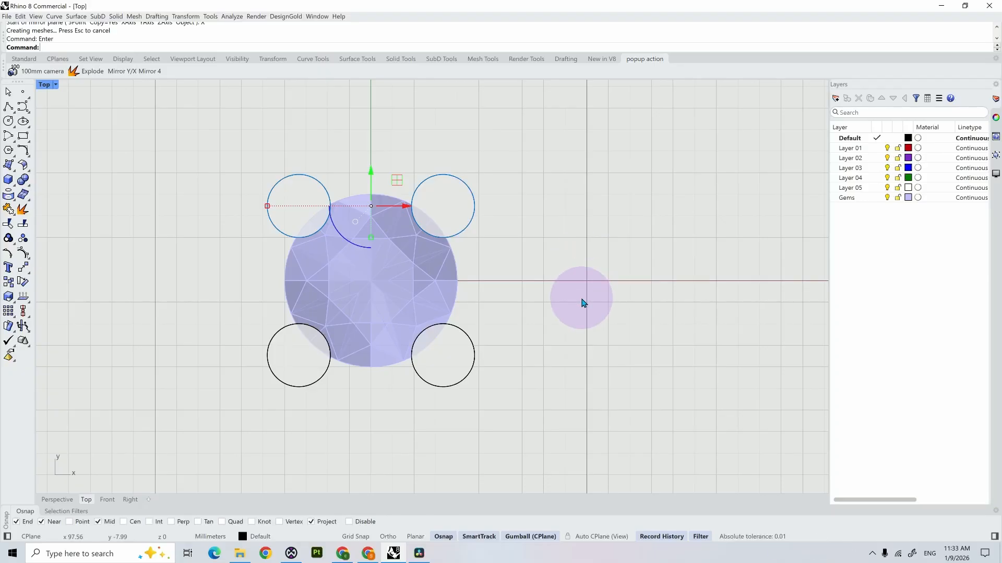
key(Escape)
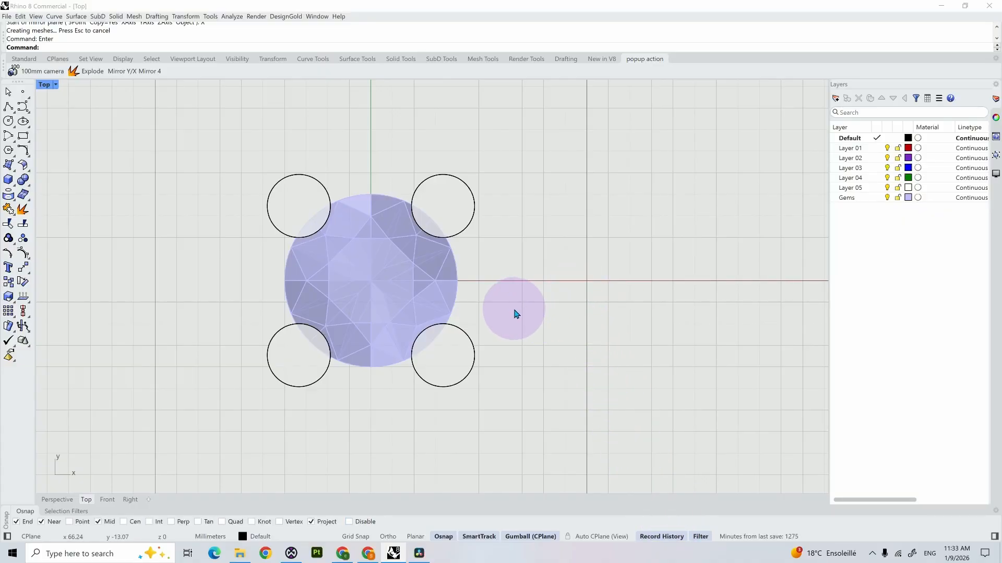
Step: Move the original upper-right cylinder diagonally outward to test the history link with its mirrored copies, and undo the move
click(457, 199)
drag(462, 179, 505, 137)
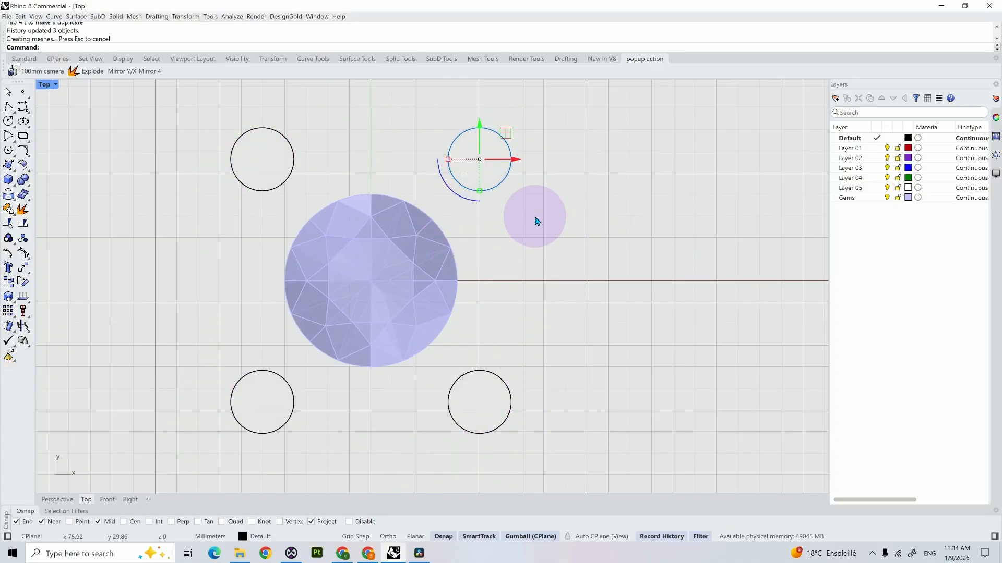
key(ctrl+z)
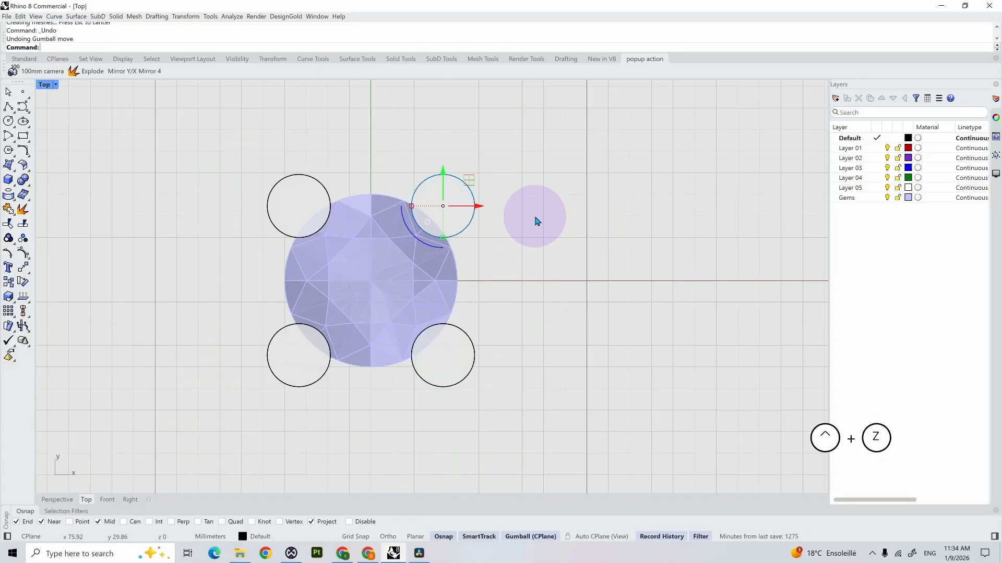
Step: Delete the two upper cylinders and the lower-right one, keeping only the lower-left cylinder
shift+click(302, 212)
shift+click(457, 364)
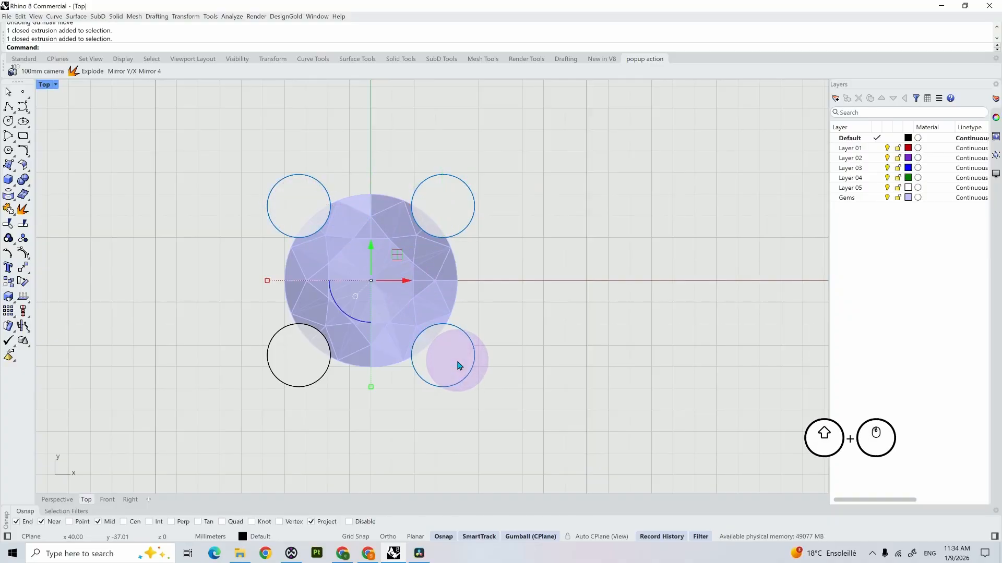
key(Delete)
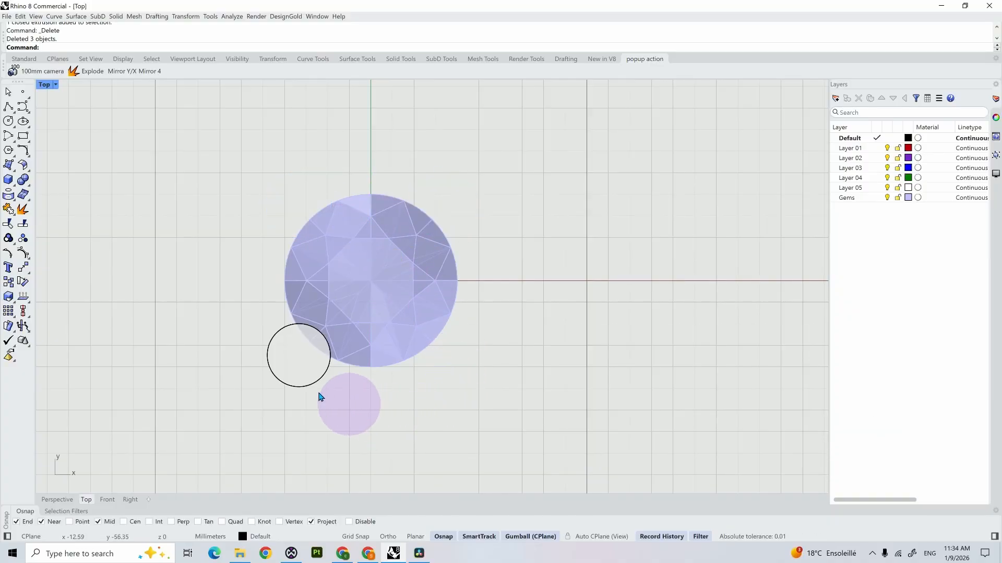
Step: Run the Mirror 4 macro from the popup toolbar on the remaining lower-left cylinder
drag(320, 398, 342, 391)
middle_click(343, 392)
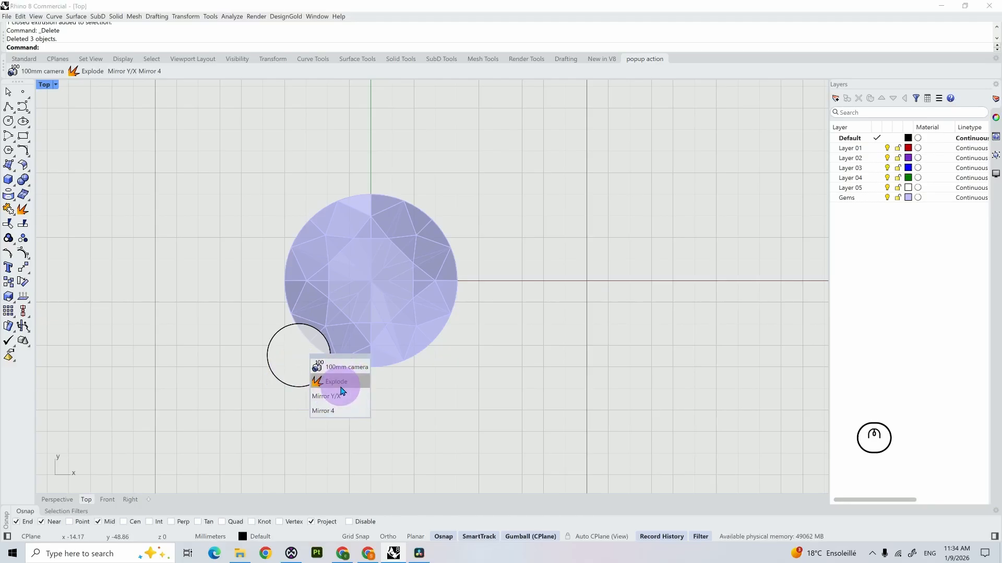
click(338, 409)
click(298, 374)
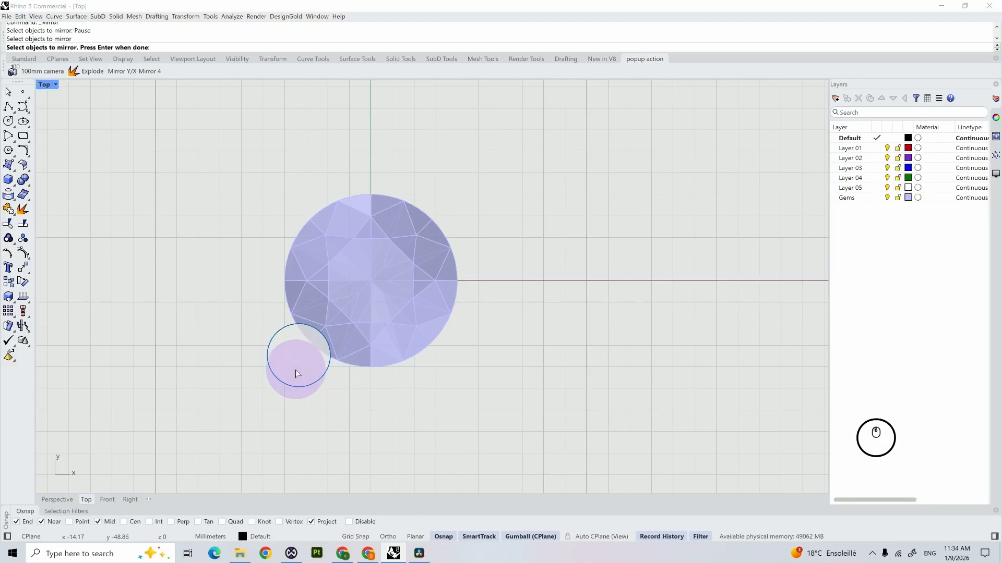
key(Return)
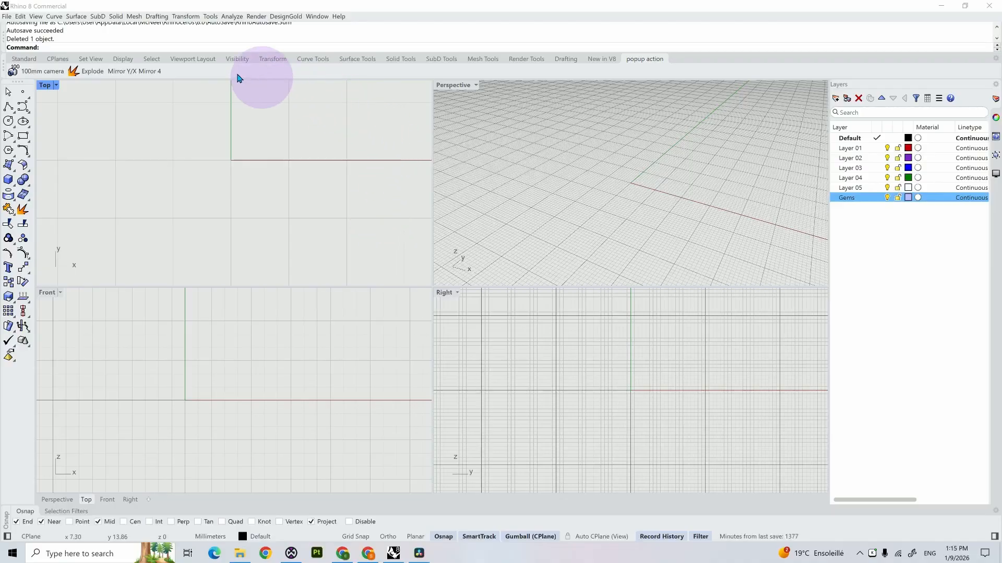
Step: Remove the 100mm camera and Explode buttons from the popup action toolbar
right_click(207, 77)
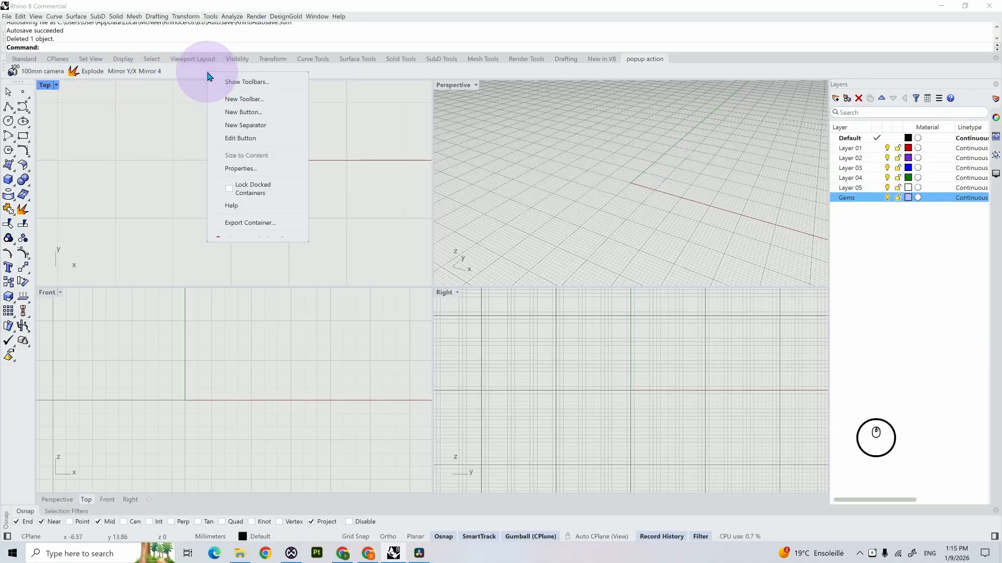
click(240, 138)
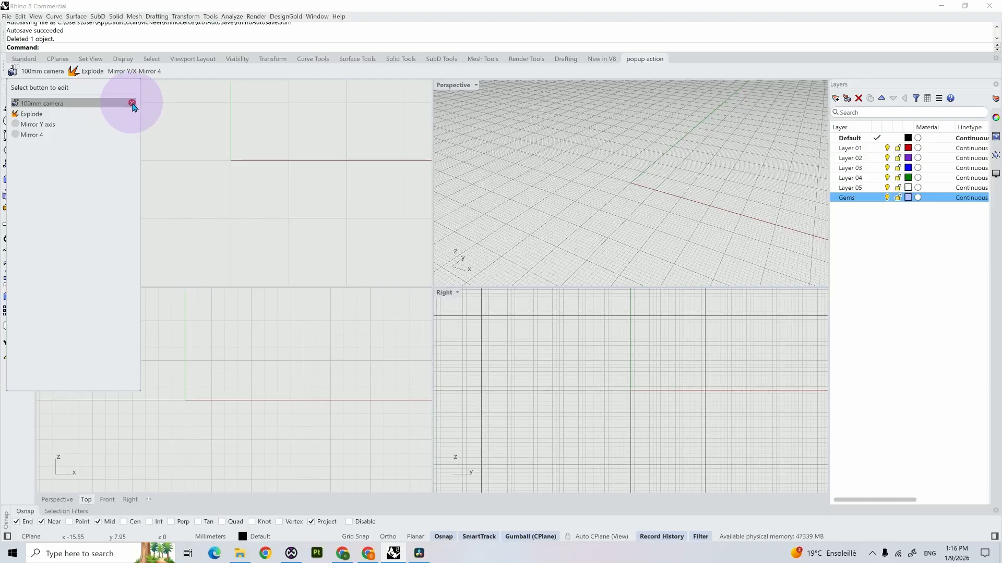
click(132, 102)
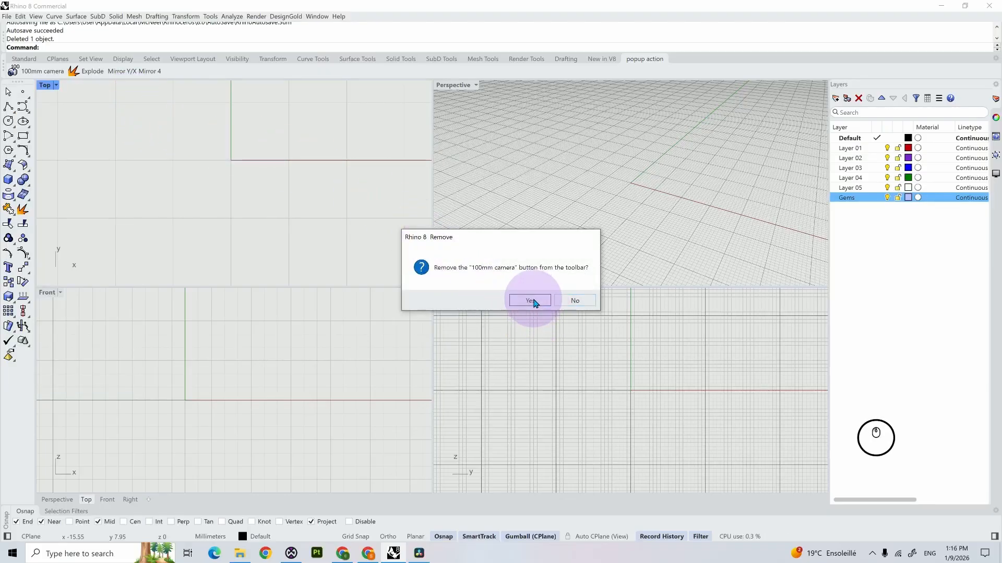
click(530, 300)
right_click(112, 73)
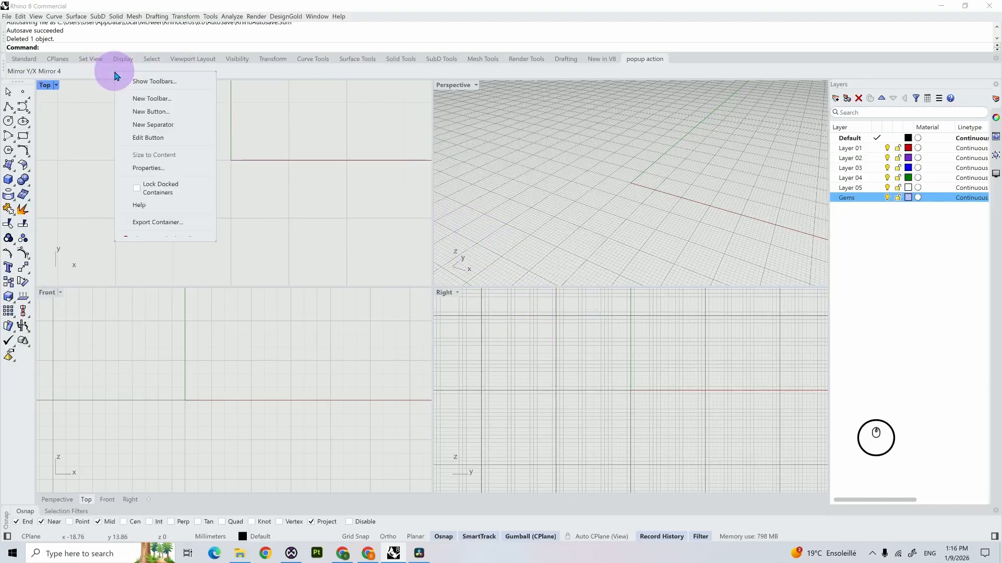
click(159, 131)
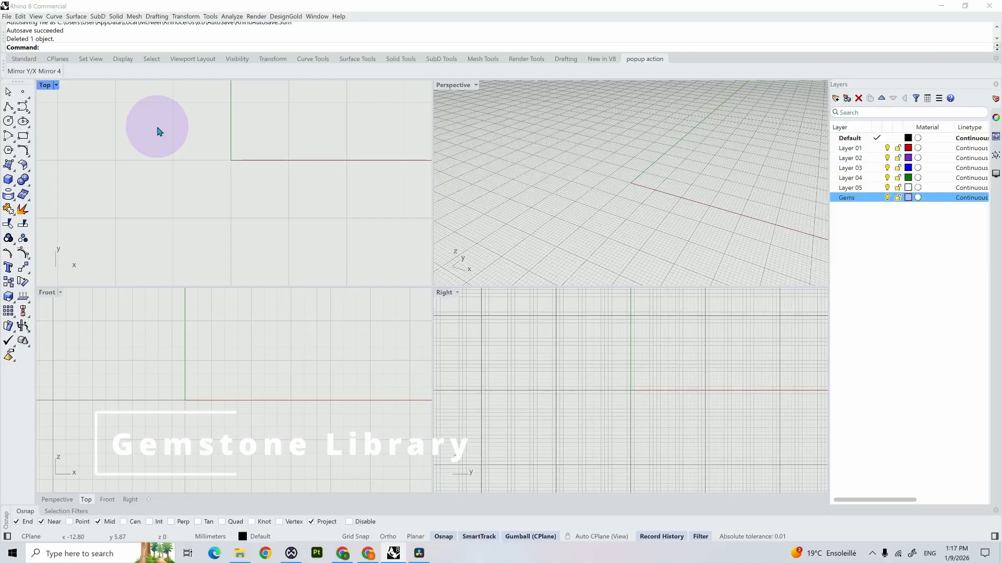
Step: Look over the gem model files in File Explorer's Gems folder, and open the Macro Editor in Rhino for a new script
click(240, 553)
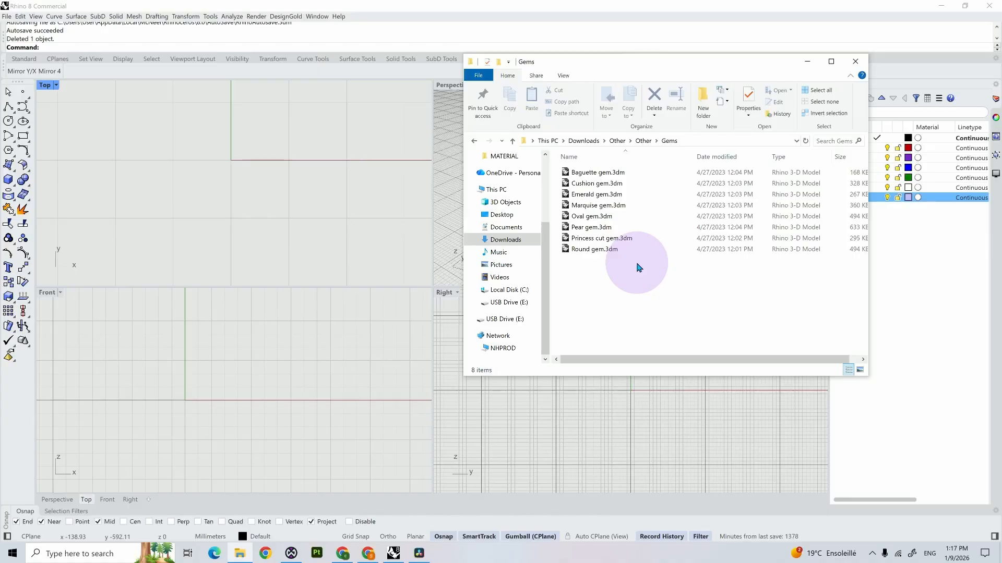
click(394, 333)
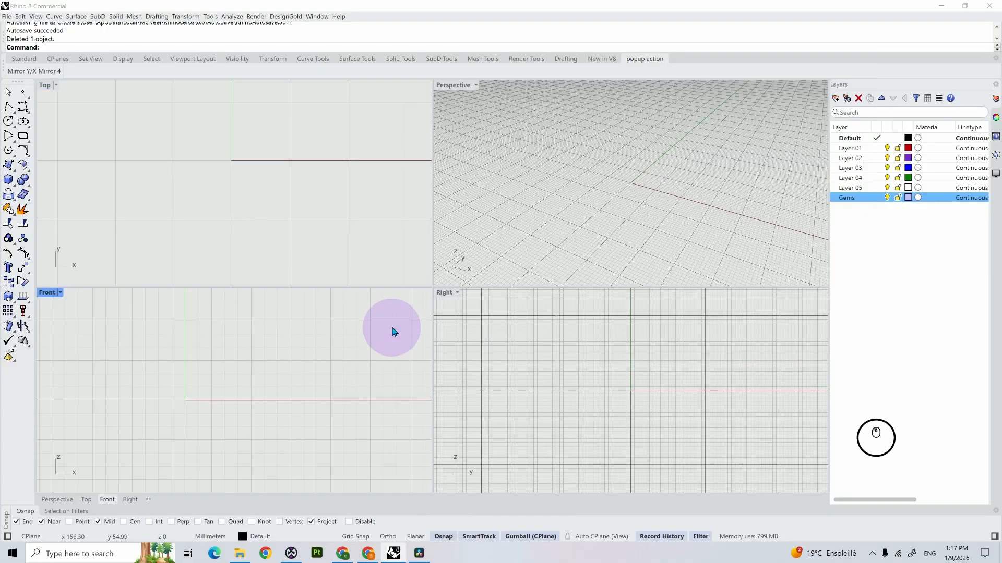
click(211, 16)
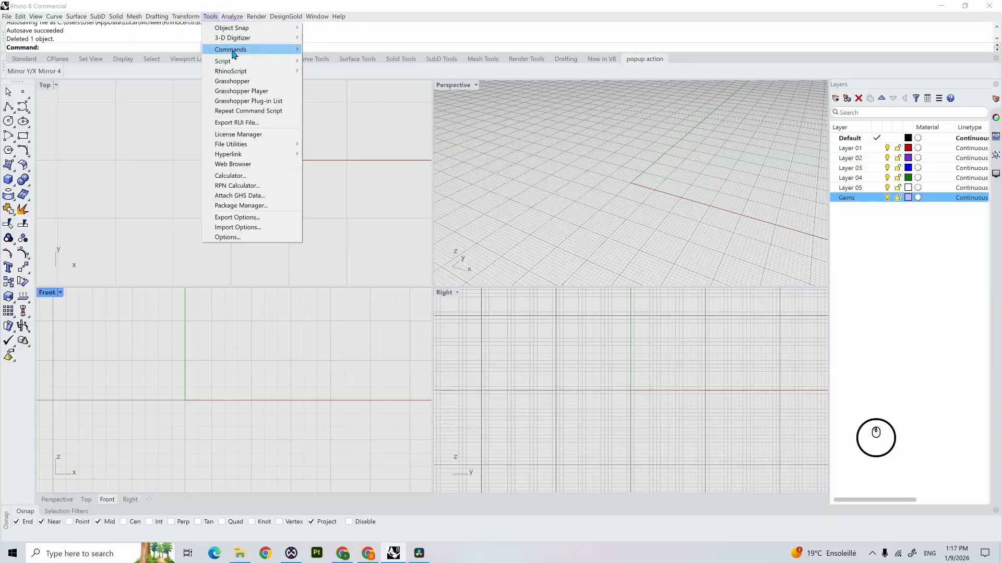
mouse_move(245, 49)
click(321, 48)
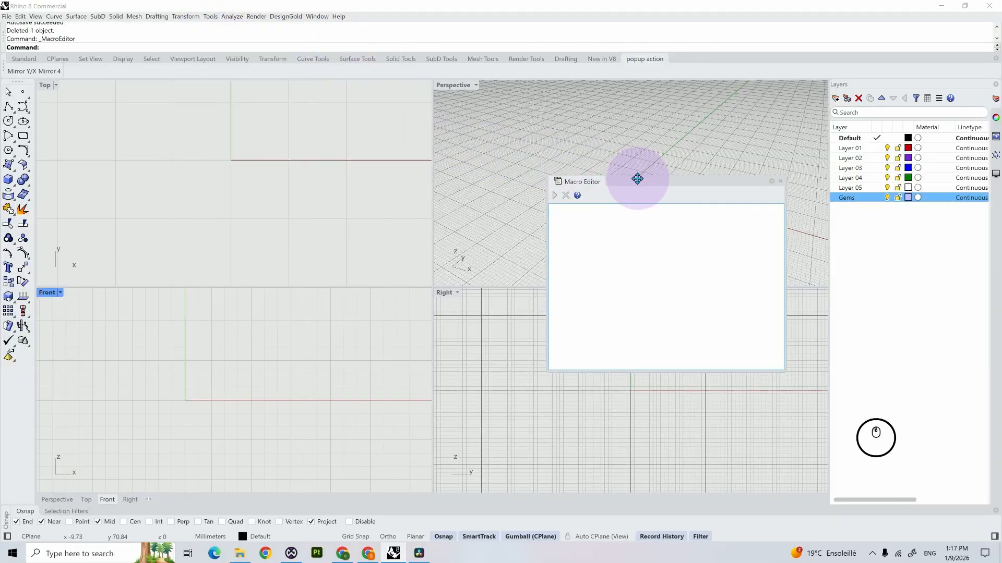
drag(637, 180, 439, 172)
click(414, 211)
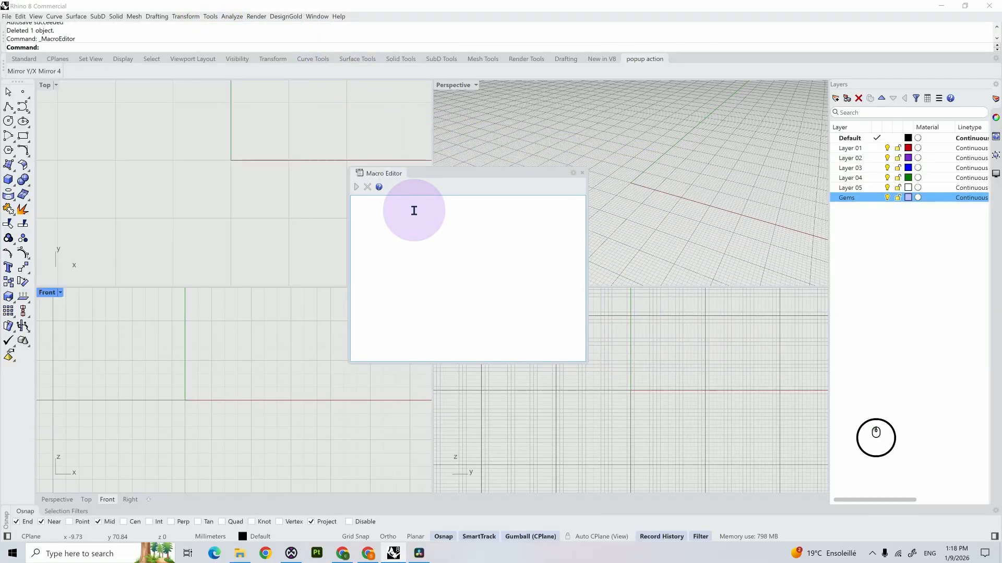
Step: Write the macro "! _Import" in the Macro Editor and test-run it, closing the Import dialog without choosing a file
text(!)
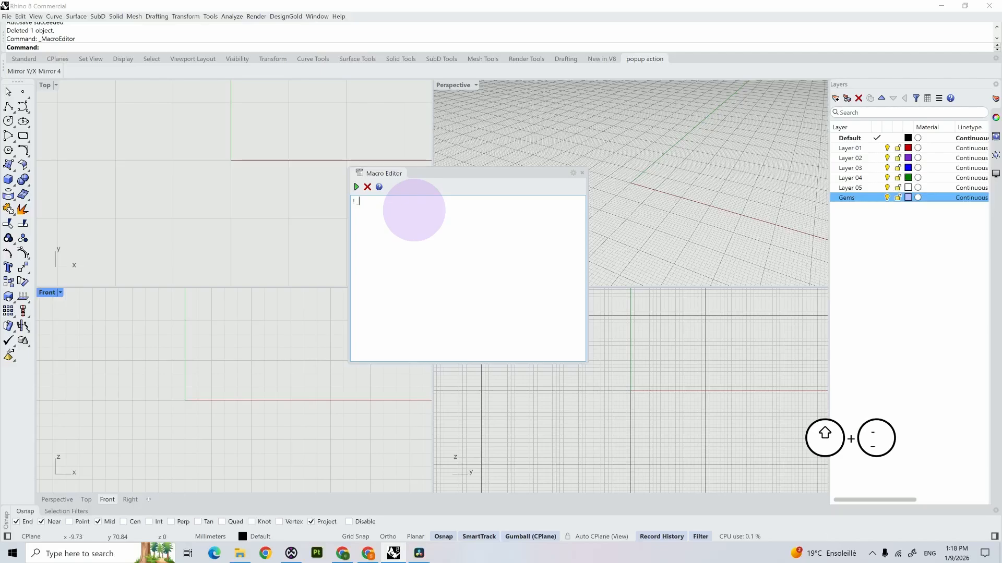
text( _Import)
click(356, 187)
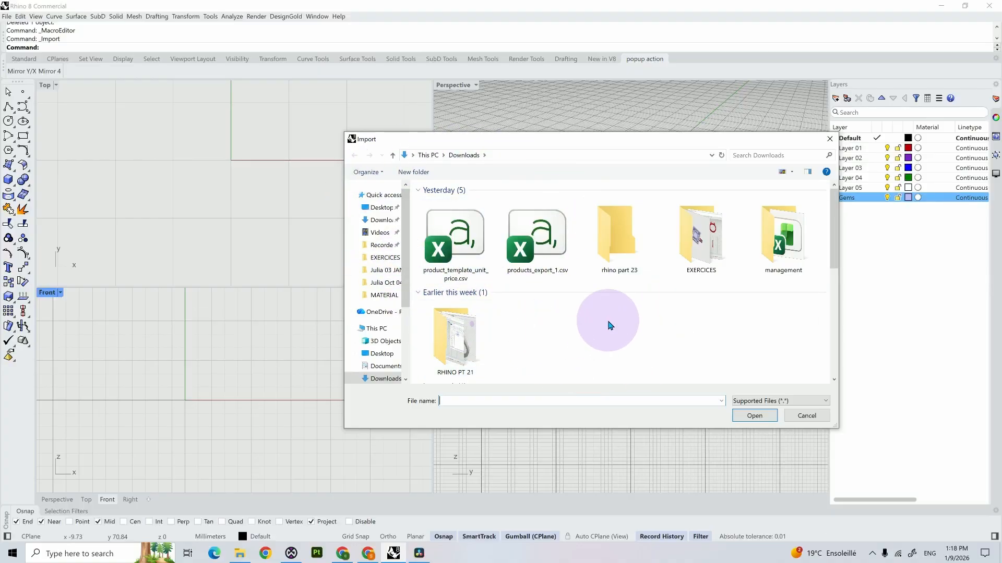
click(830, 140)
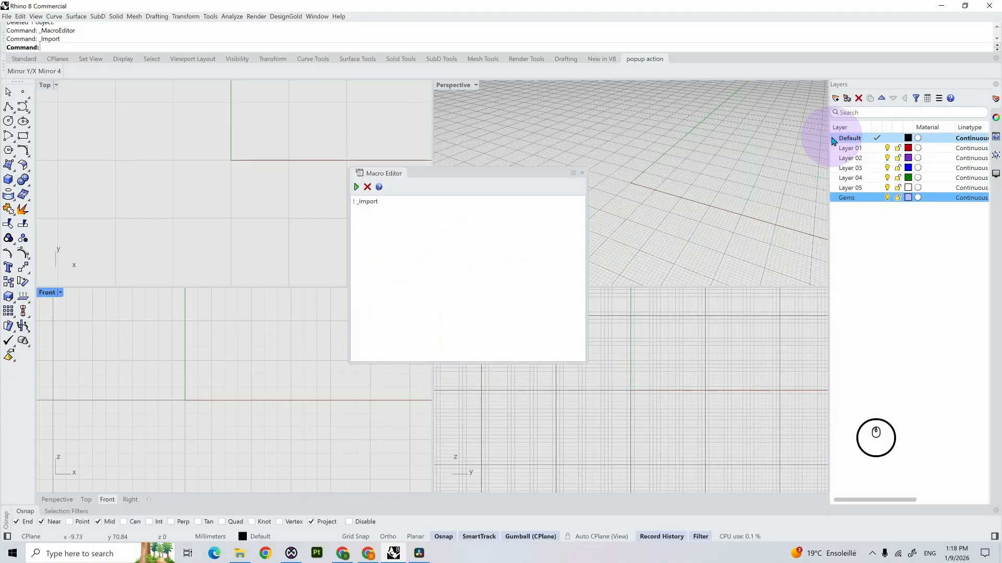
Step: Prefix the macro's import command with a hyphen so it reads "! -_Import", and add an empty second line
click(357, 202)
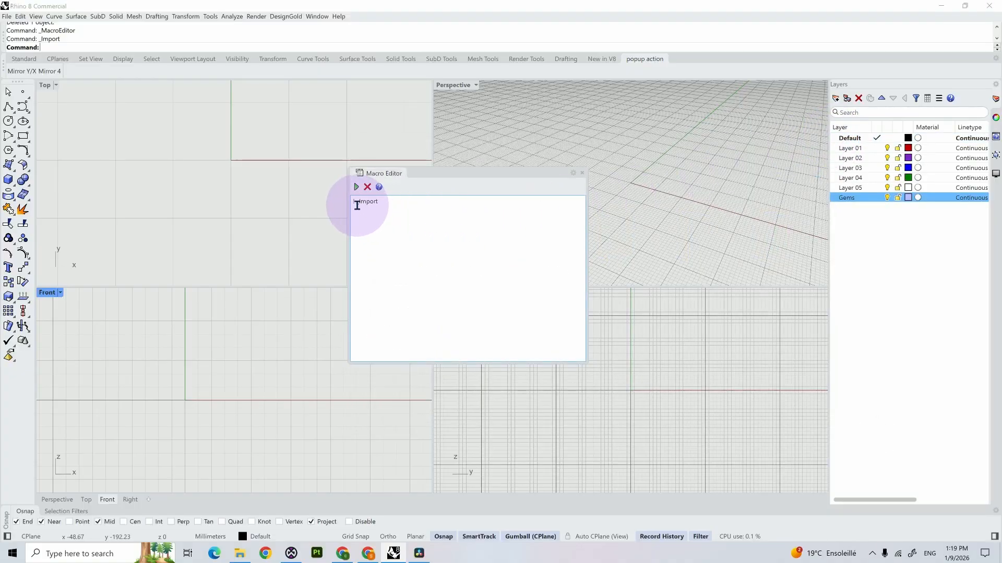
text(-)
click(474, 214)
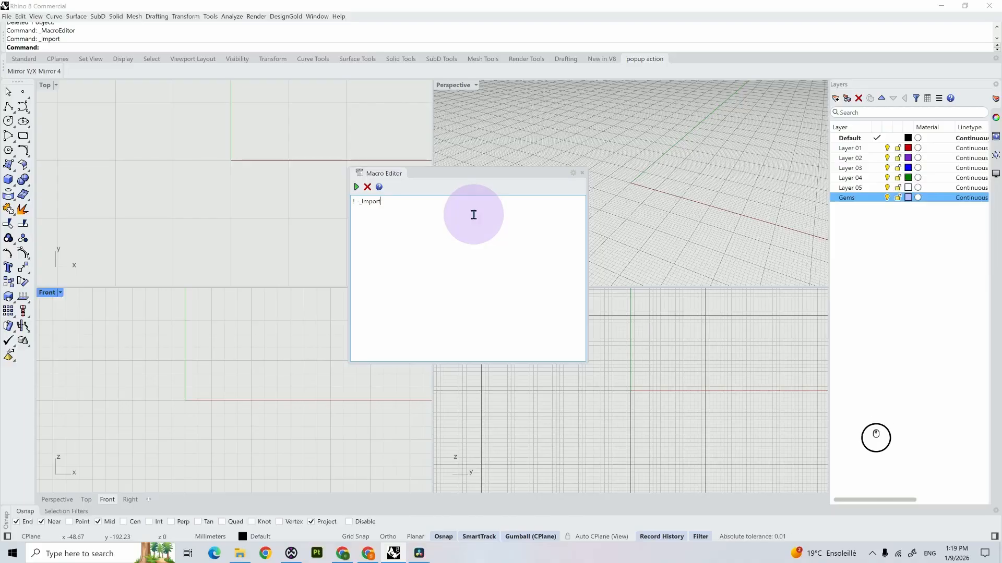
key(shift+Return)
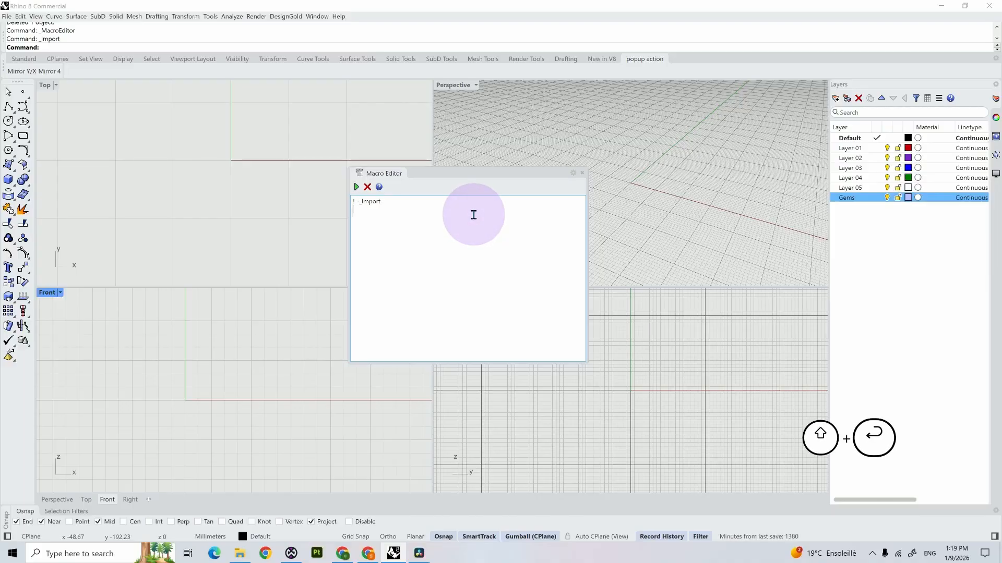
Step: Copy the Gems folder's path from File Explorer and return to the Macro Editor in Rhino
click(239, 553)
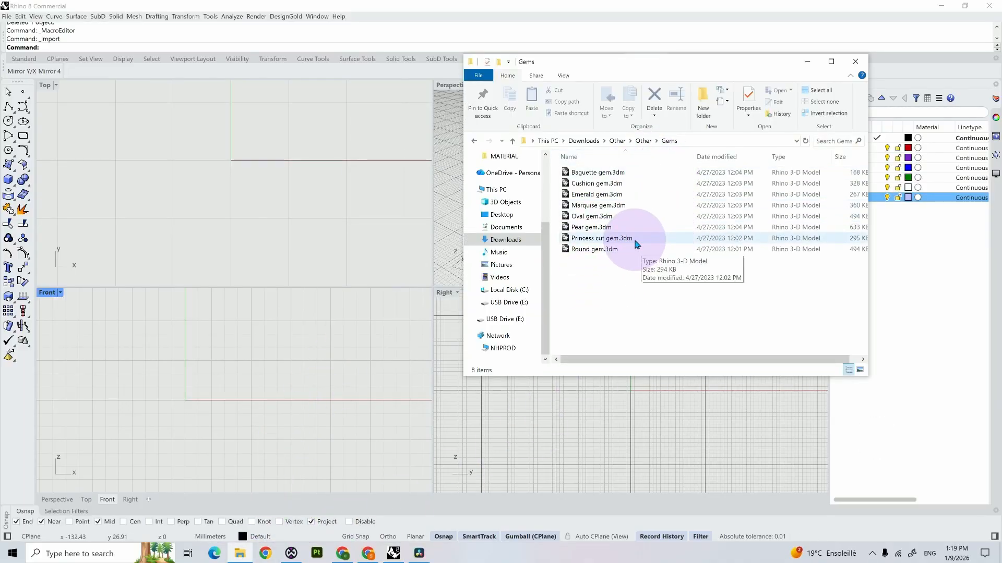
right_click(690, 143)
click(701, 149)
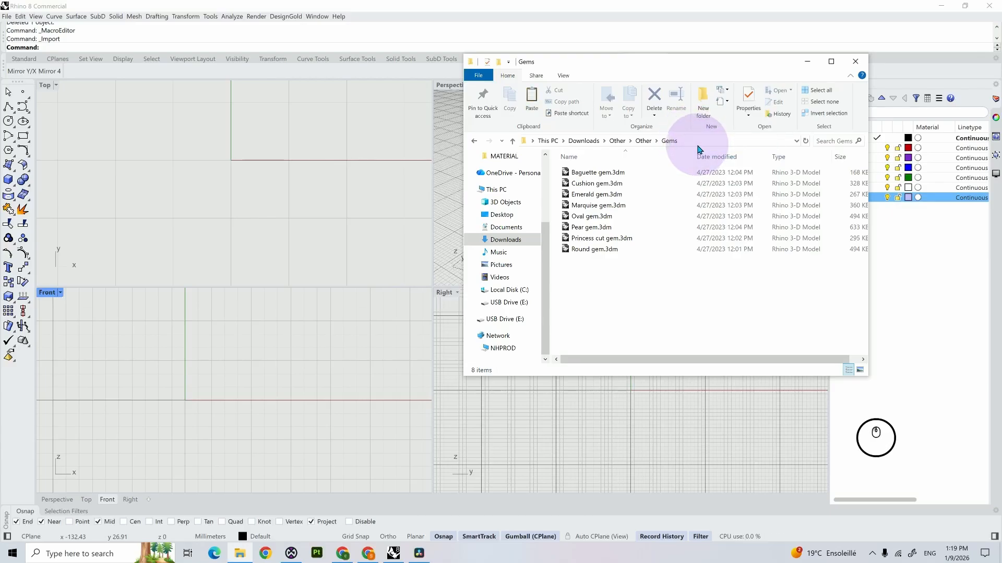
click(496, 11)
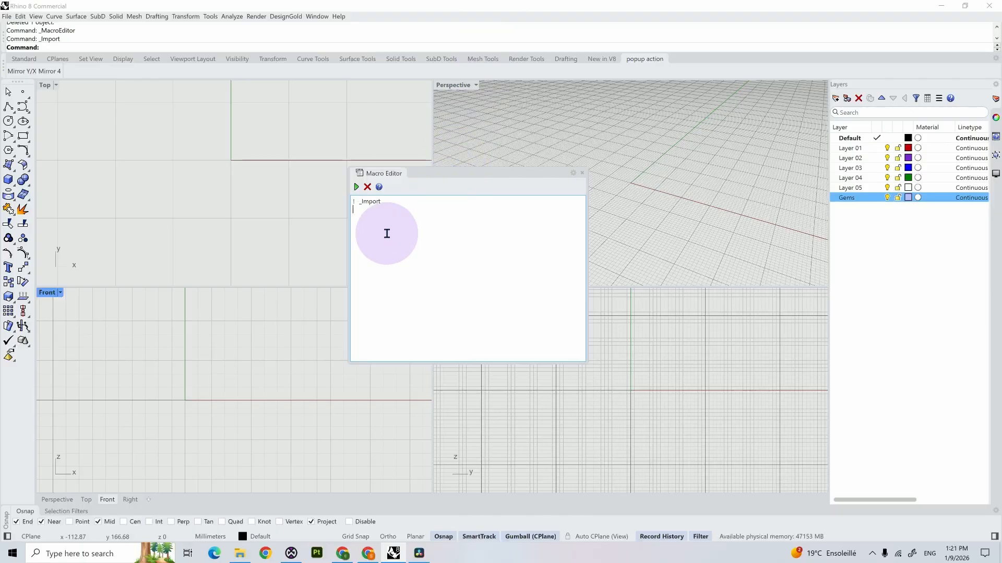
Step: Add the quoted file path "C:\Users\User\Downloads\Other\Other\Gems\Cushion gem.3dm" as the macro's second line
text(_)
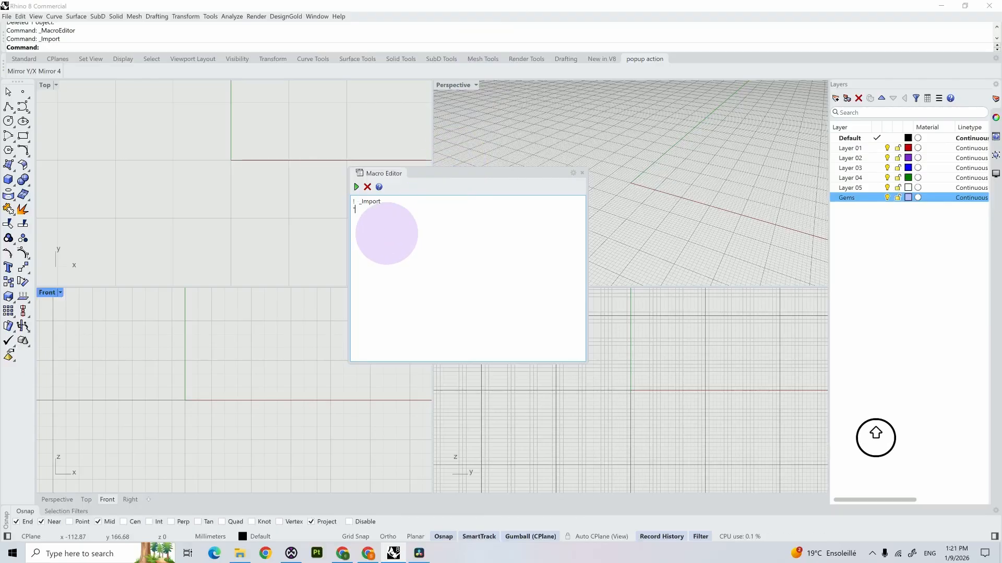
text(C:\Users\User\Downloads\Other\Other\Gems)
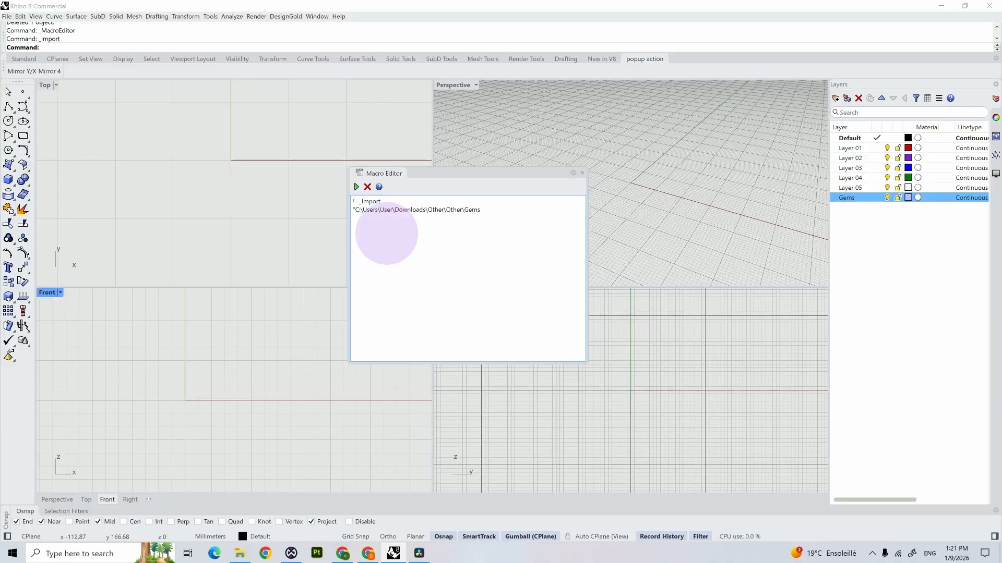
key(BackSpace)
text(\Cu)
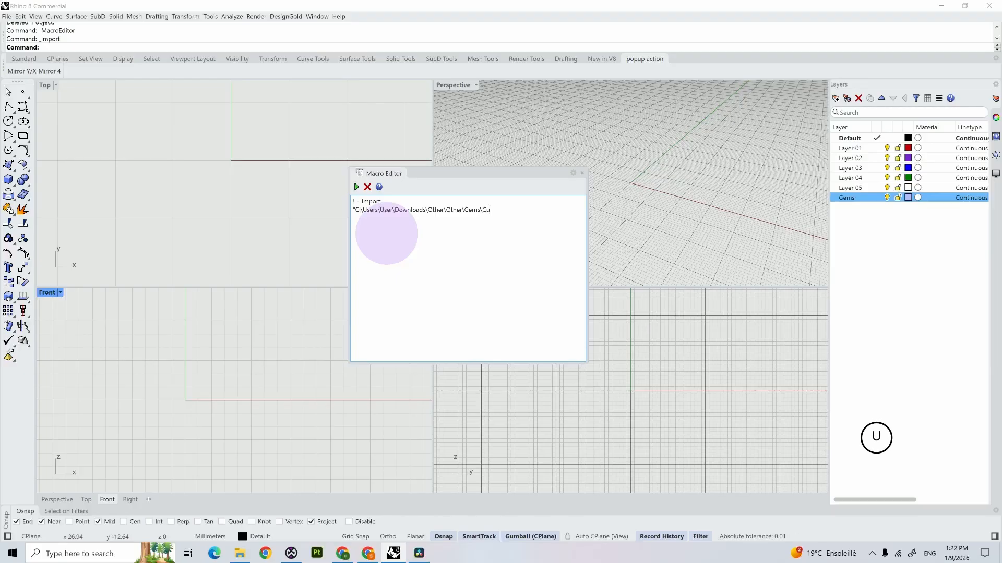
text(shion )
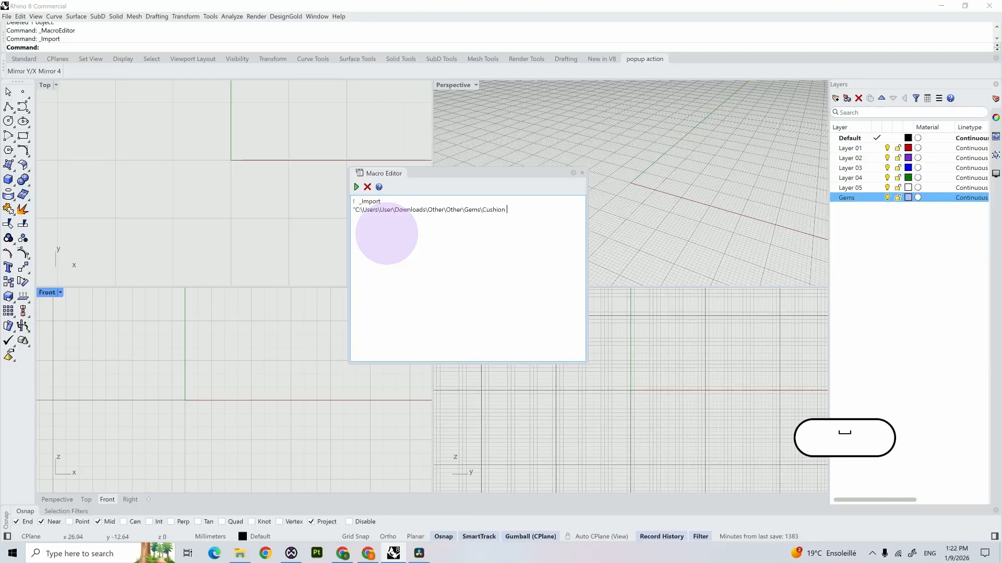
text(gem./)
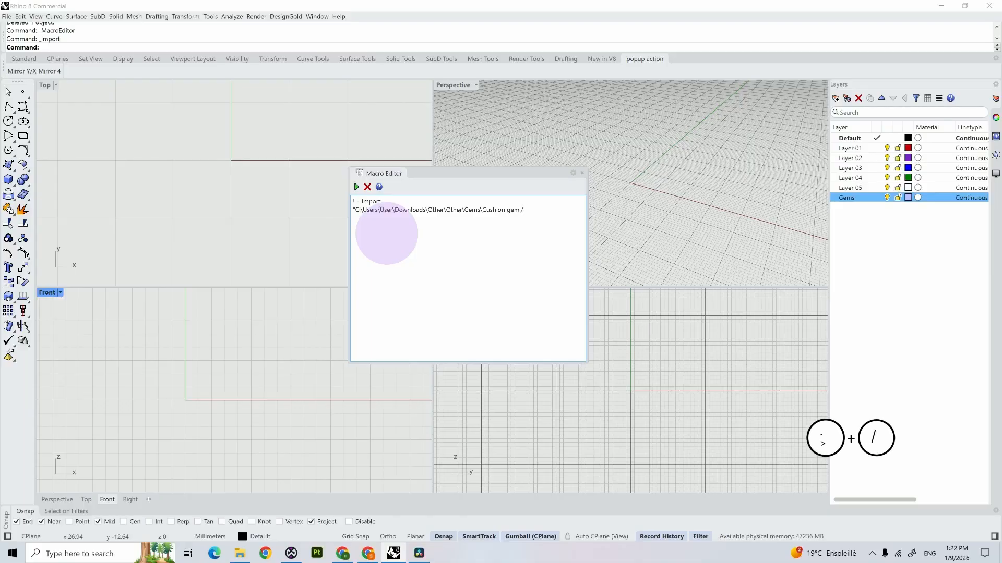
key(BackSpace)
text(3dm)
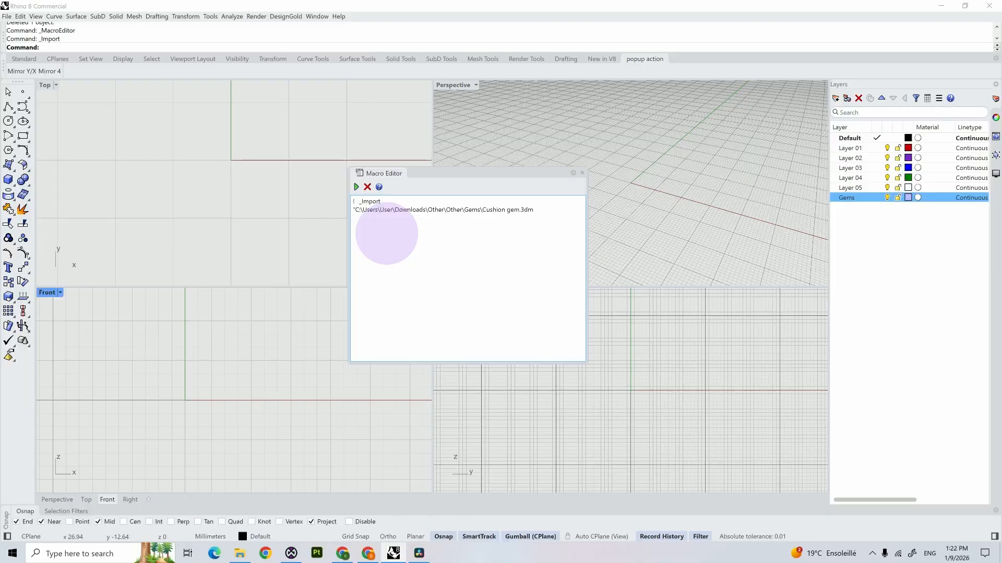
text(")
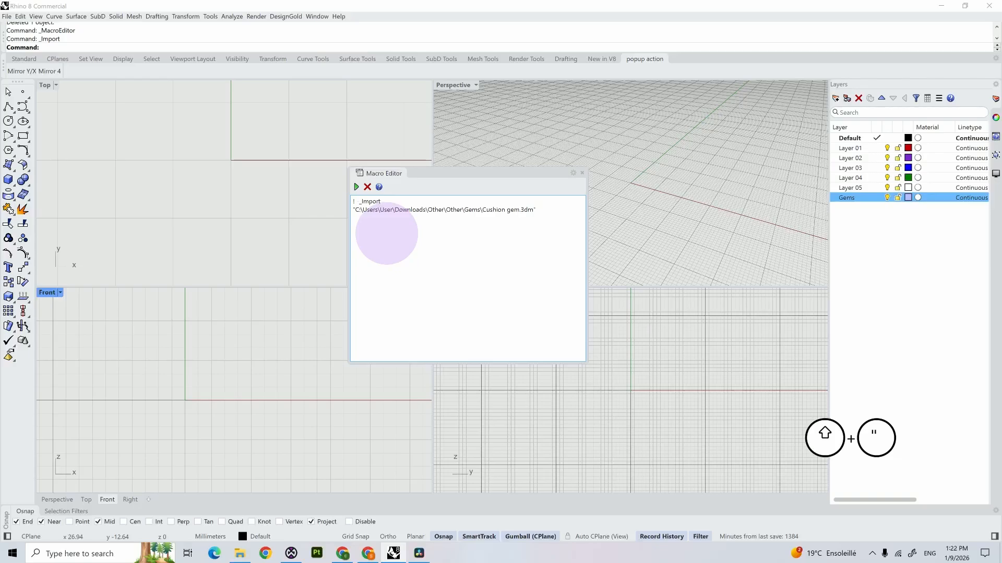
Step: Run the import macro to bring in the cushion gem, inspect it in the Top view and deselect it
click(357, 186)
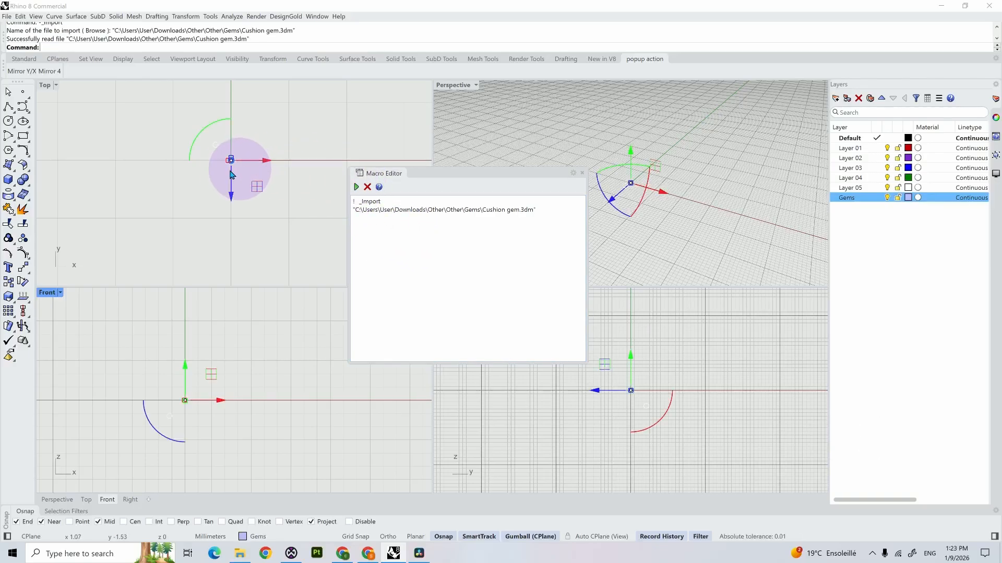
right_drag(240, 162, 168, 219)
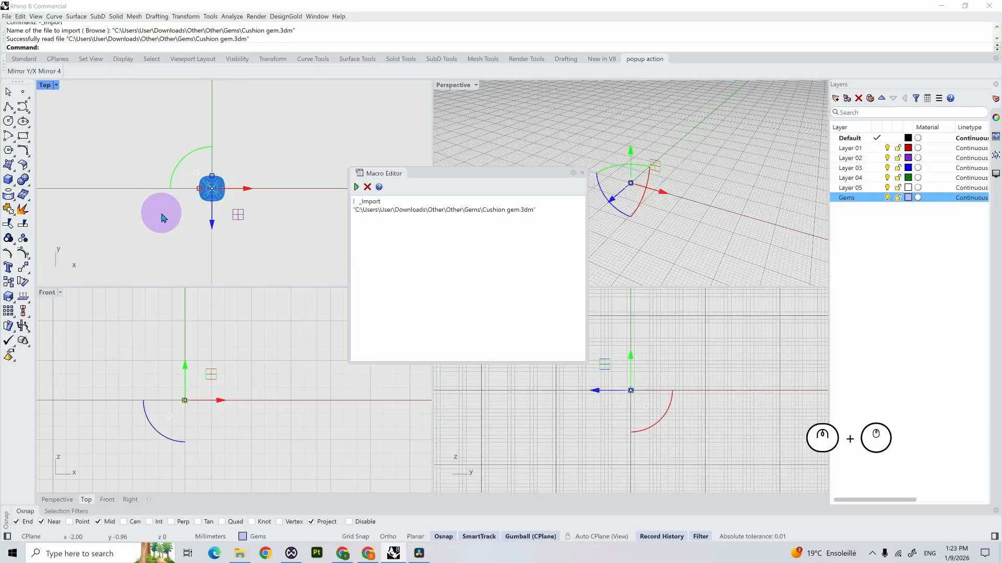
click(192, 211)
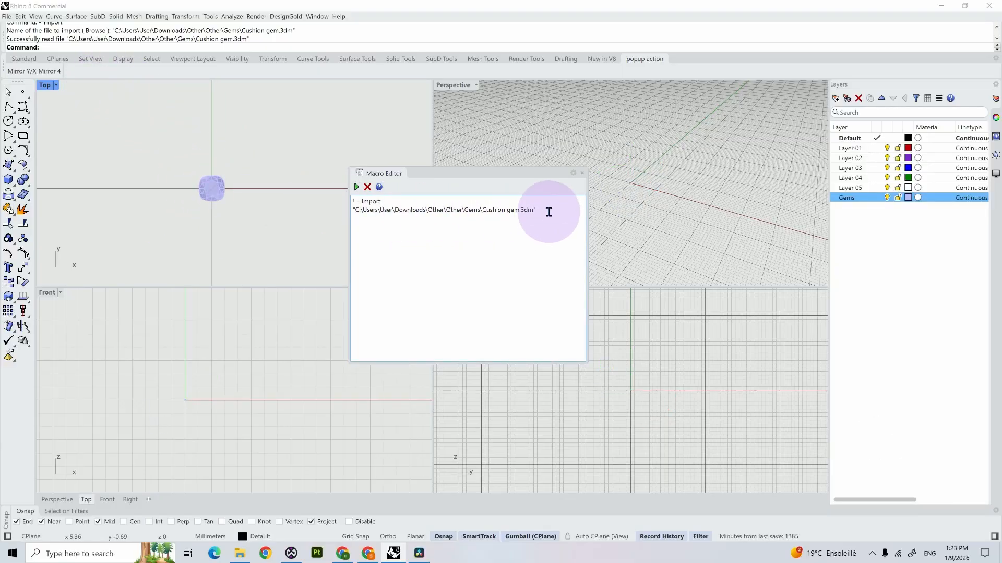
Step: Copy the full import macro and start a new button with a new left-click command on the popup action toolbar
drag(547, 210, 350, 208)
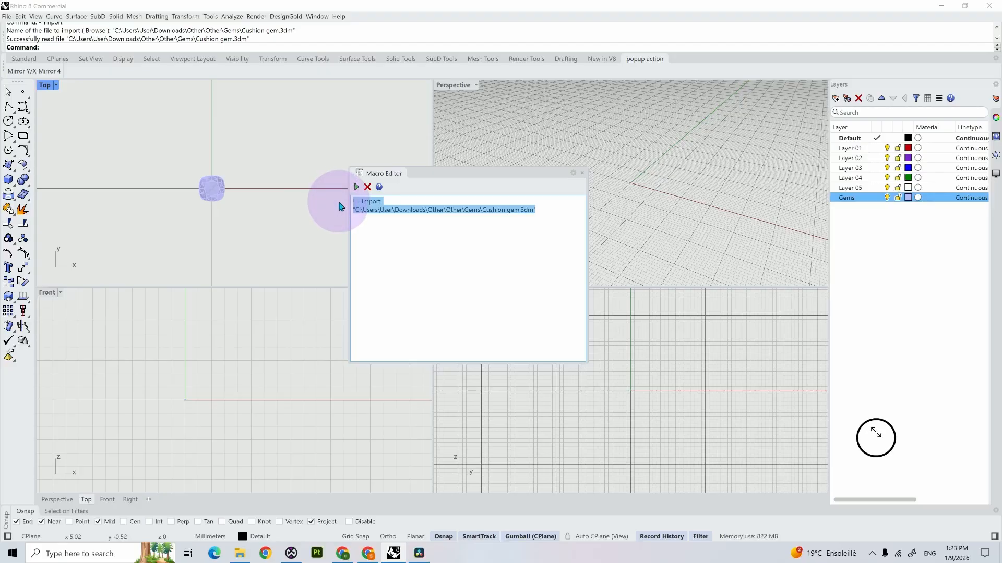
key(ctrl+c)
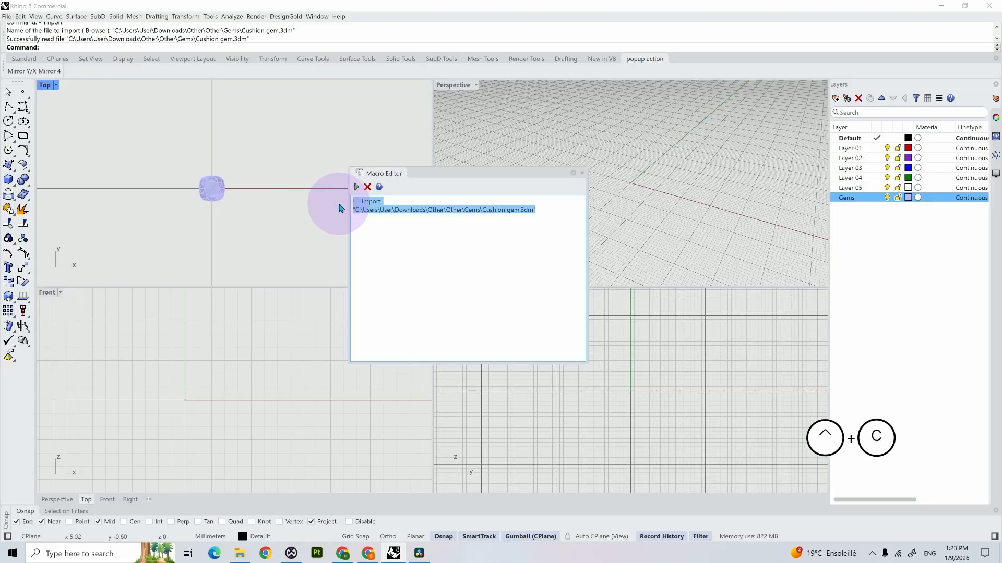
right_click(87, 73)
click(110, 116)
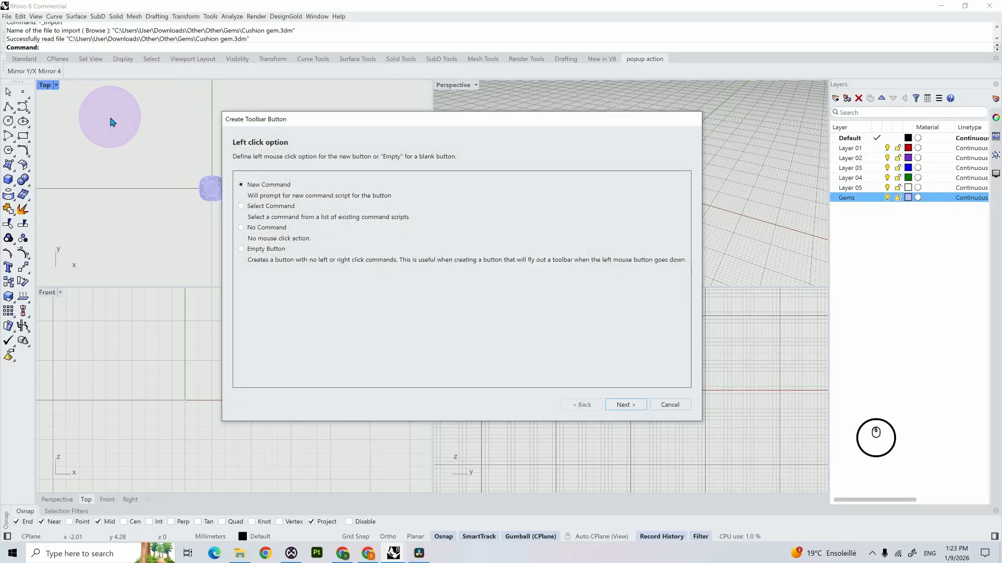
click(621, 405)
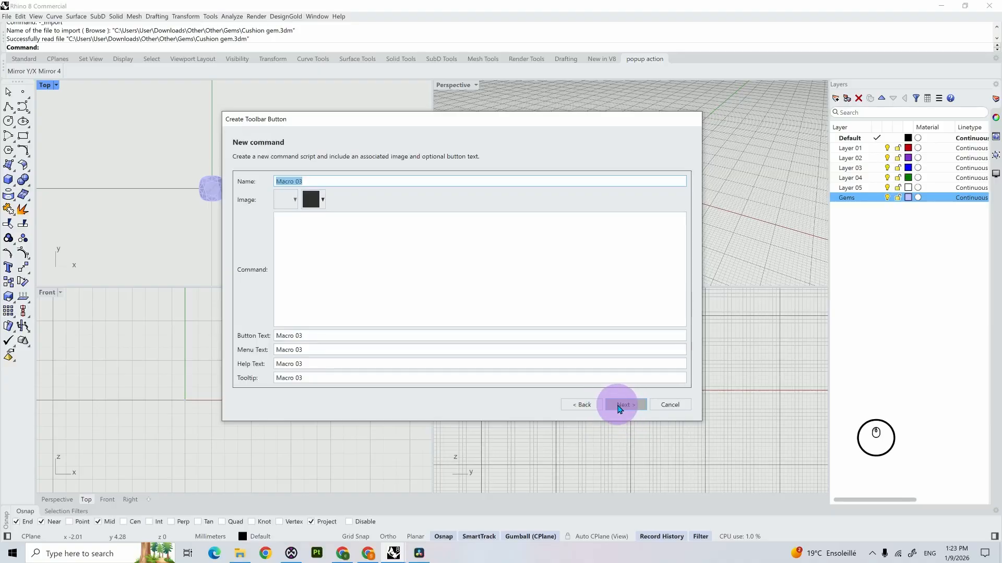
Step: Name the button Cushion Gemstone, paste the import macro as its command, and finish it with no right-click command
text(B)
key(BackSpace)
text(C)
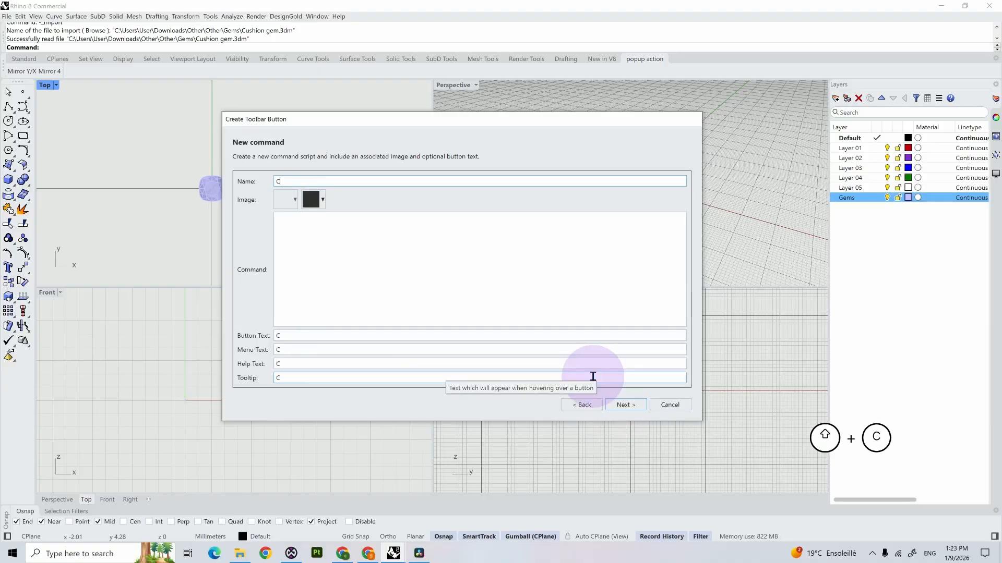
text(ushion Gem)
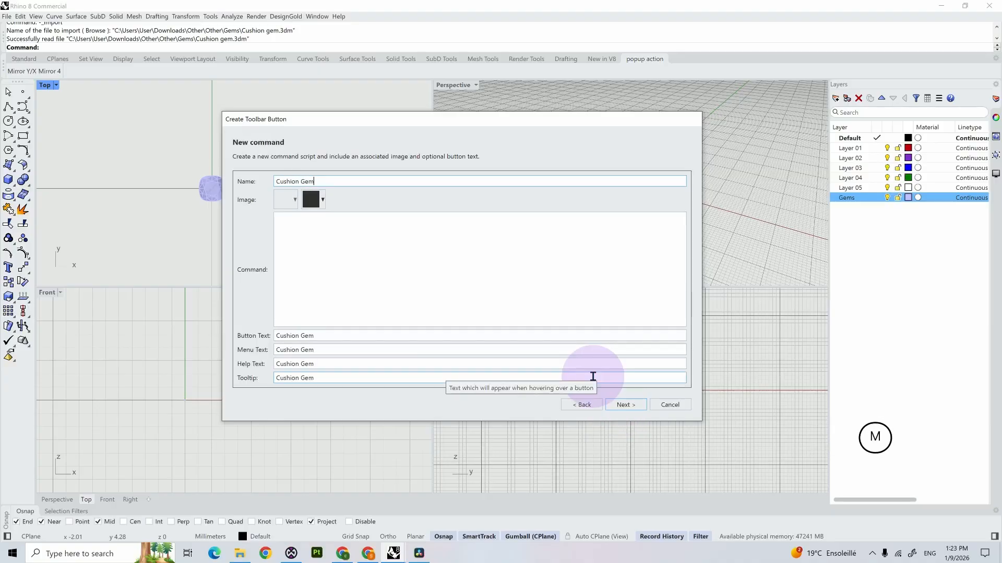
text(stone)
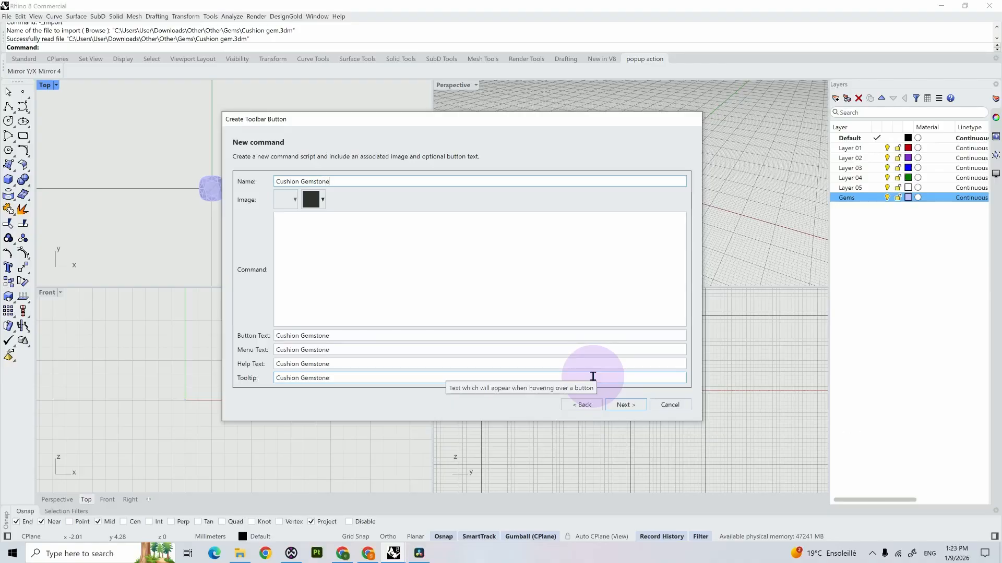
right_click(288, 222)
click(259, 265)
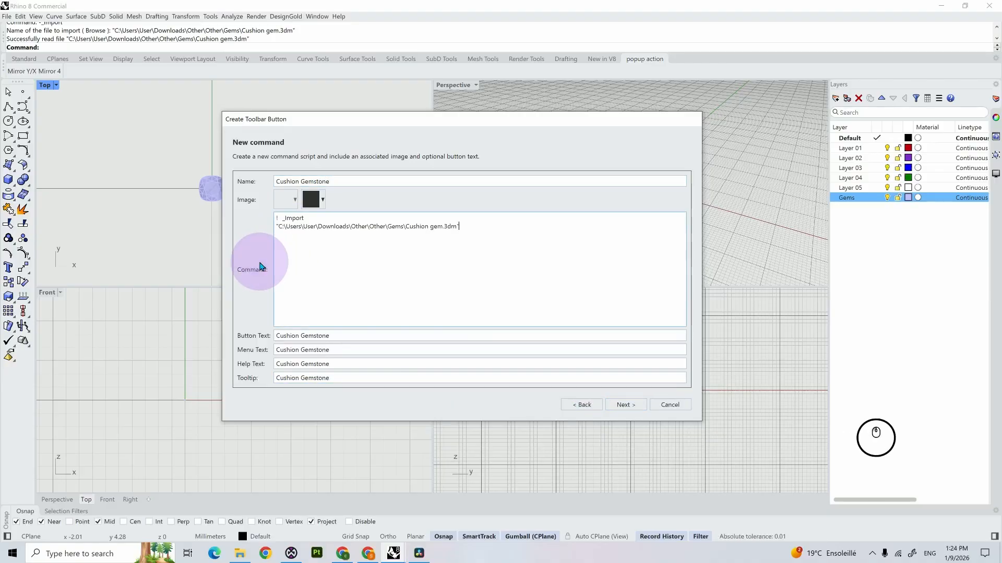
click(634, 406)
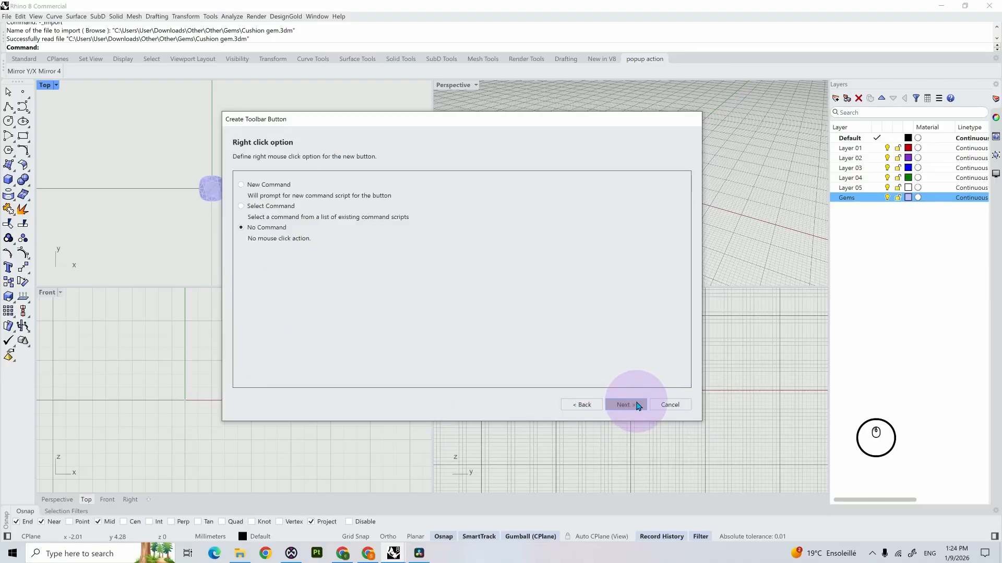
click(636, 405)
click(637, 406)
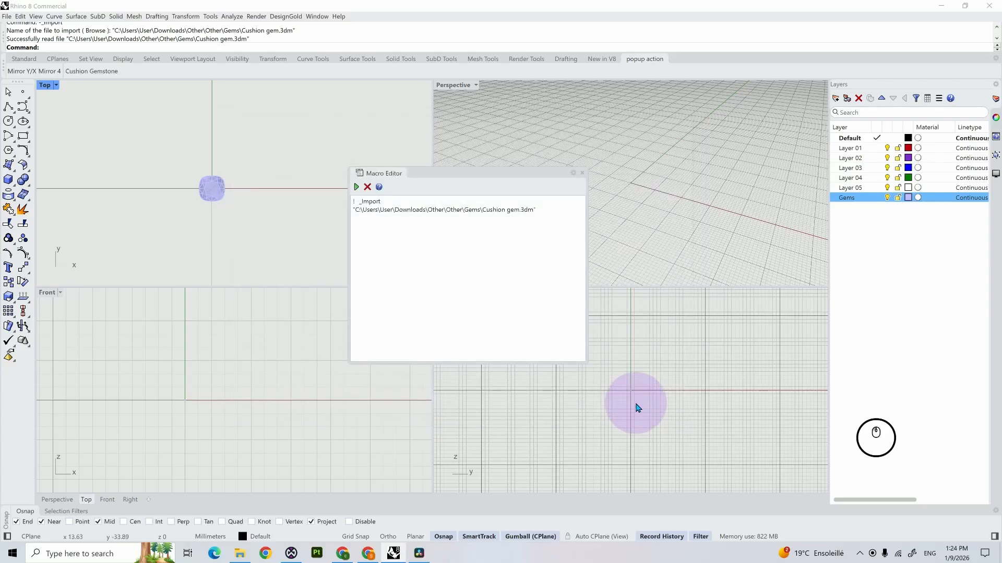
Step: Undo the cushion gem import and bring the gem in again with the new Cushion Gemstone button
click(209, 199)
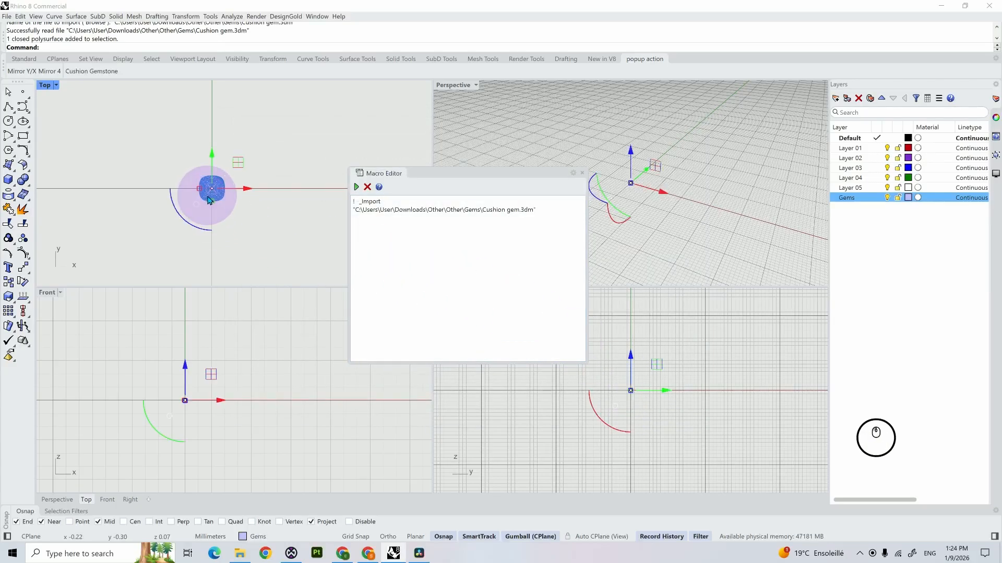
key(ctrl+z)
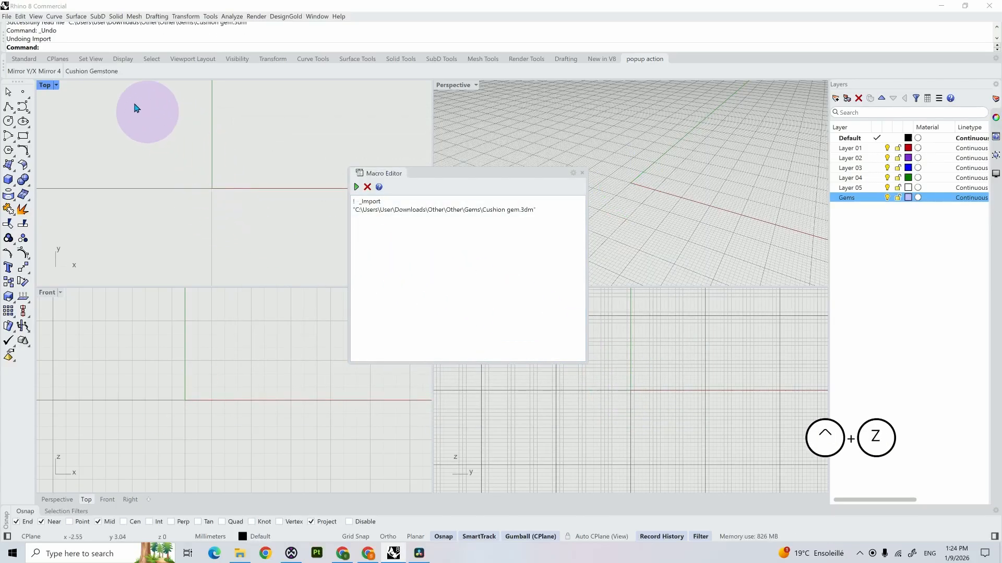
click(96, 72)
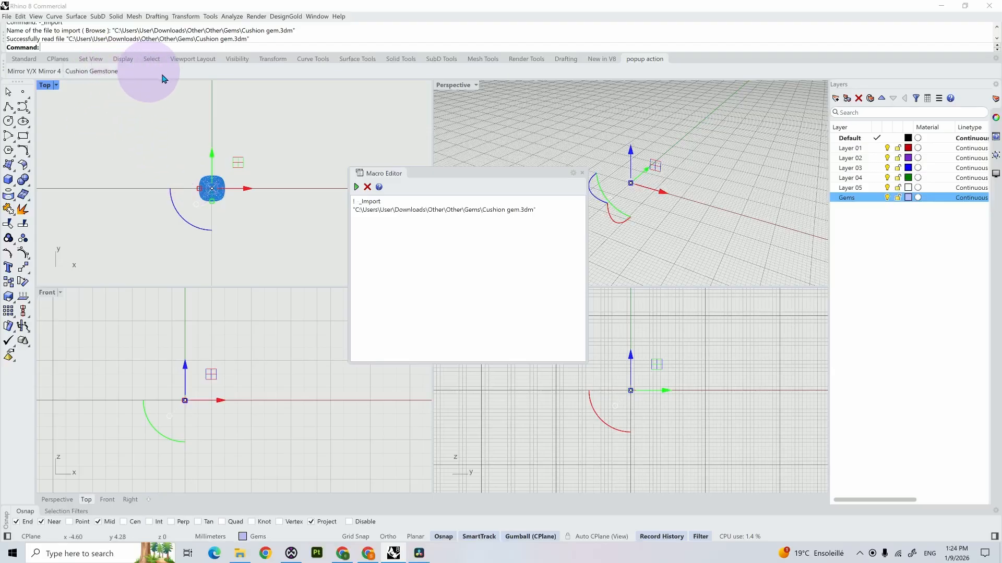
click(228, 184)
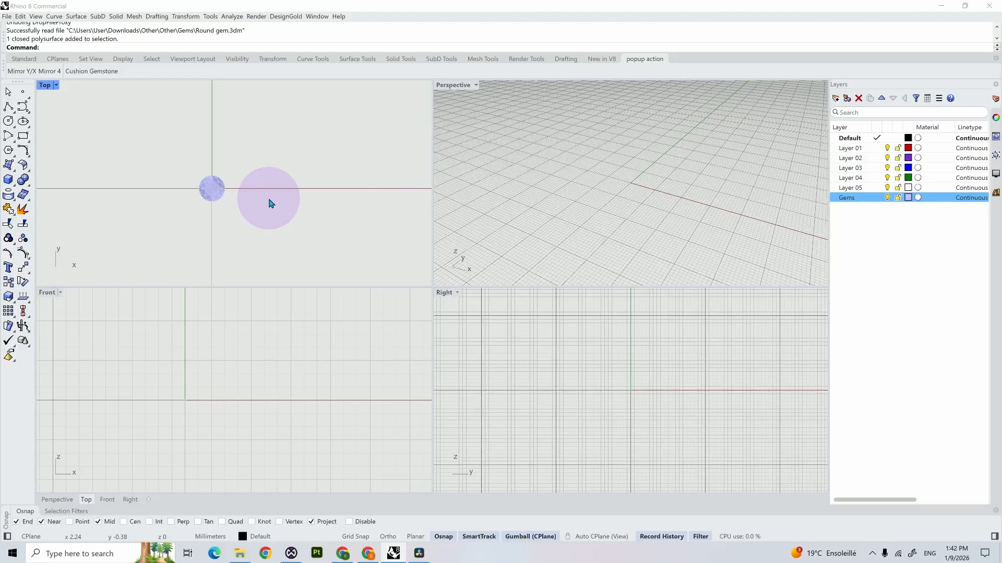
Step: Open the Block Manager and delete the existing Round Gem block definition
click(211, 189)
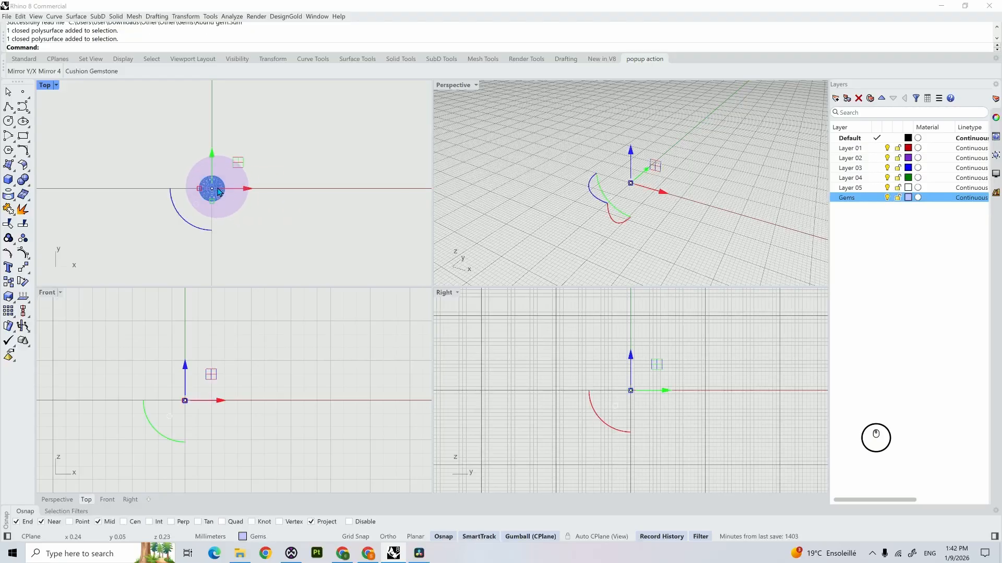
click(277, 211)
text(BlockManager)
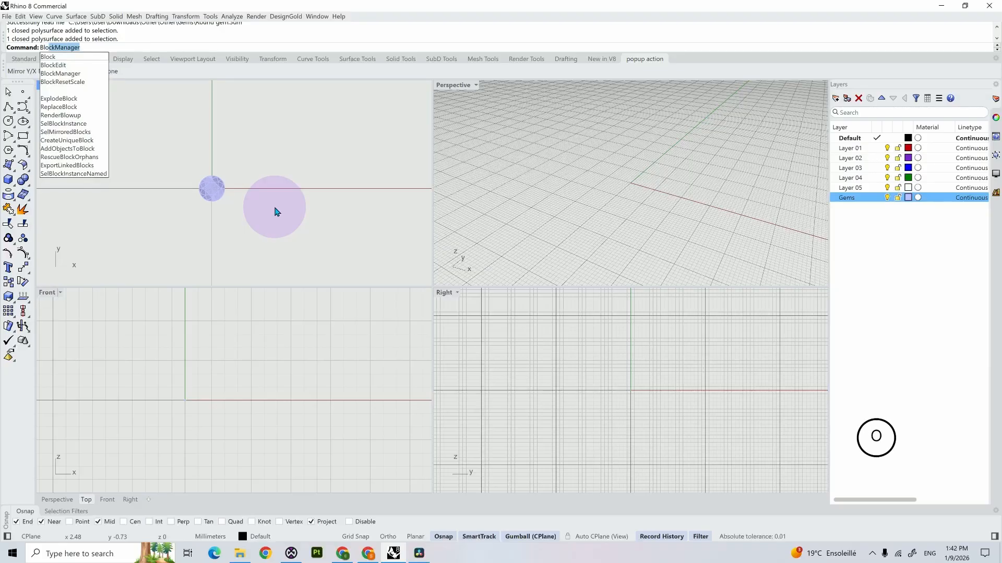
key(Return)
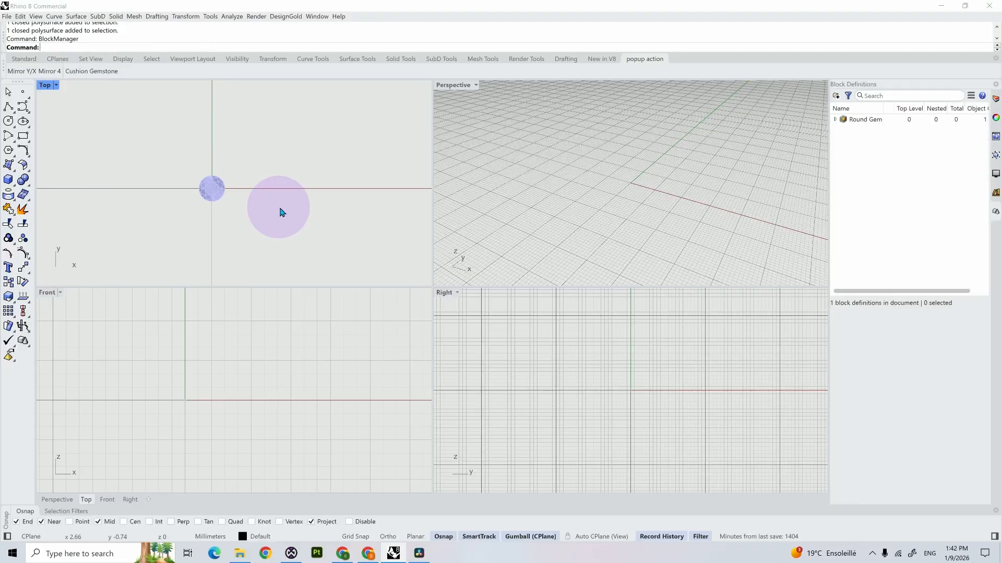
click(903, 125)
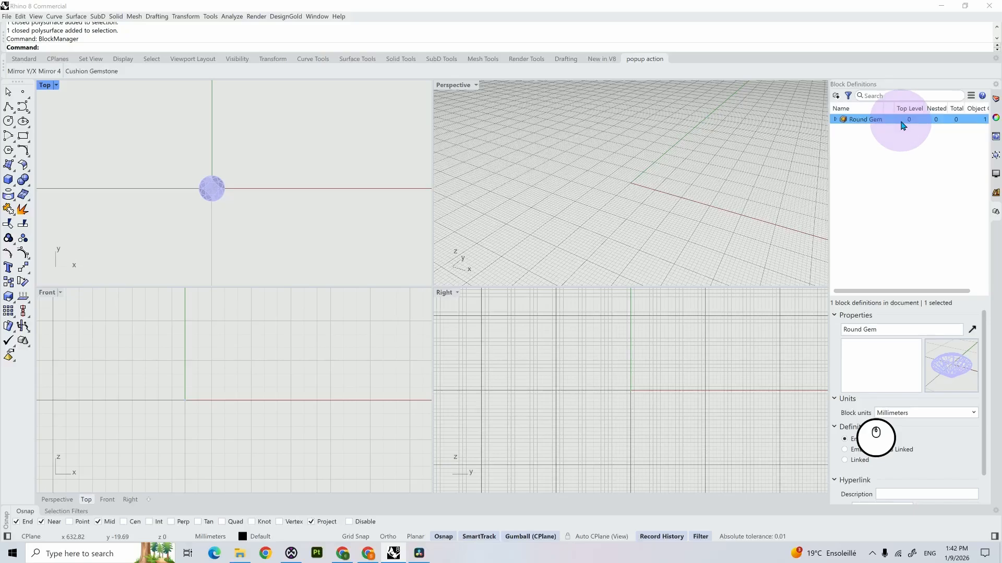
key(BackSpace)
right_click(902, 125)
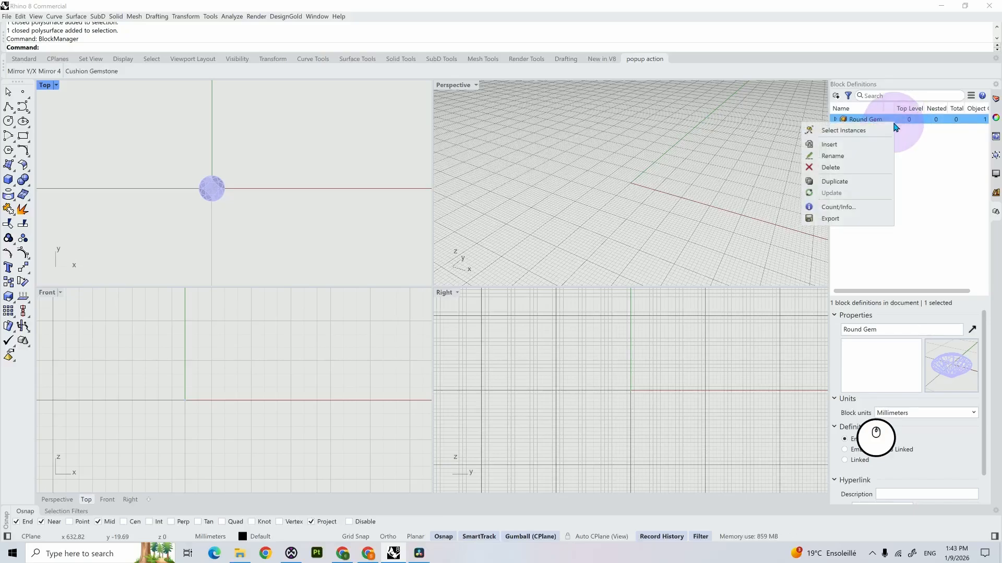
click(861, 176)
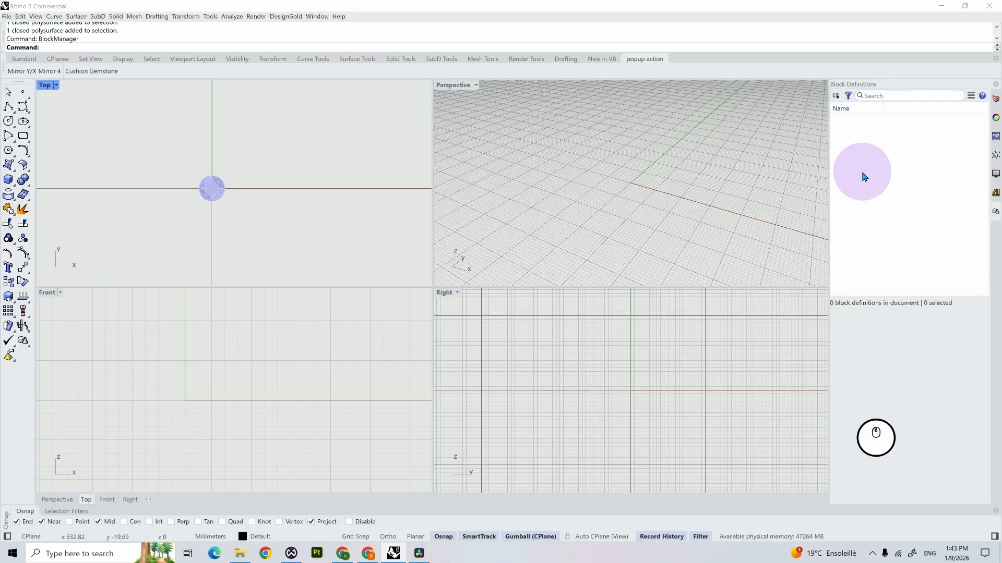
Step: Define a new block from the round gem with its base point at the gem's centre, and name it Round Gem
click(837, 97)
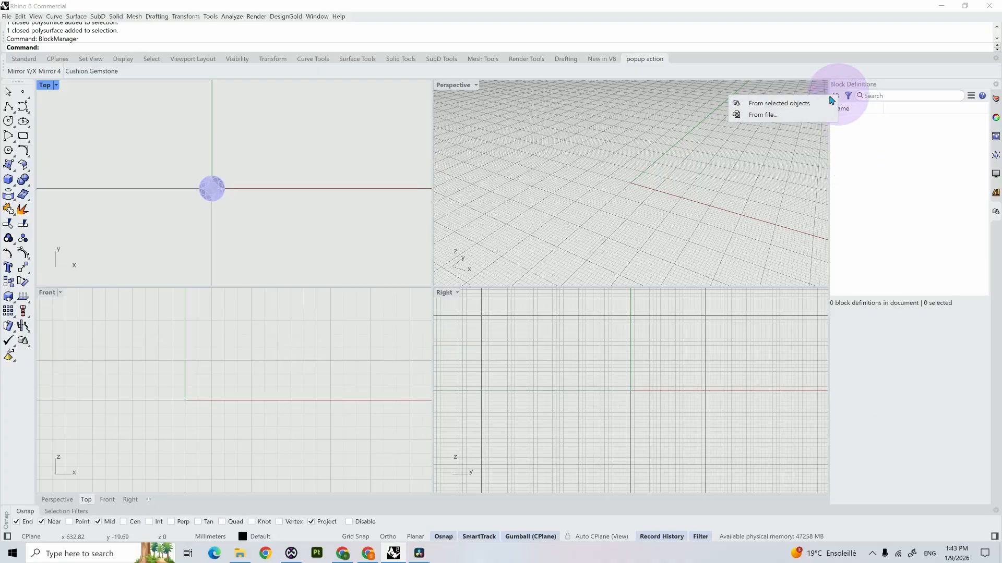
click(780, 103)
key(Return)
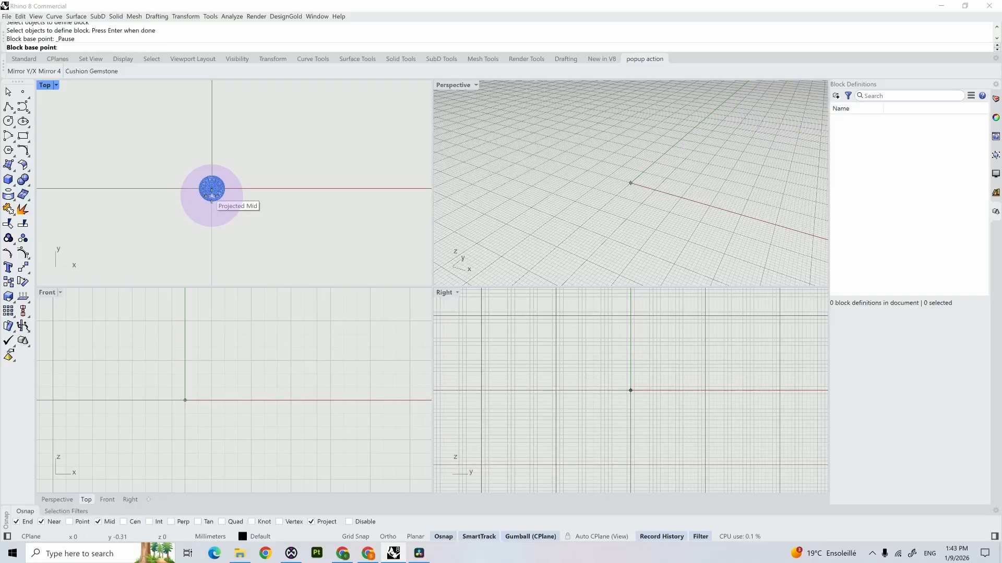
click(211, 193)
key(Return)
text(R)
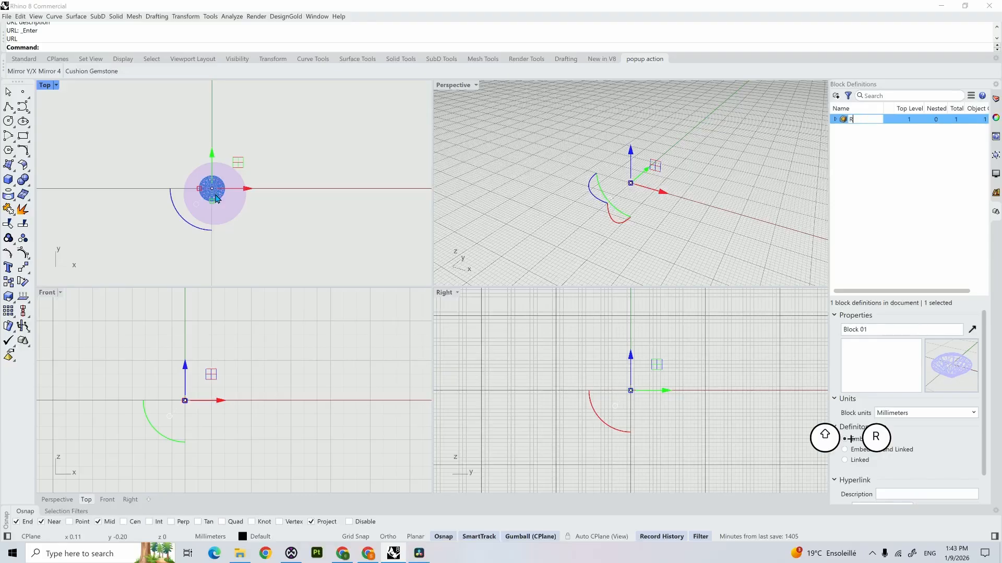
text(ound Gem)
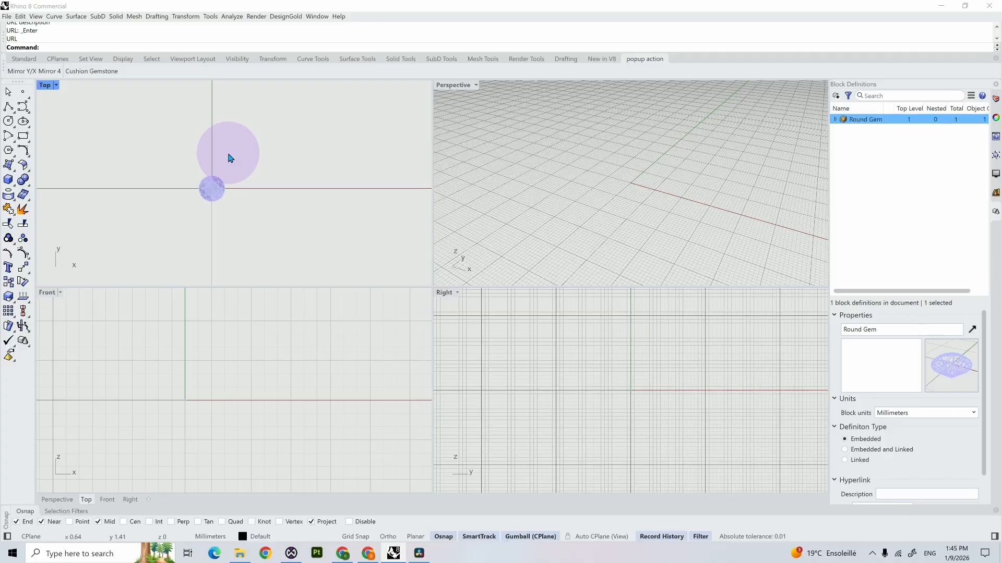
Step: Write the macro "! _insert" in the Macro Editor, run it to bring up the Insert options, and cancel the insertion
click(210, 16)
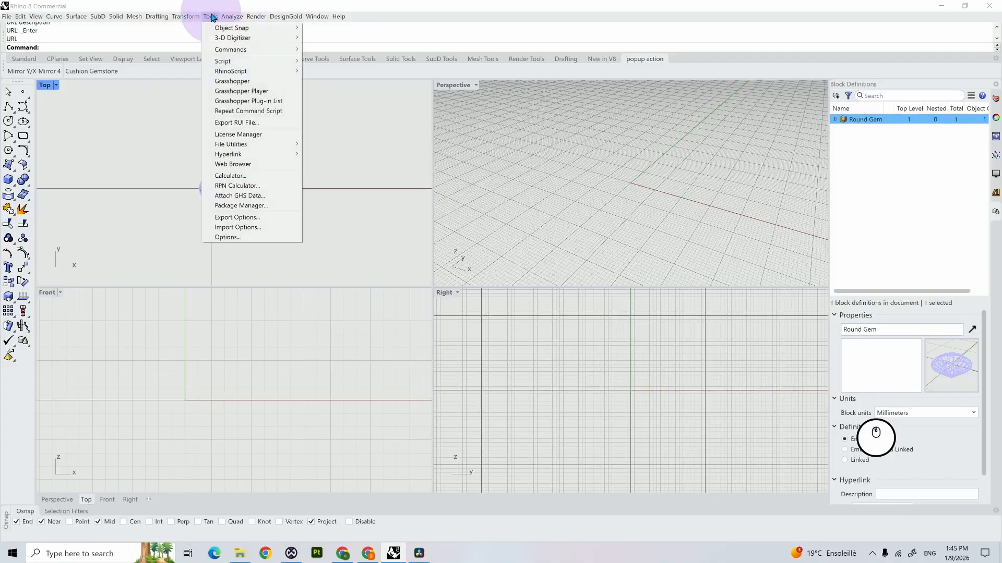
mouse_move(251, 49)
click(334, 50)
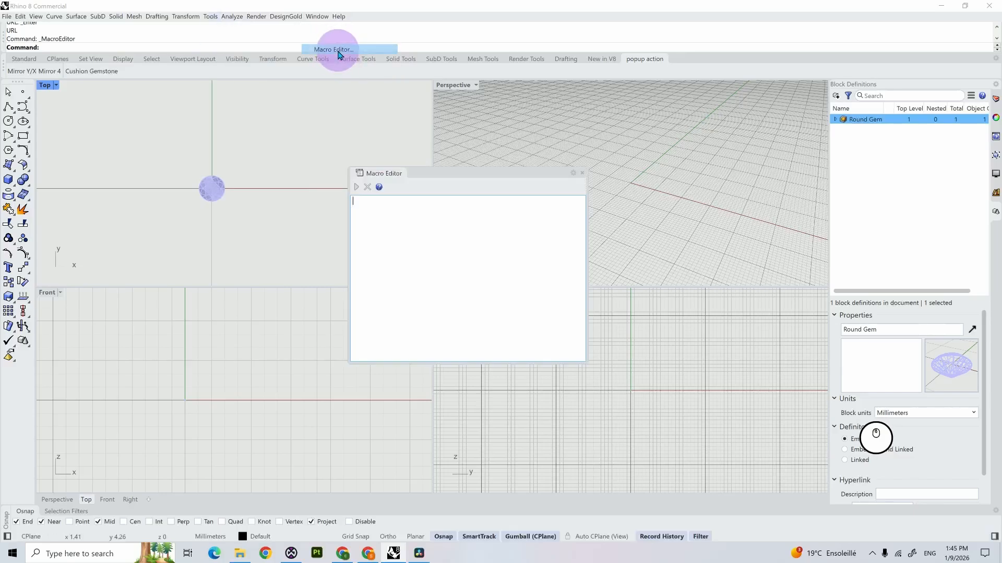
text(!)
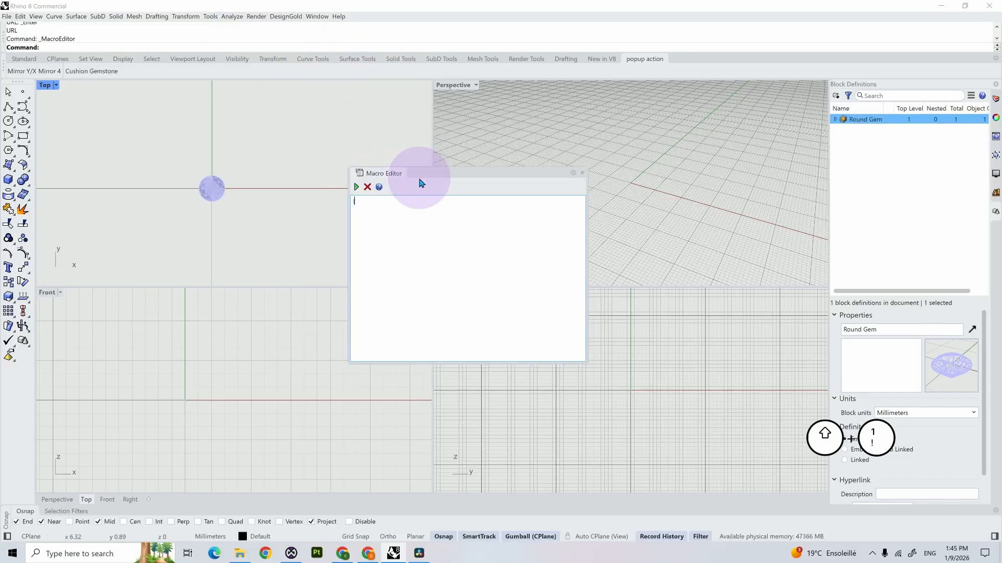
text( _)
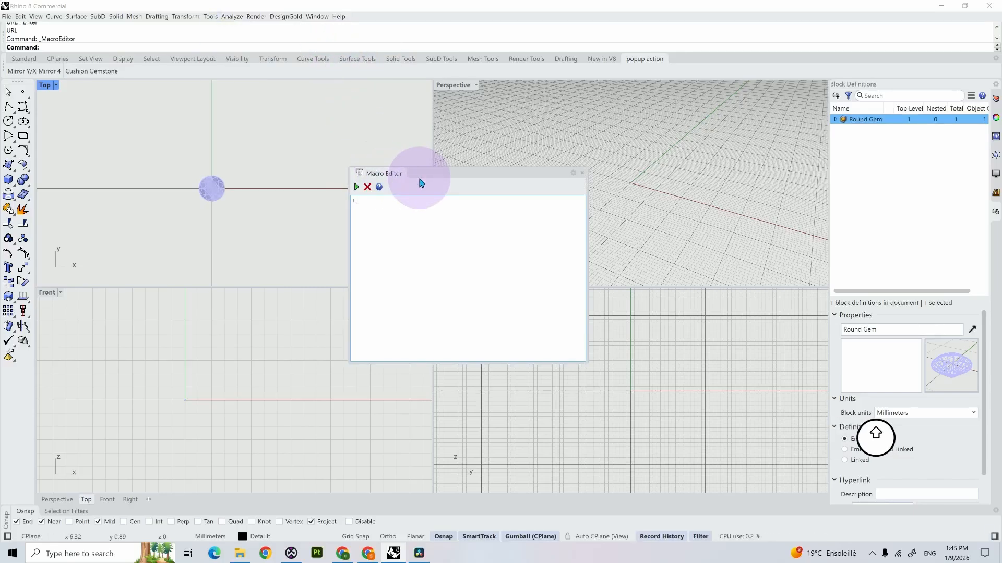
text(insert)
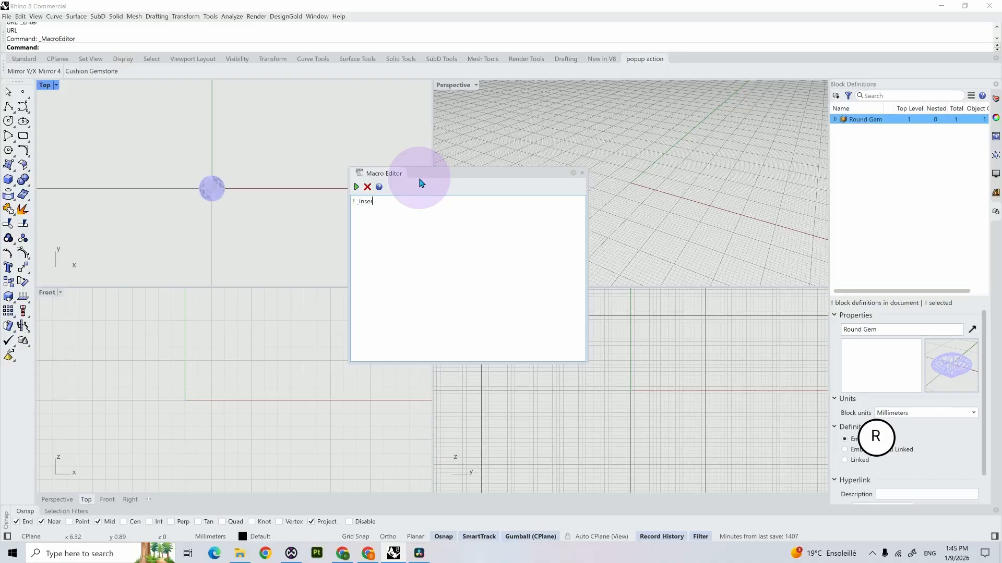
click(358, 187)
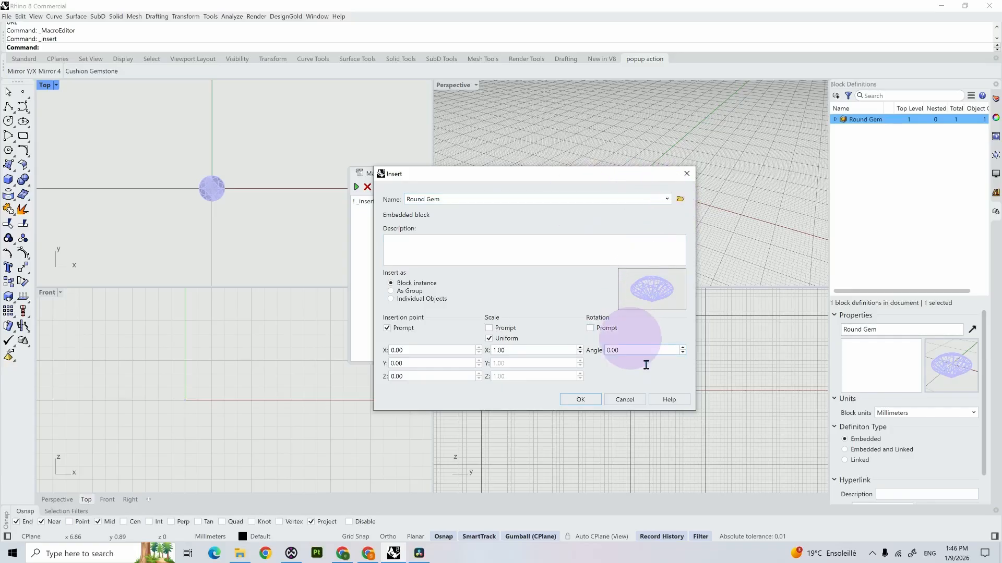
click(637, 407)
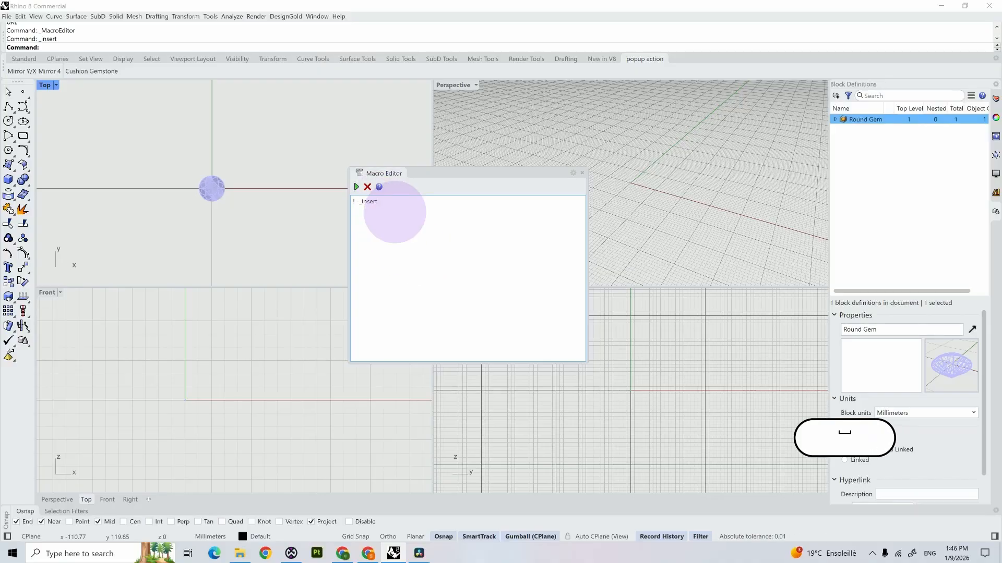
Step: Extend the macro to ! -_insert "Round Gem" so it skips the dialog and names the block, and run it
text("Round Gem)
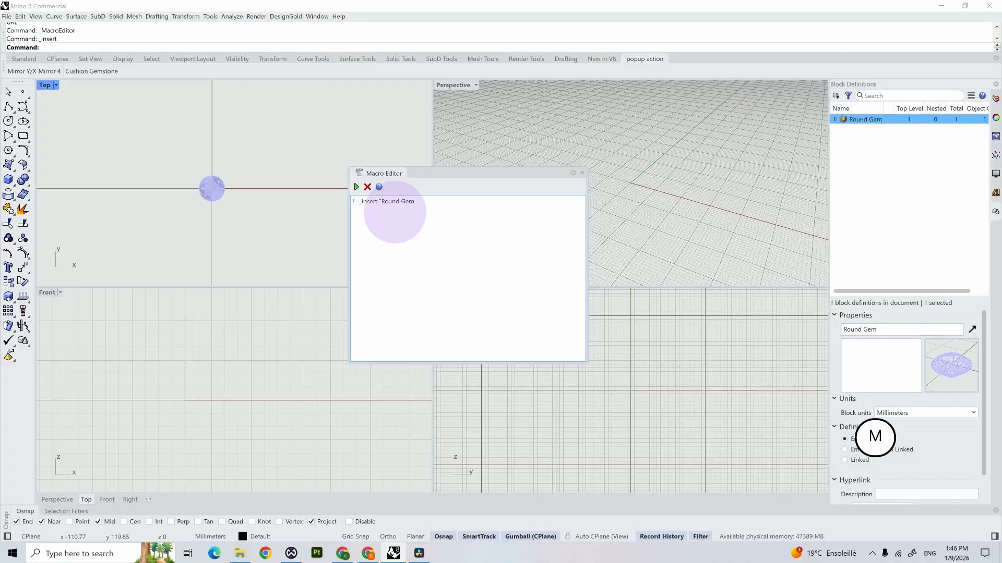
text(")
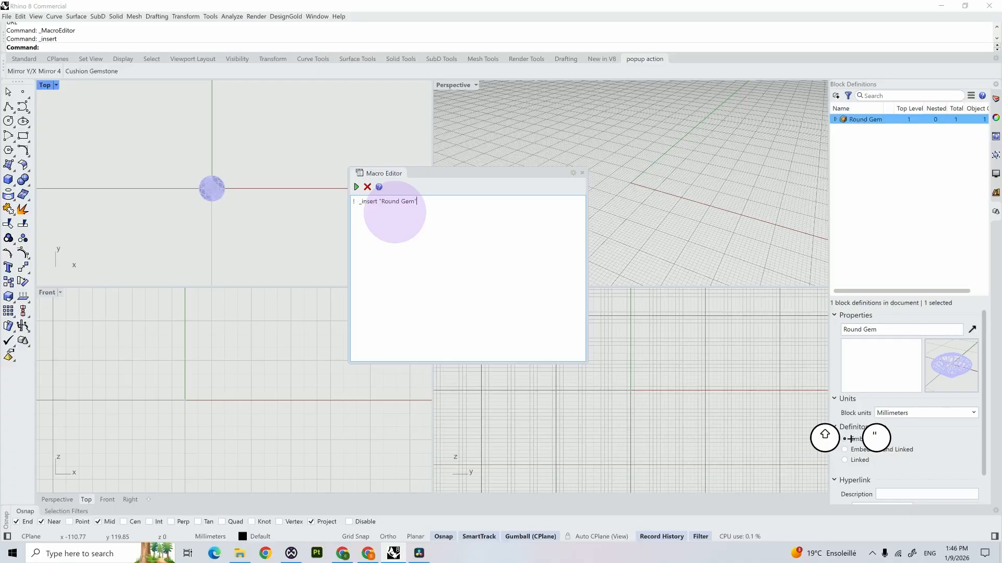
click(356, 189)
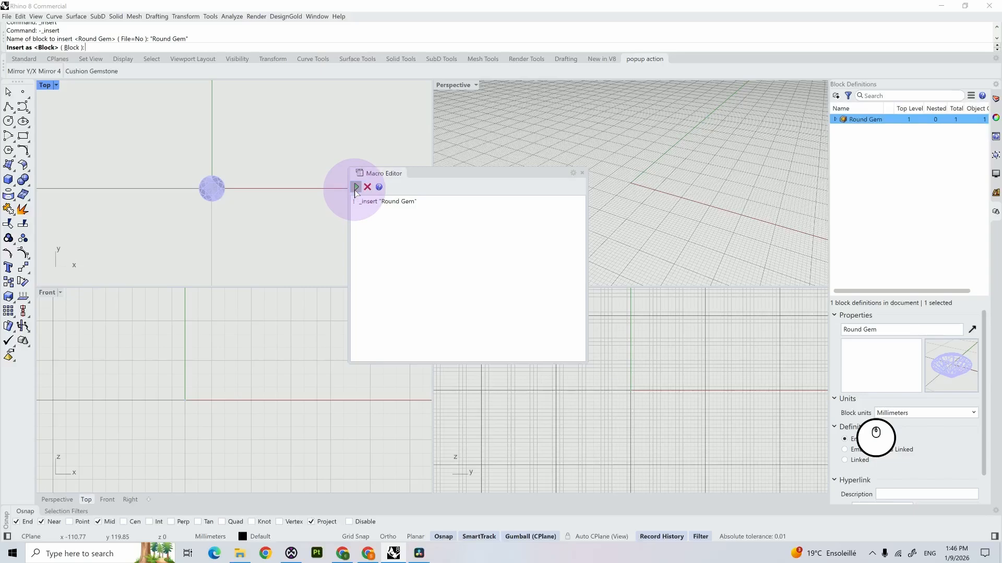
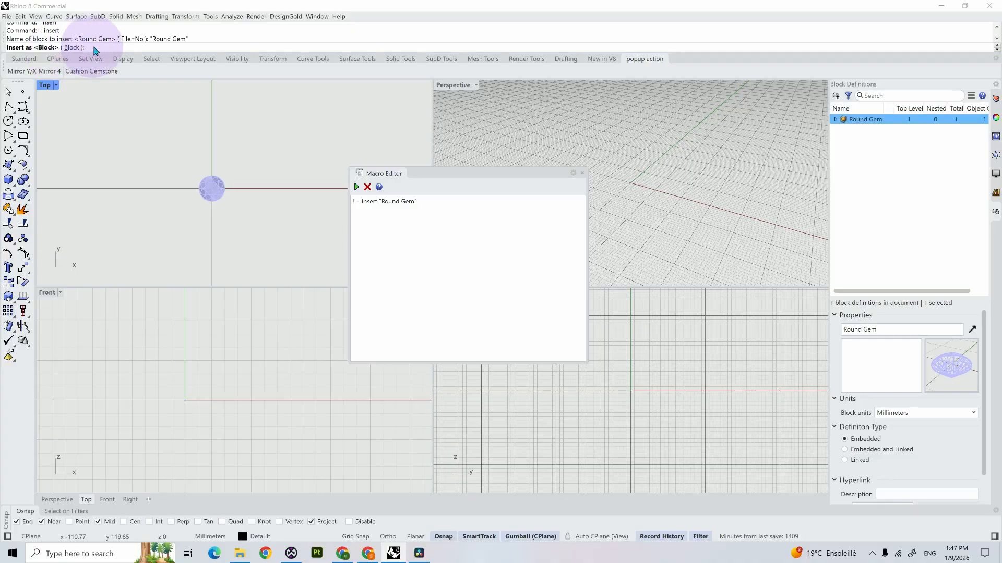
Step: Complete the Round Gem insertion as a block at 0 with default scale and rotation, and review the prompts in the command history
key(Return)
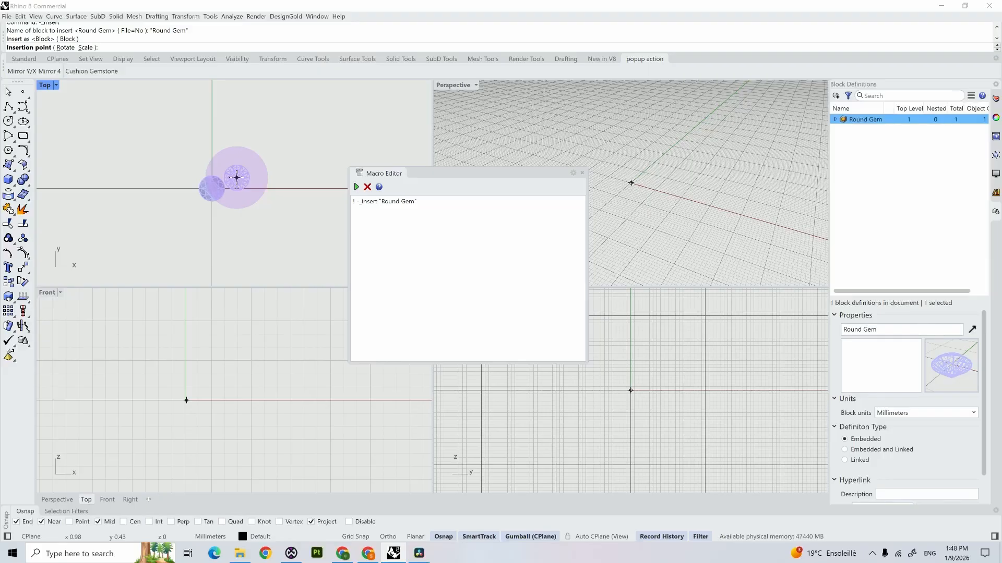
text(0)
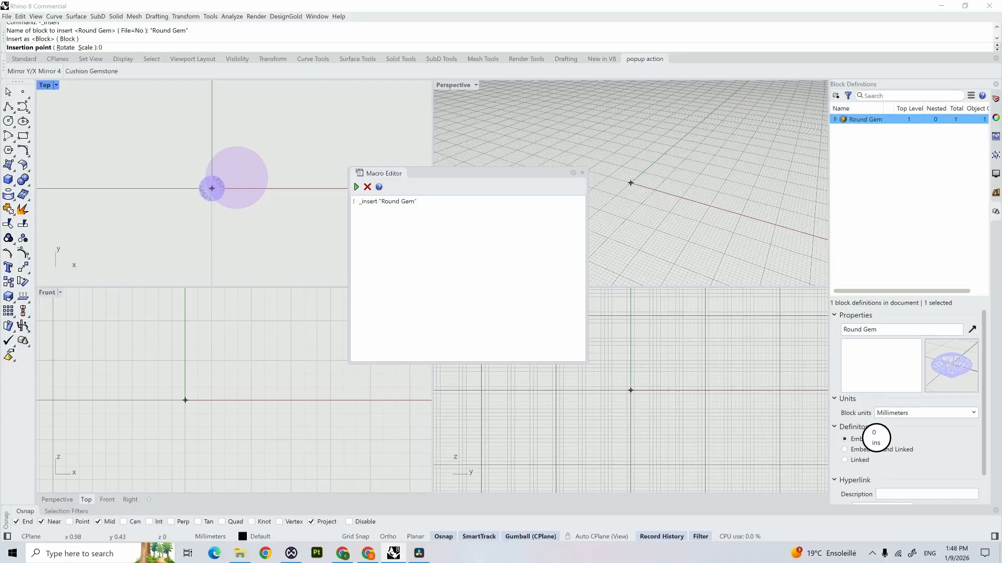
key(Return)
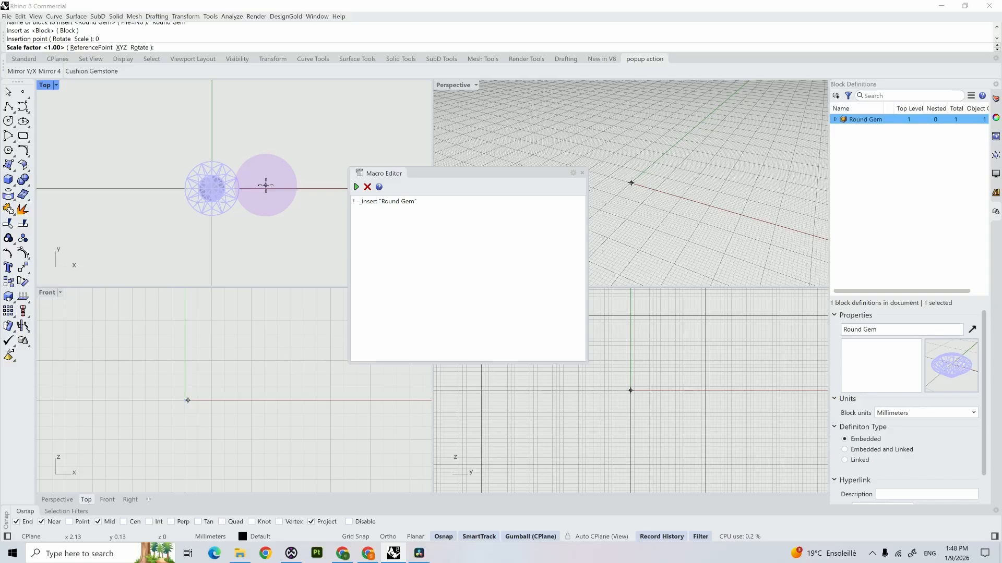
key(Return)
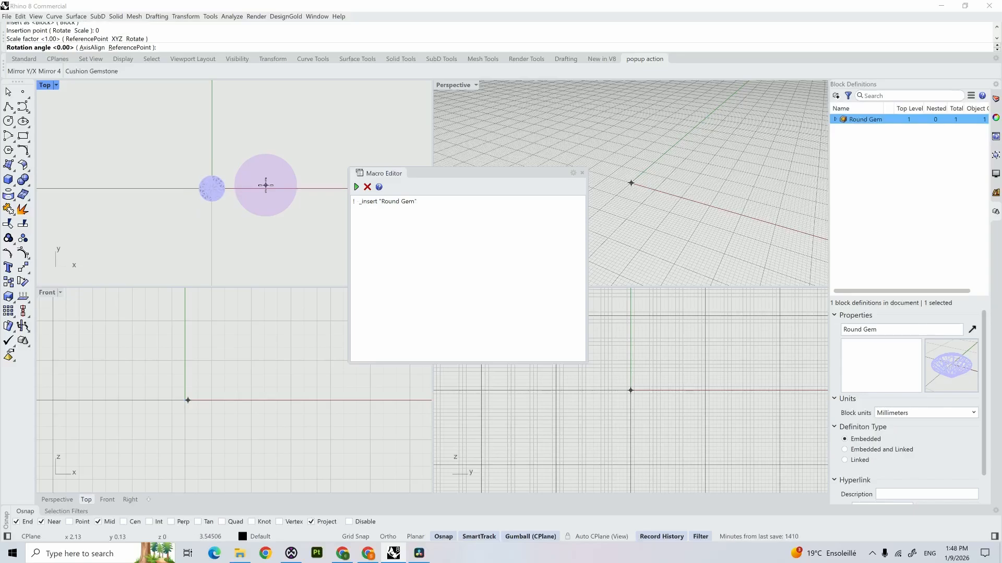
key(Return)
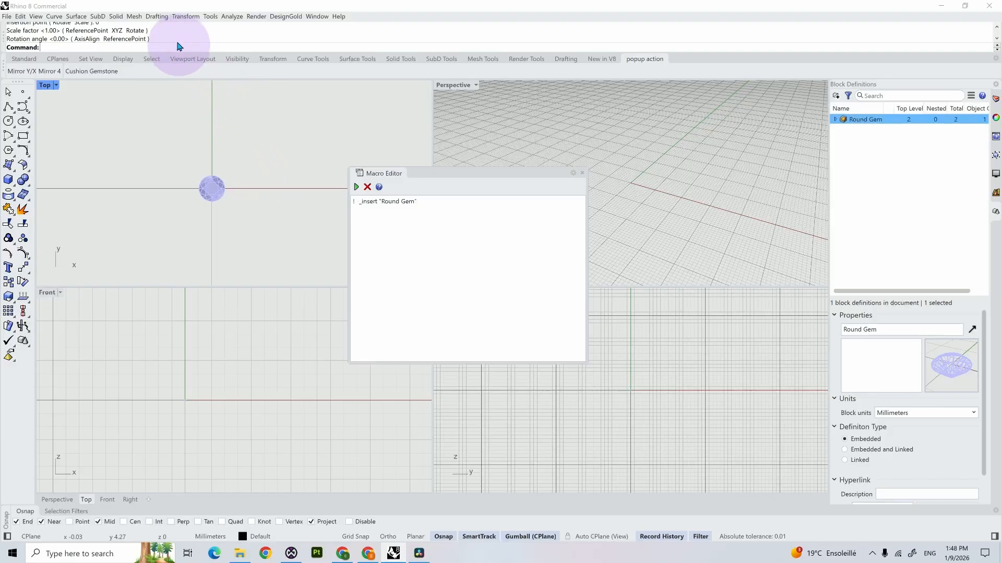
scroll(172, 36, up, 1)
scroll(174, 40, up, 1)
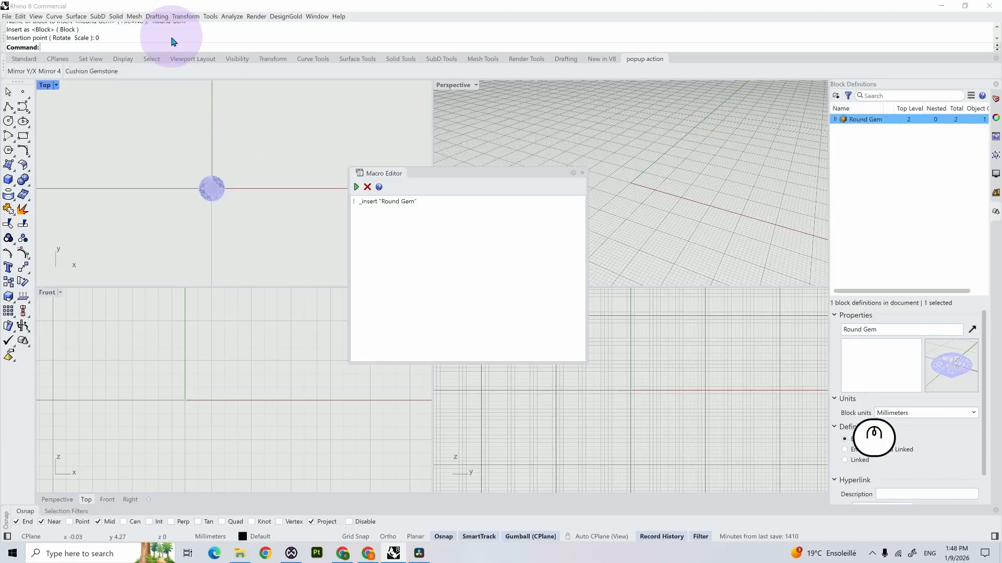
Step: Extend the macro below the insert line with the lines Enter, 0,0,0, Enter and Enter to answer the remaining prompts
click(428, 201)
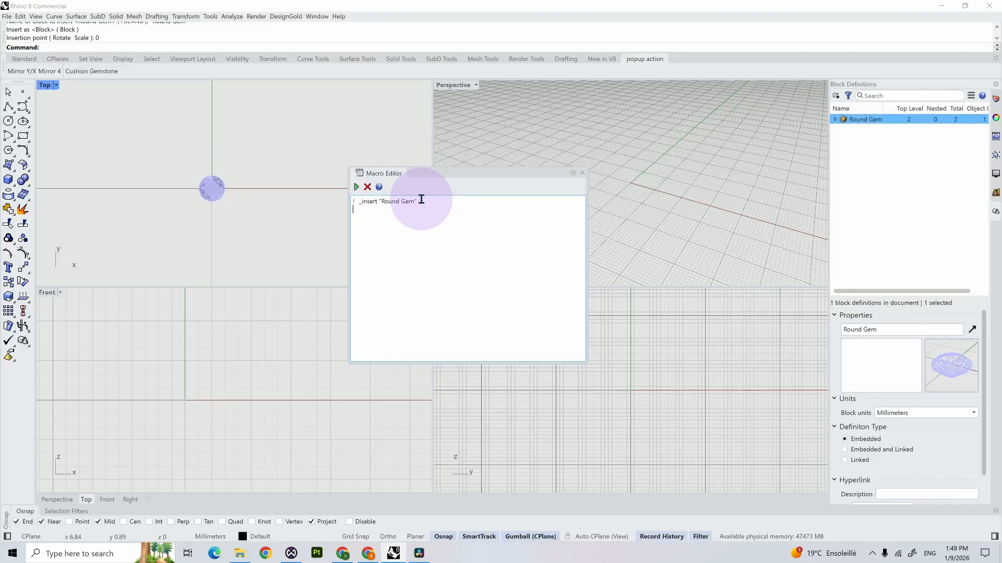
text(Enter)
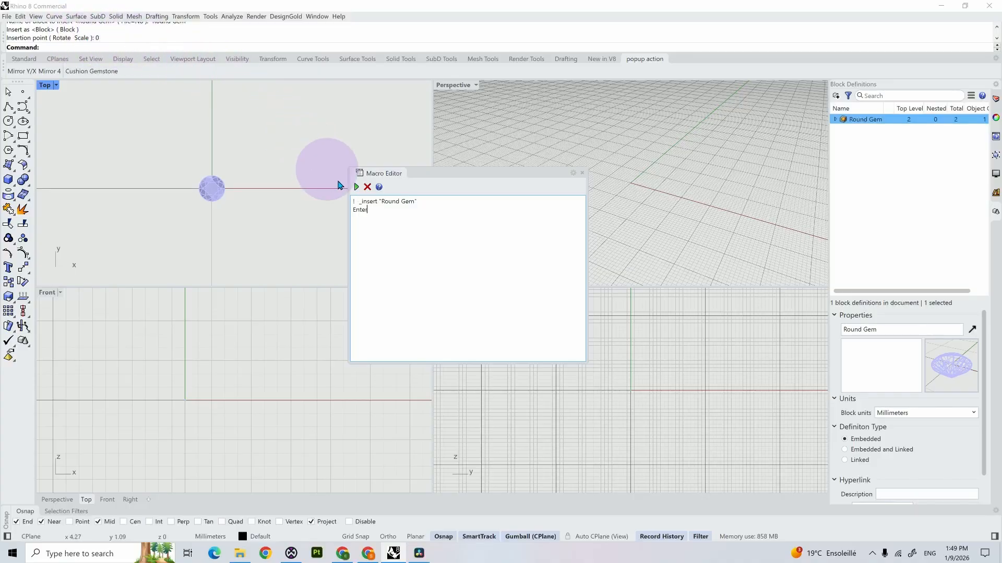
key(Return)
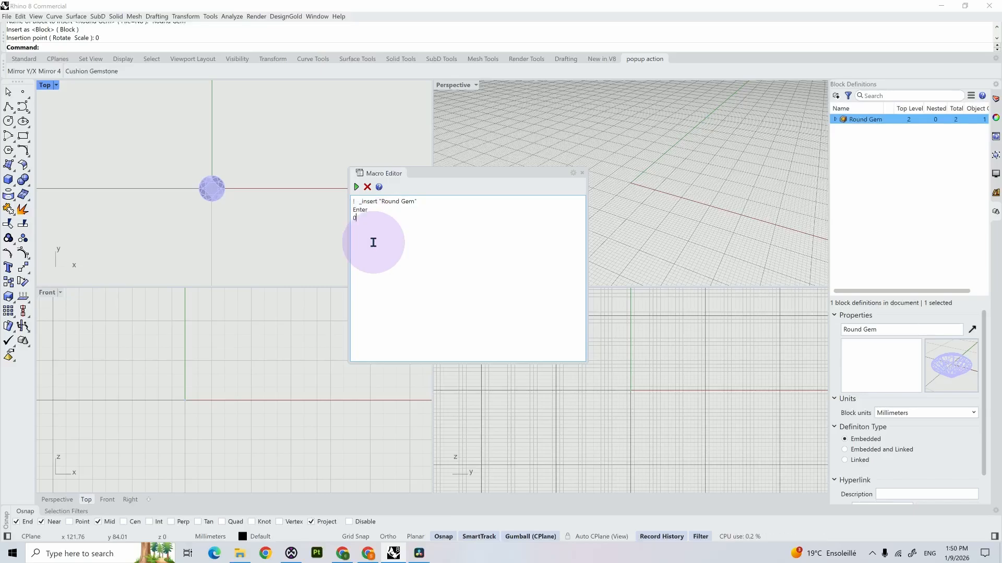
text(0,0,0)
key(Return)
text(Enter)
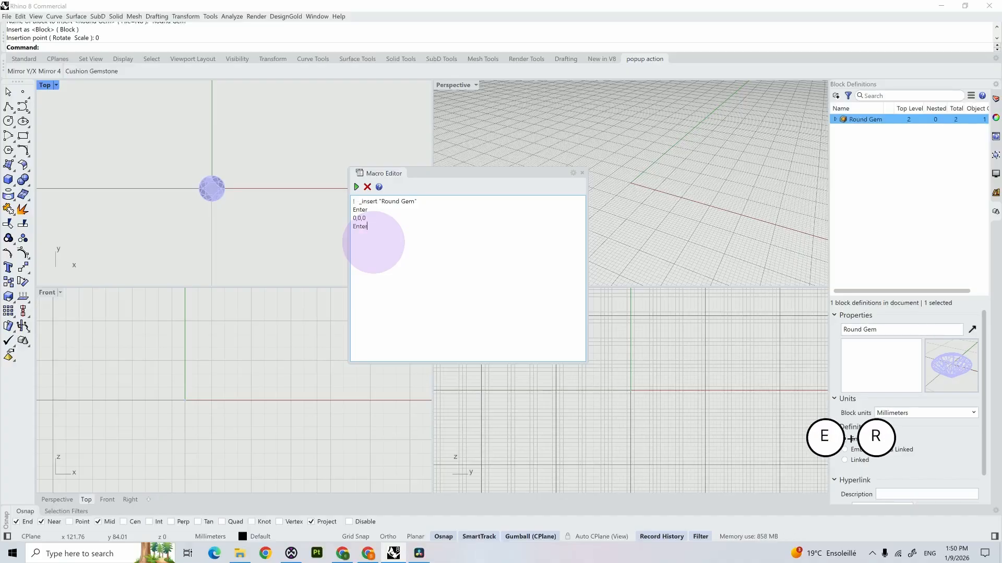
key(Return)
text(Enter)
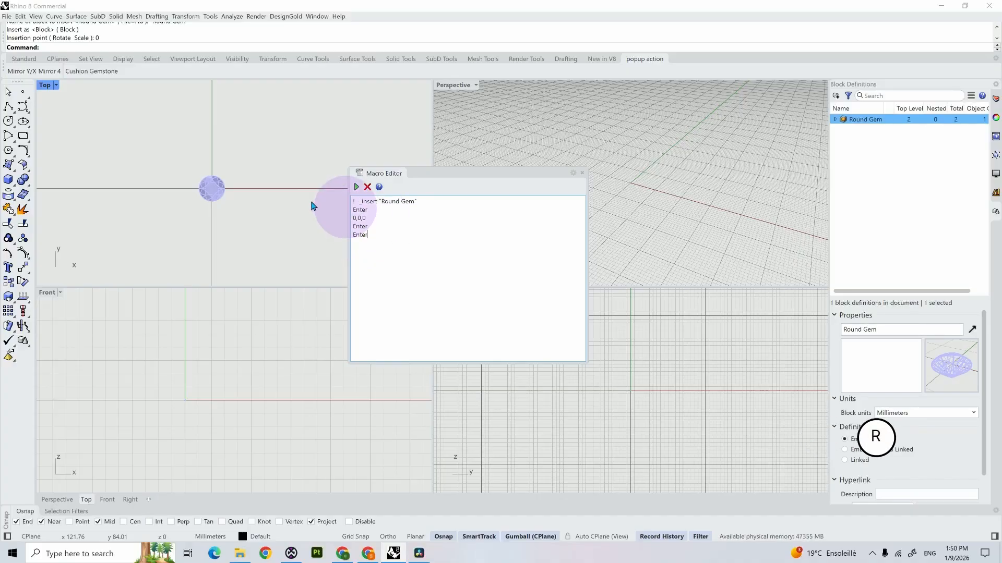
Step: Delete the existing gem at the origin and test the completed macro
click(214, 189)
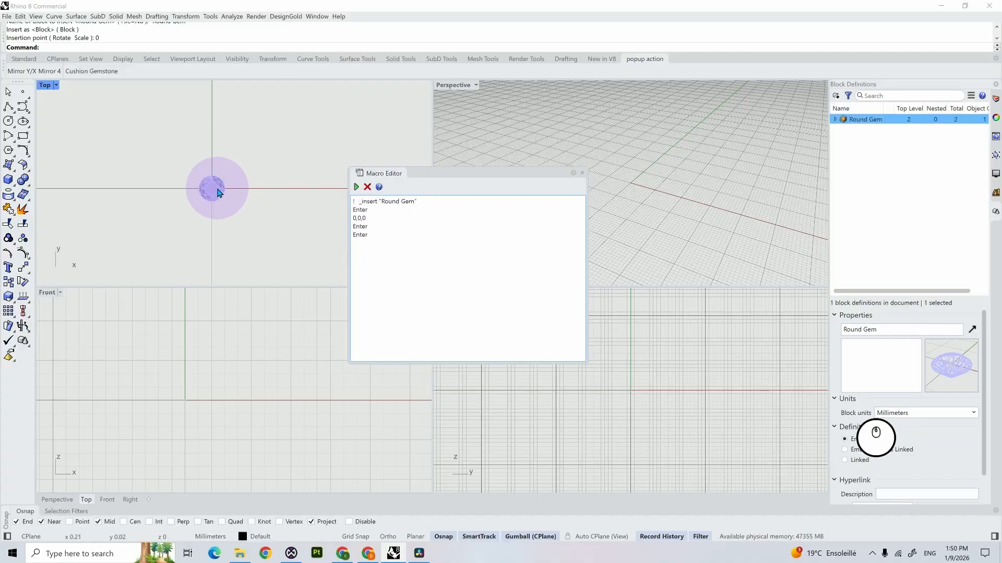
key(Delete)
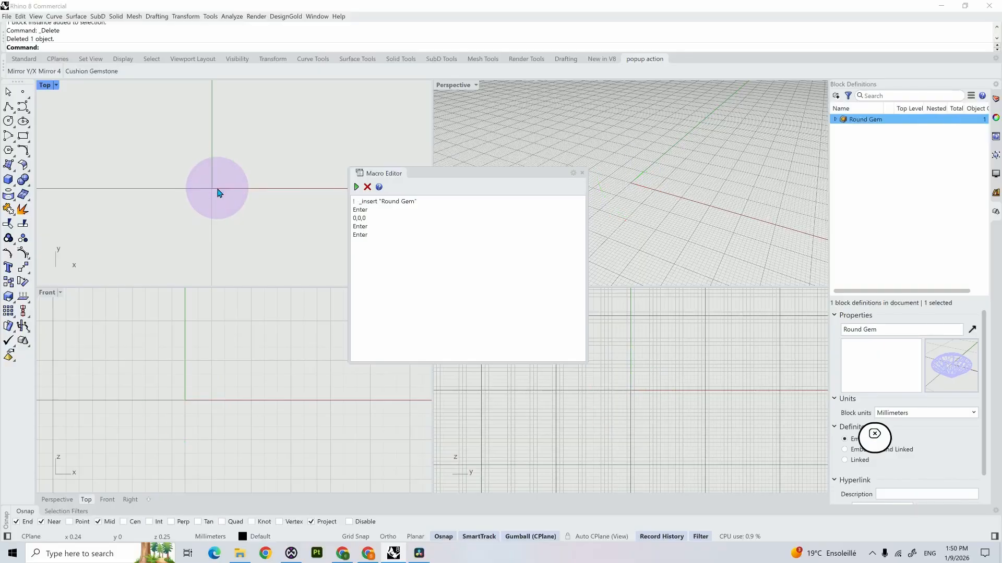
click(357, 187)
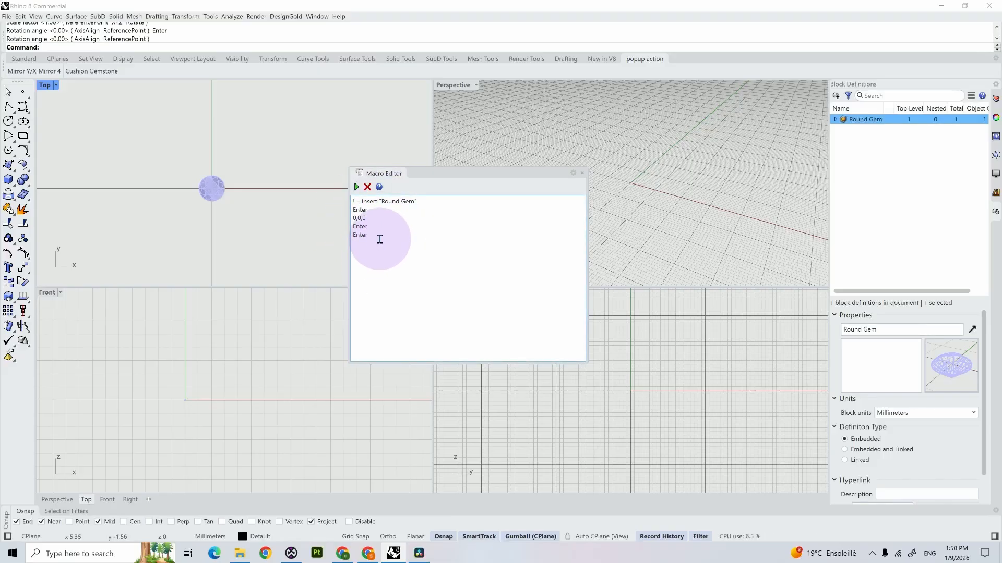
Step: Copy the whole macro and use it as the command of a new toolbar button named Round Block Instance
drag(368, 236, 340, 201)
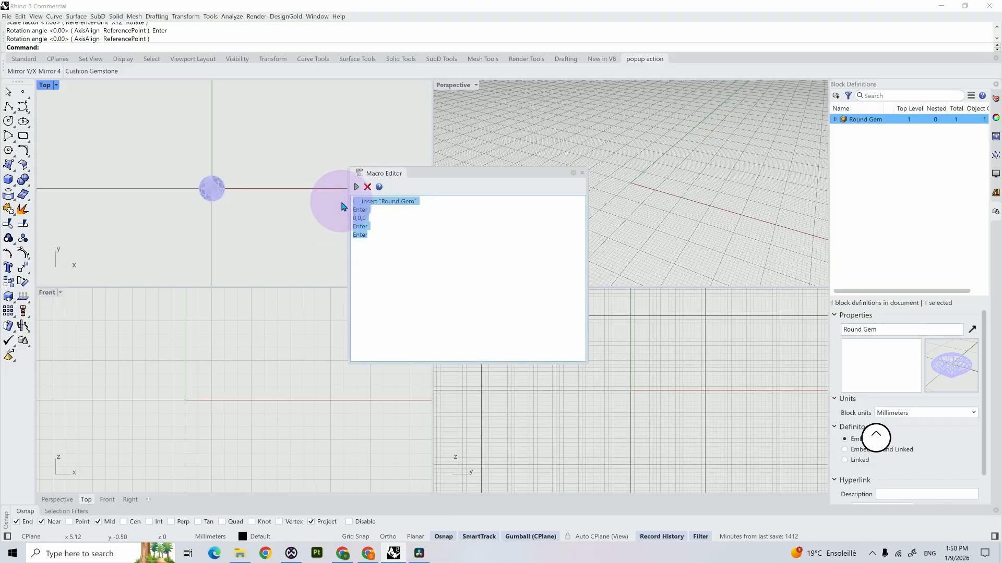
key(ctrl+c)
right_click(144, 76)
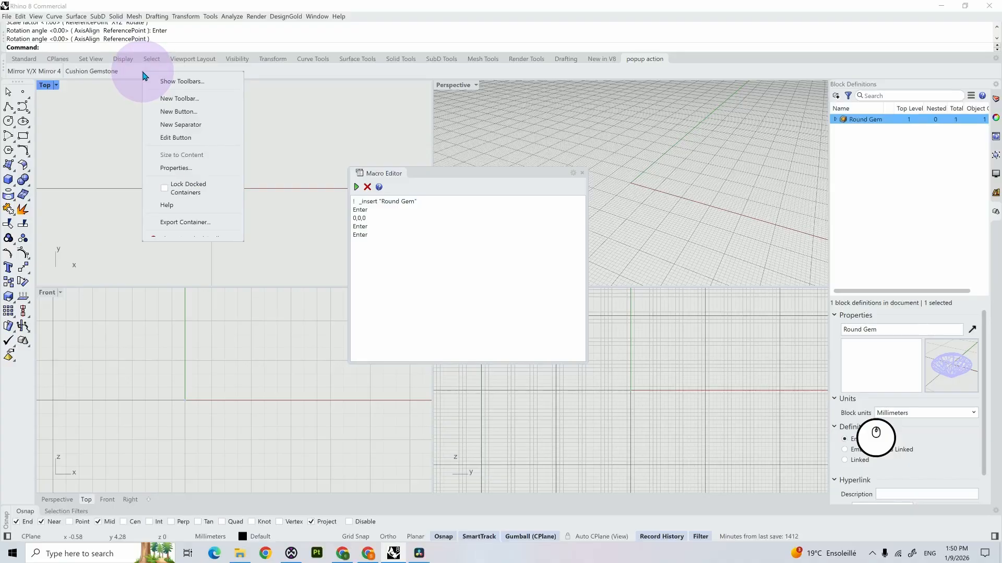
click(177, 112)
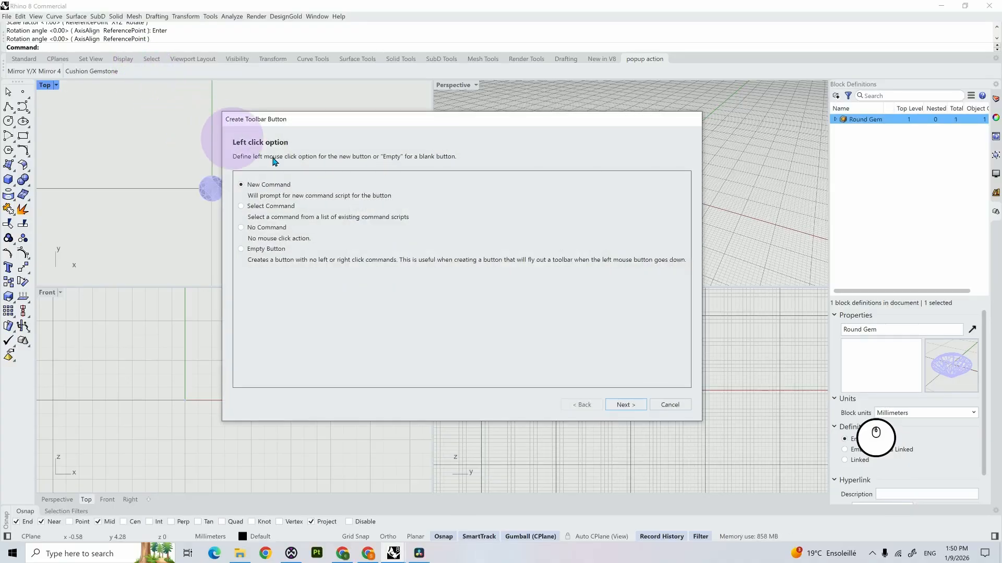
click(626, 405)
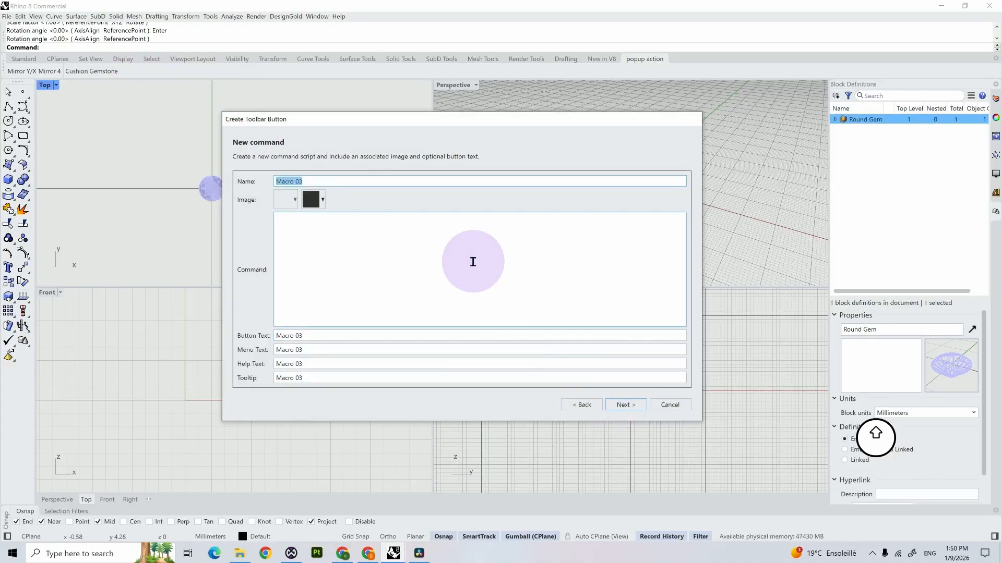
text(Round B)
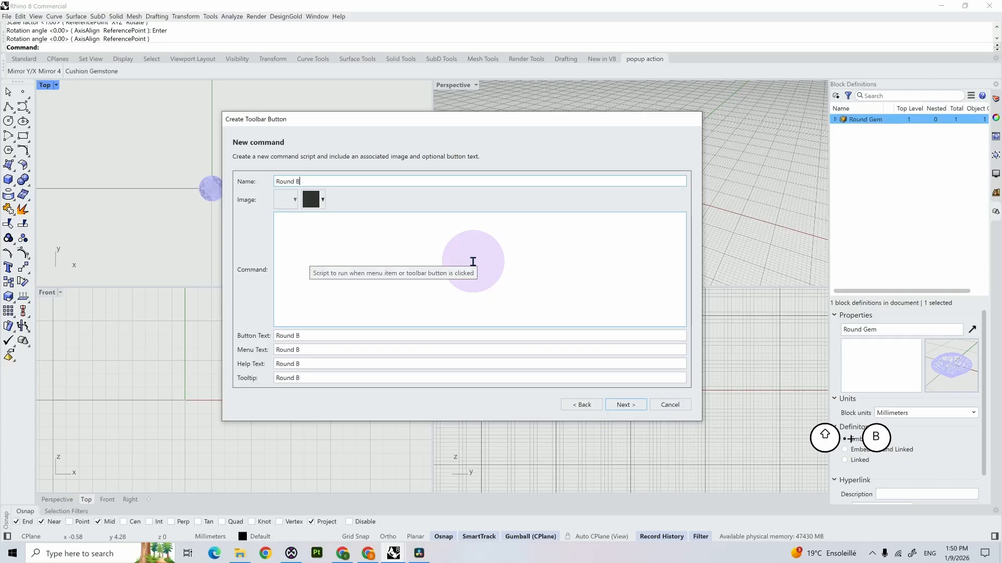
text(lock Inst)
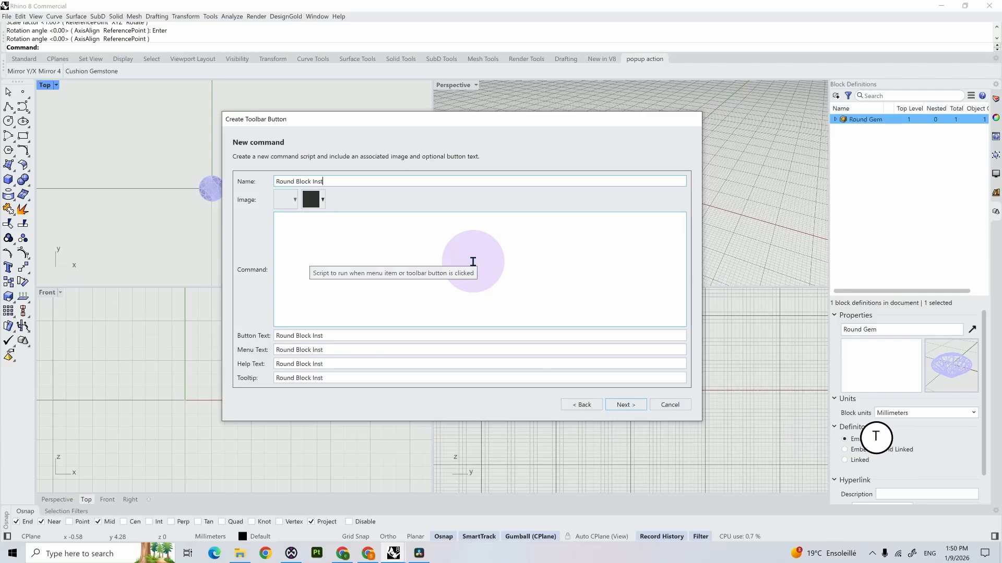
text(ance)
click(406, 242)
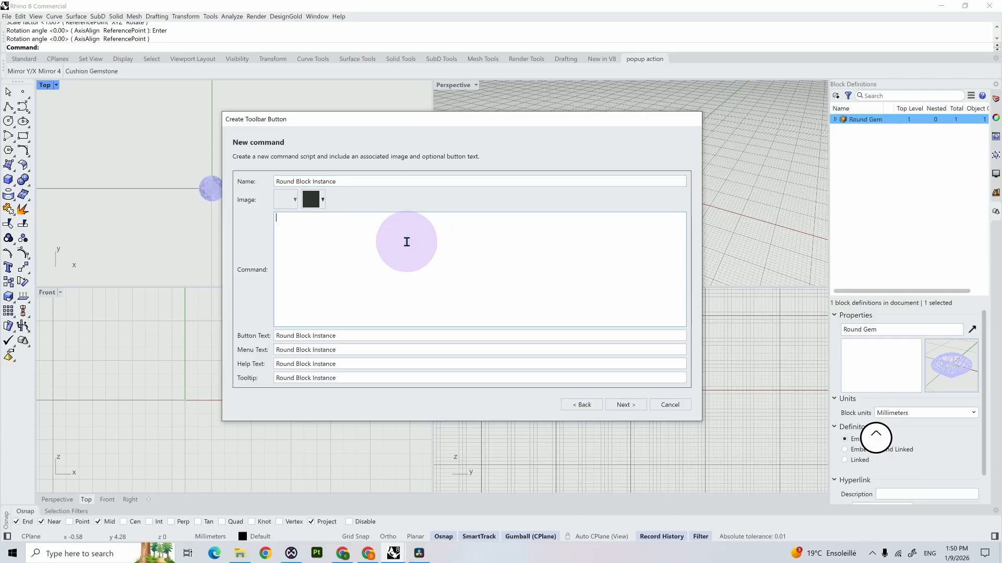
key(ctrl+v)
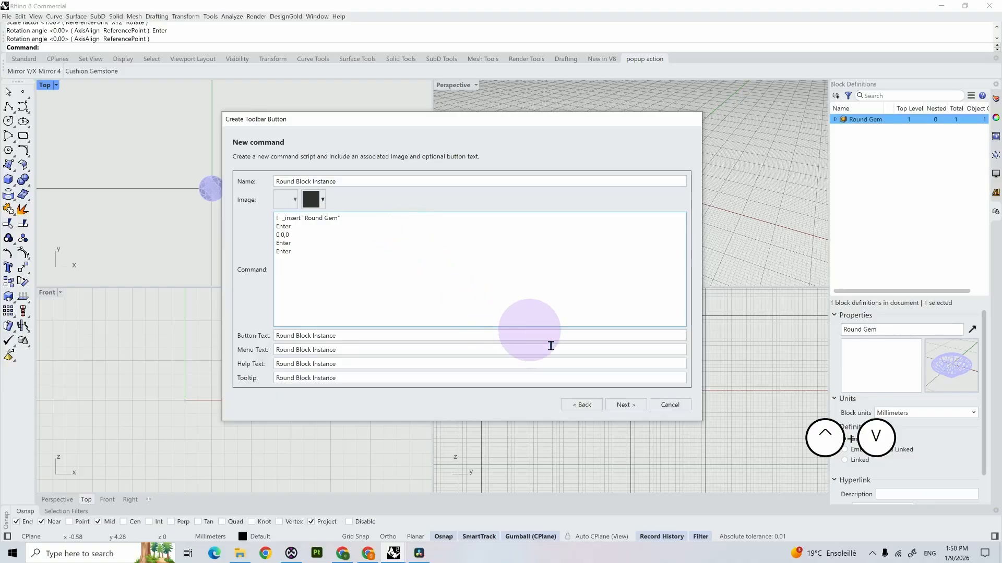
Step: Finish the Round Block Instance button with text-only appearance, run it, and select the gem at the origin
click(624, 405)
click(625, 405)
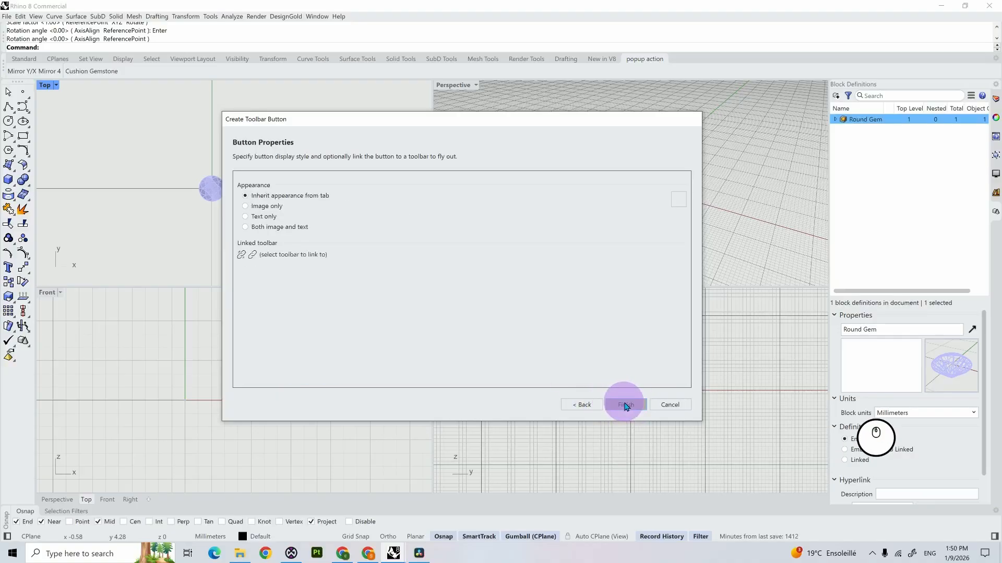
click(248, 218)
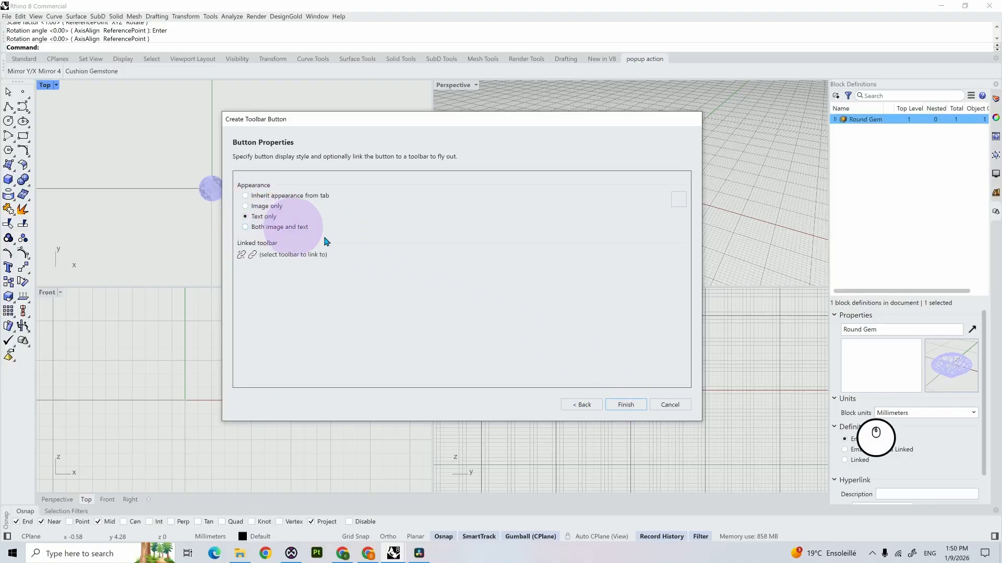
click(629, 406)
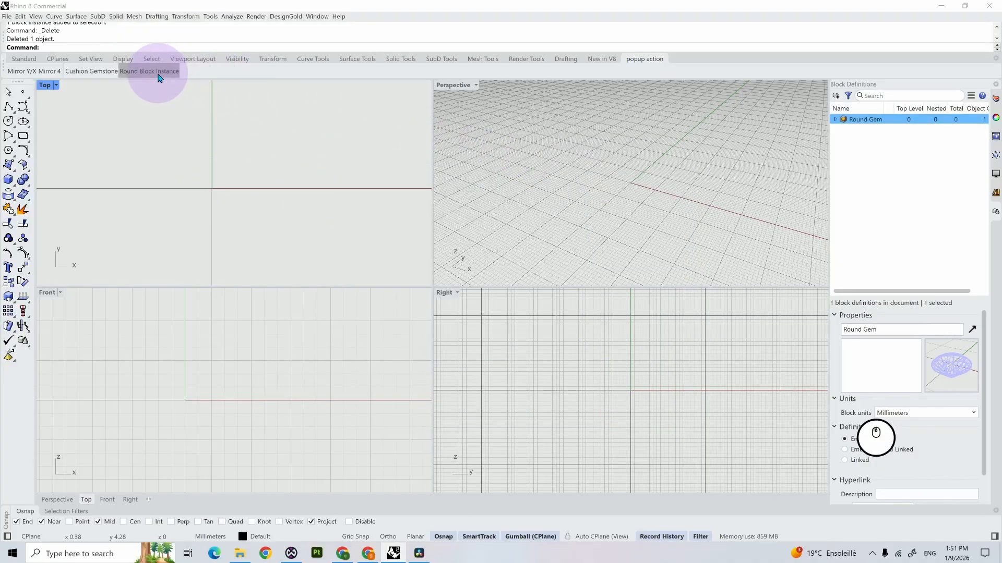
click(157, 74)
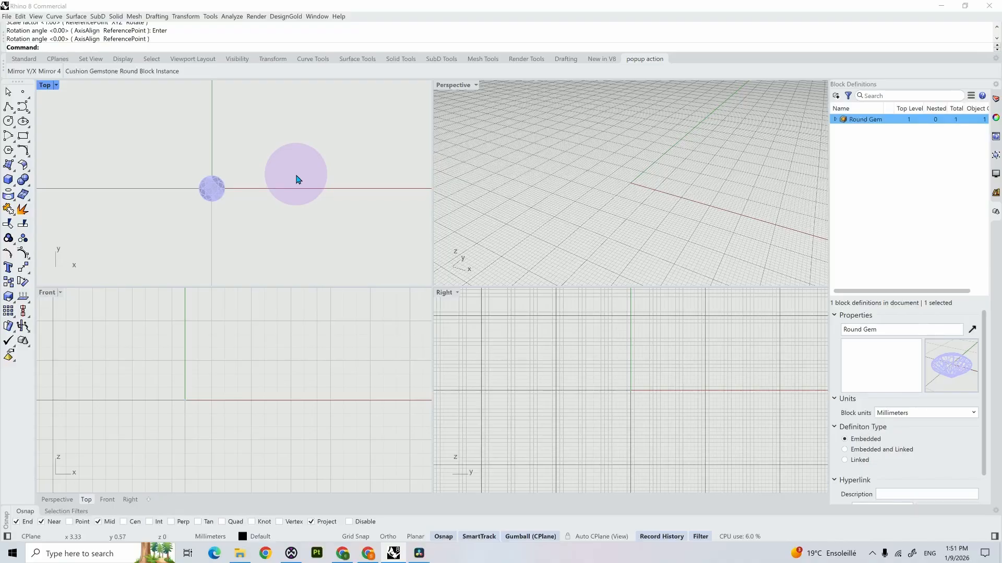
click(214, 193)
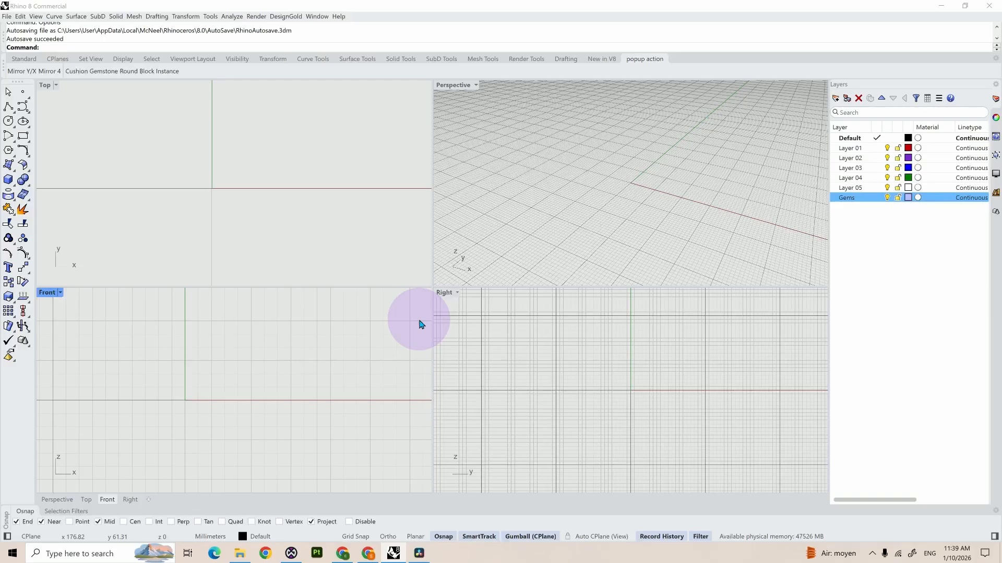
Step: Examine the keyboard shortcuts and their command macros in Rhino Options, from the Ctrl combinations to the function keys, without changing any
text(op)
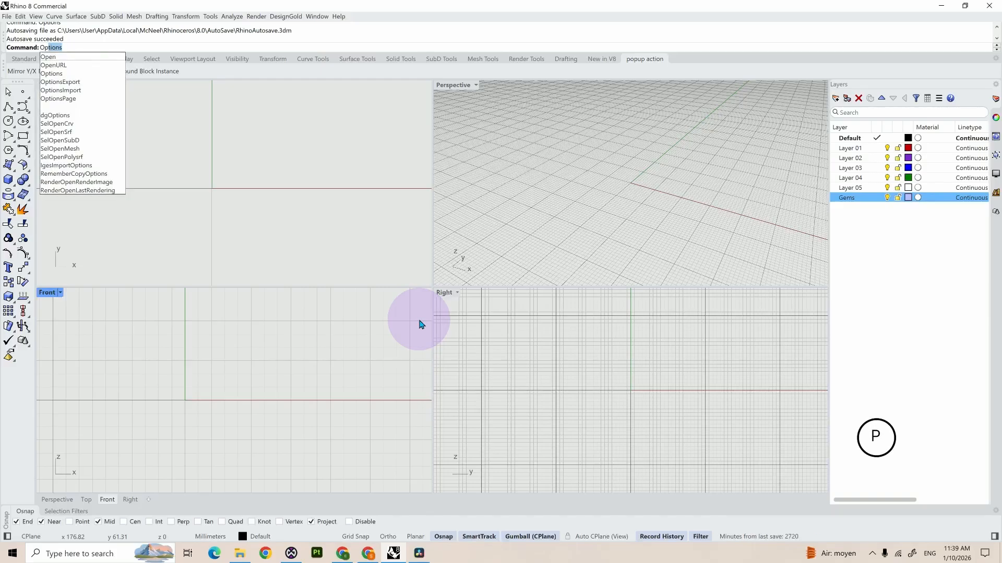
key(Return)
click(402, 268)
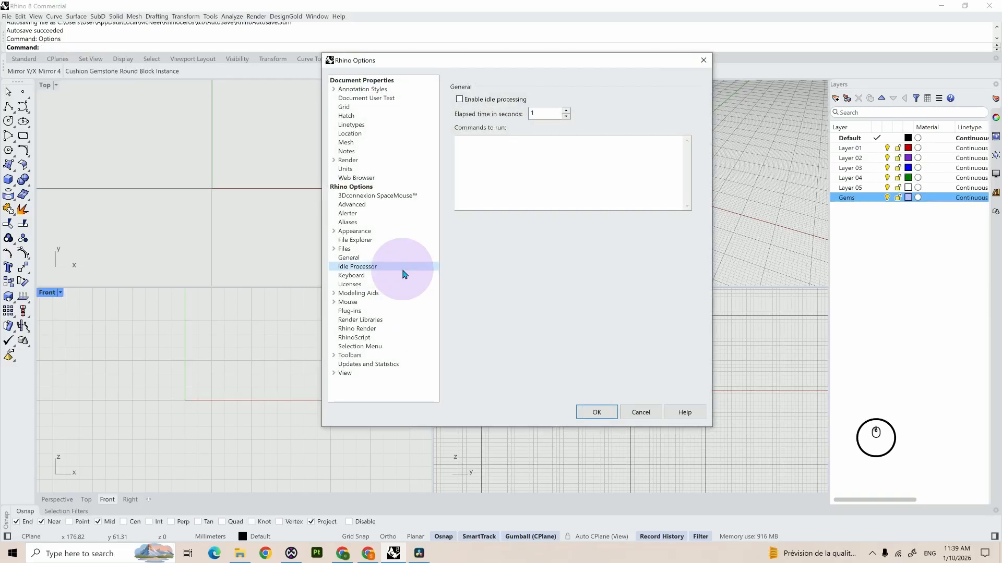
click(360, 275)
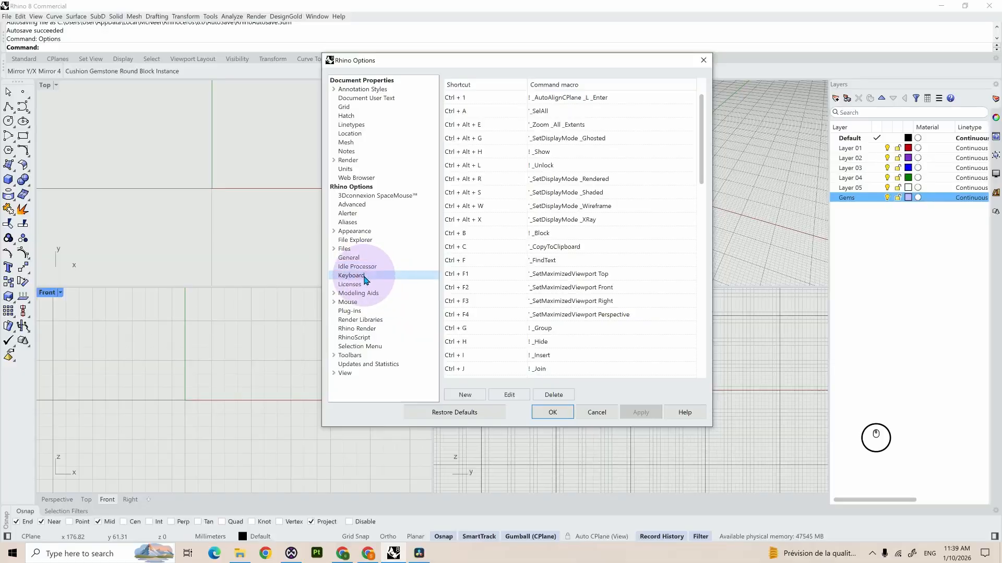
click(445, 260)
click(541, 276)
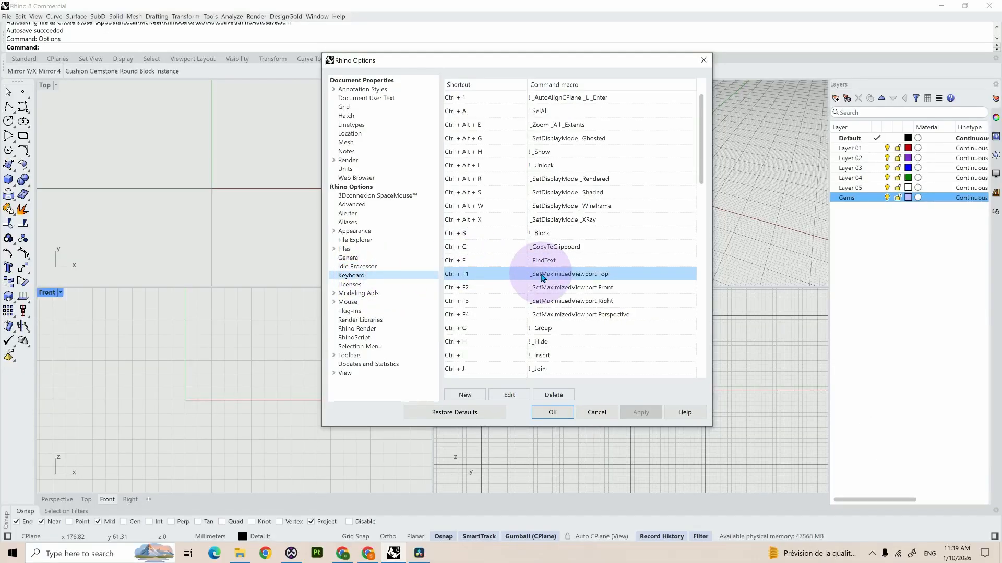
scroll(542, 278, down, 10)
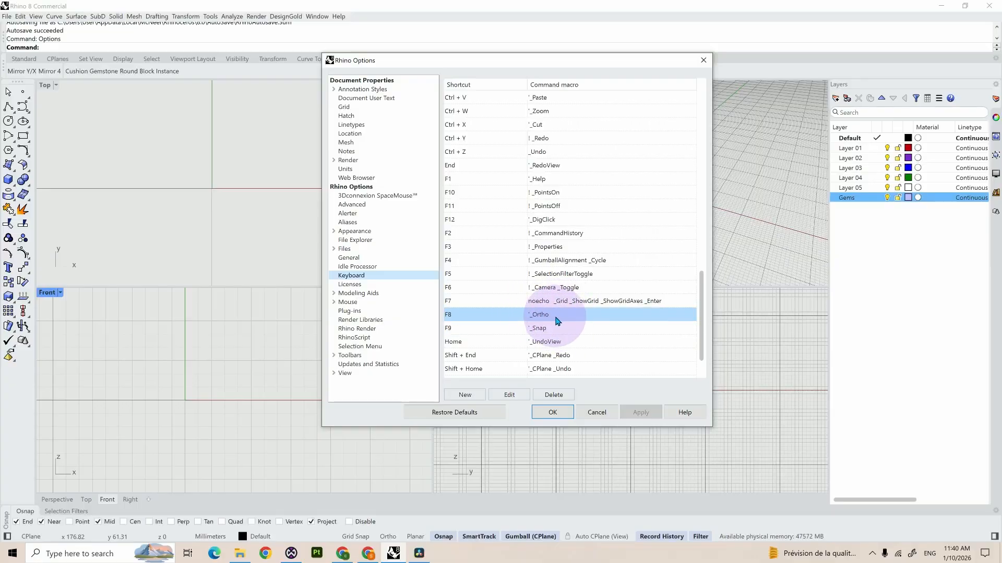
click(596, 412)
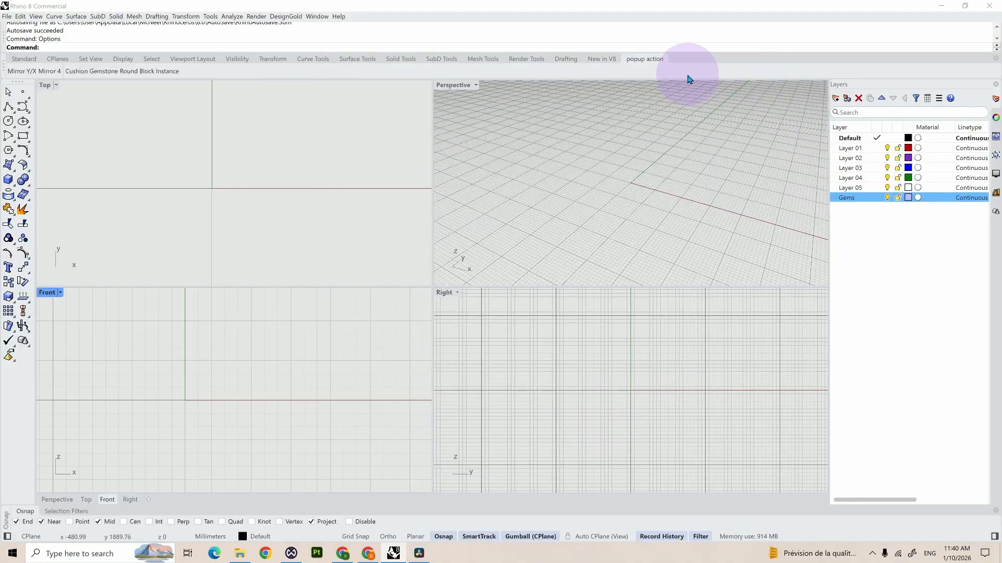
Step: Start a new toolbar in the default library and name it Gemstone Library
right_click(687, 79)
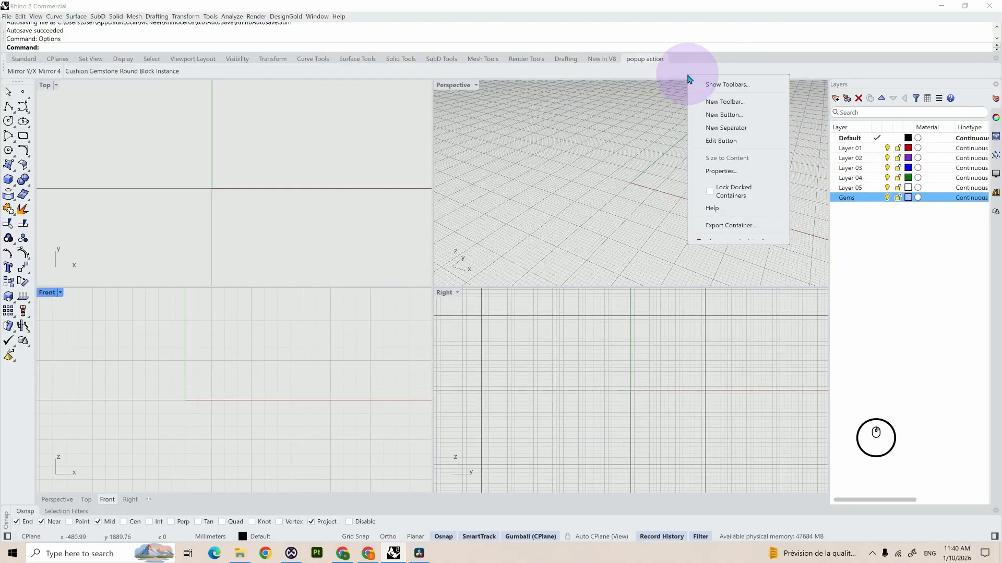
click(712, 101)
text(G)
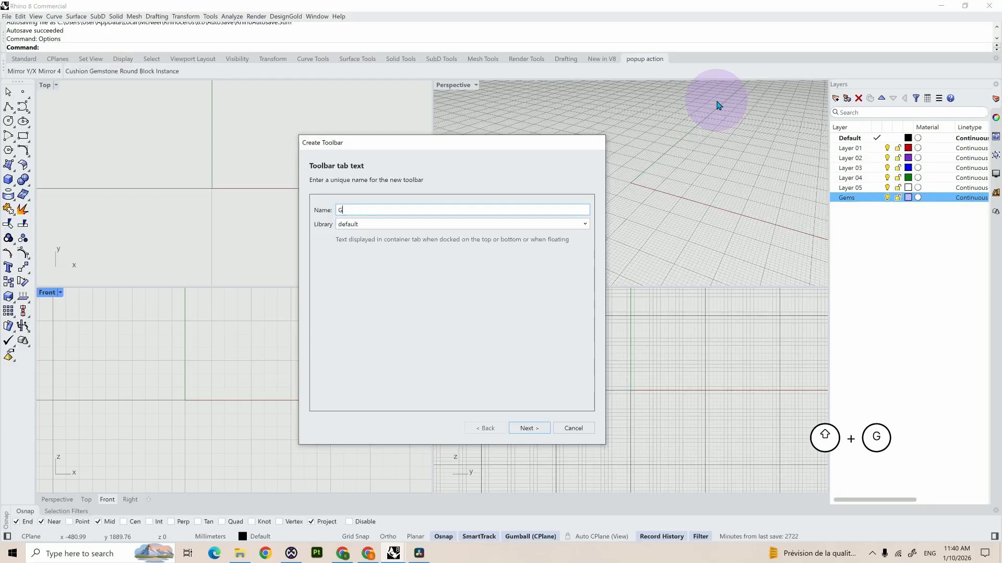
text(emstone L)
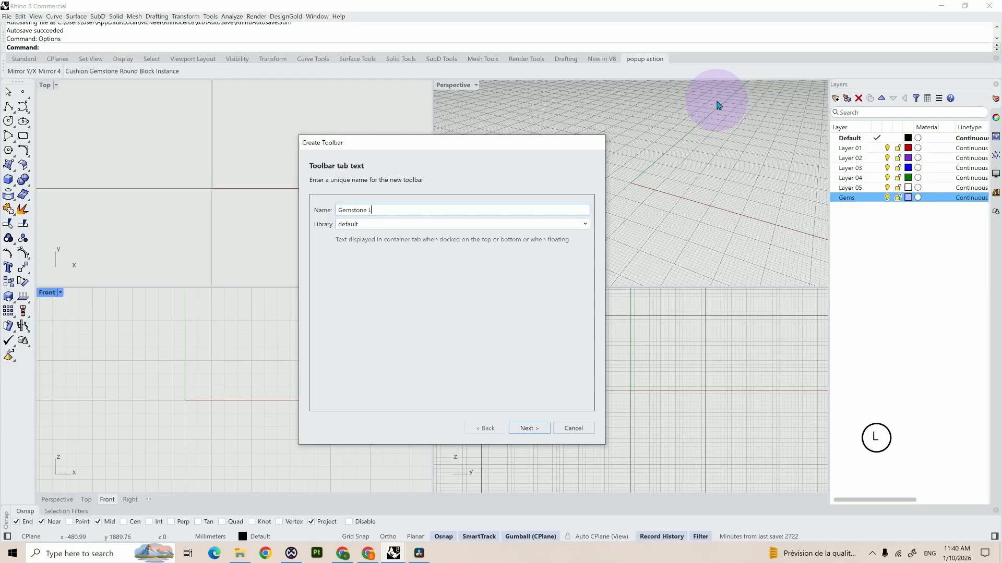
text(ibraru)
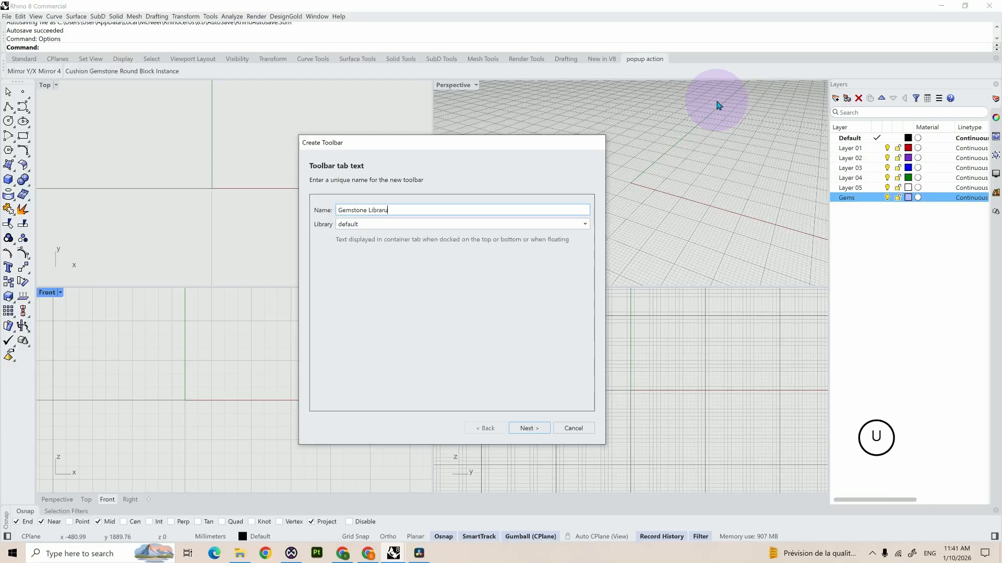
key(BackSpace)
text(y)
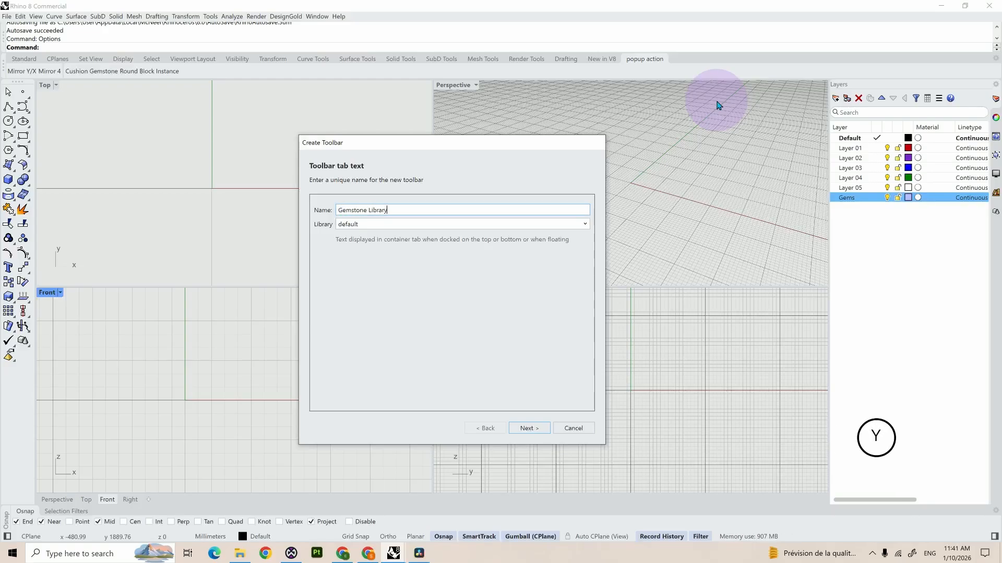
Step: Add the Add a mesh face command to the Gemstone Library toolbar and finish it with both image and text button appearance
click(526, 435)
click(367, 377)
click(462, 308)
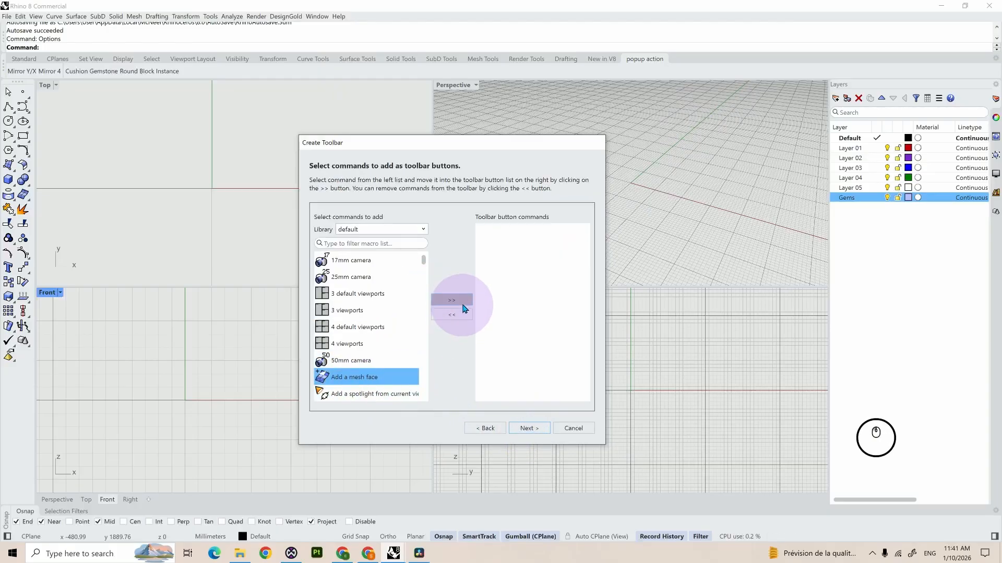
click(534, 430)
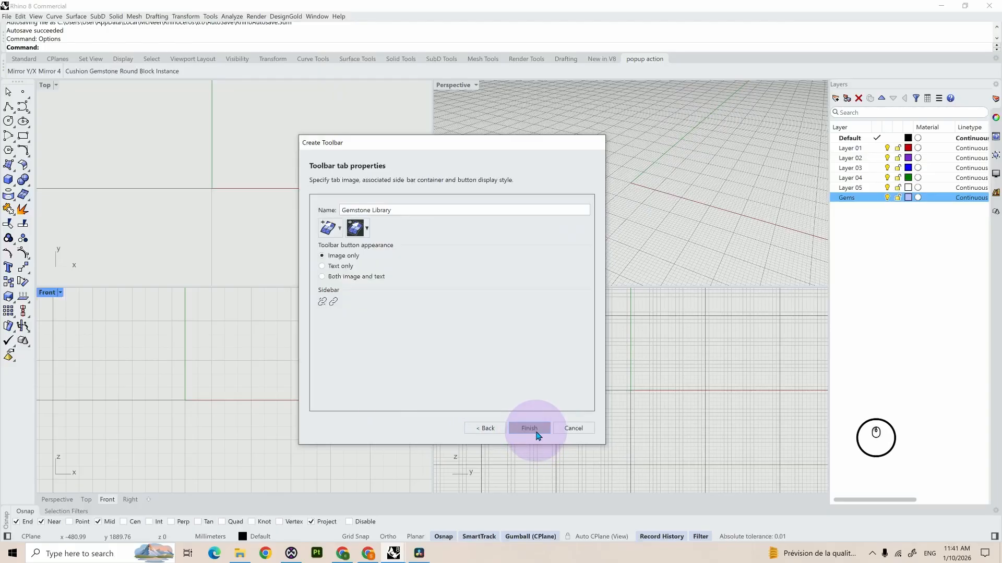
click(360, 277)
click(528, 429)
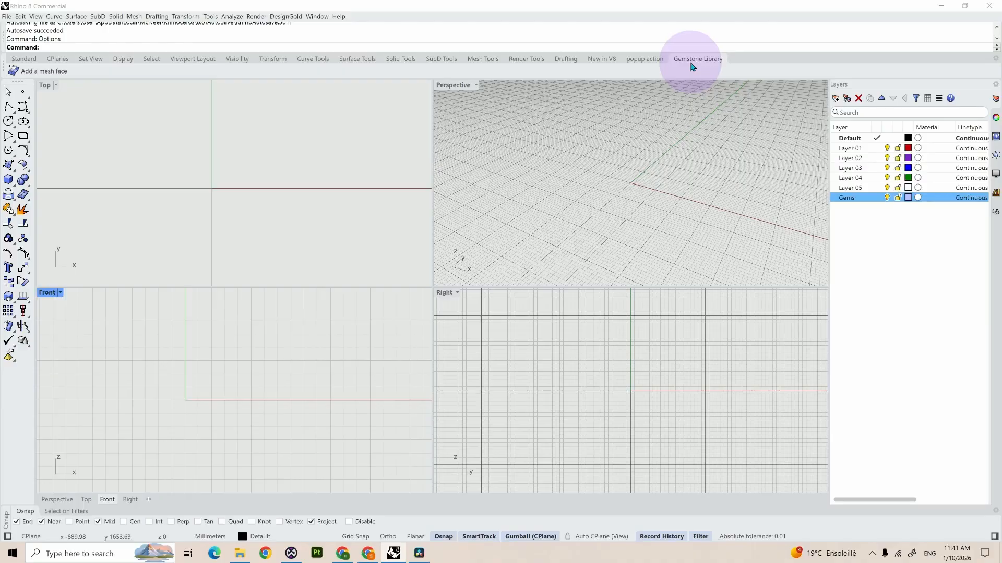
Step: In the Rhino keyboard options, set the F8 command macro to ! _PopupToolbar "Gemstone Library" and apply it
text(Option)
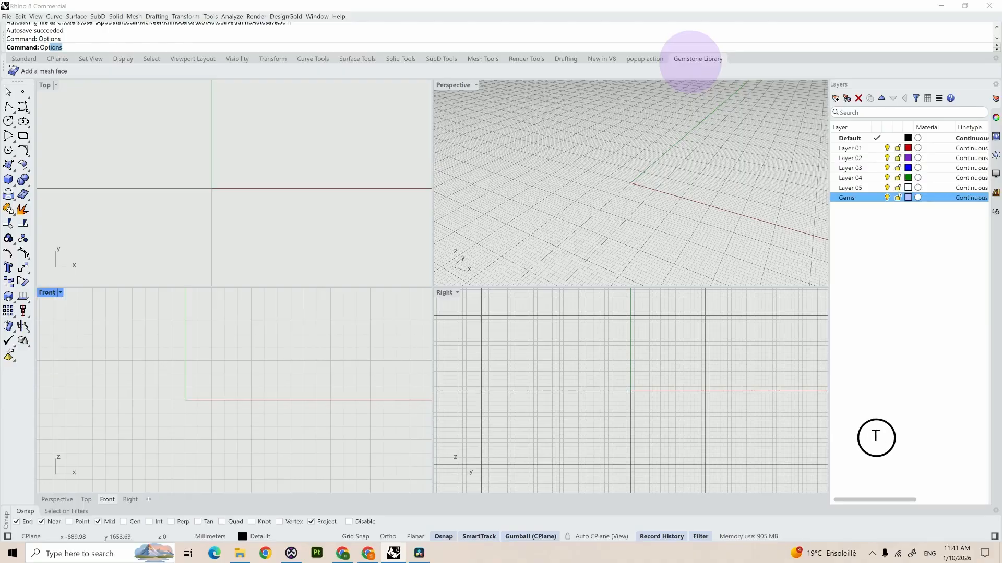
text(s)
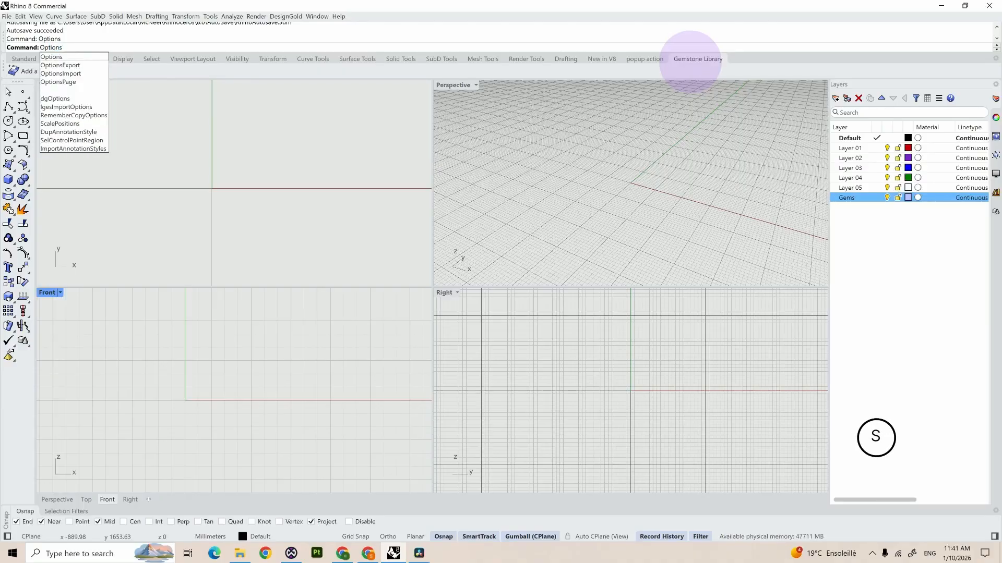
key(Return)
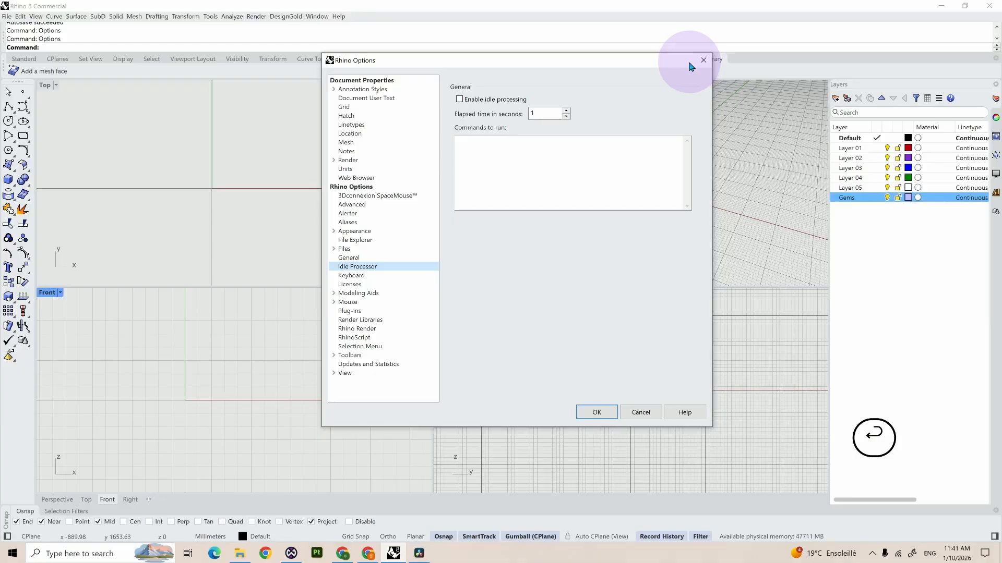
click(380, 276)
click(500, 264)
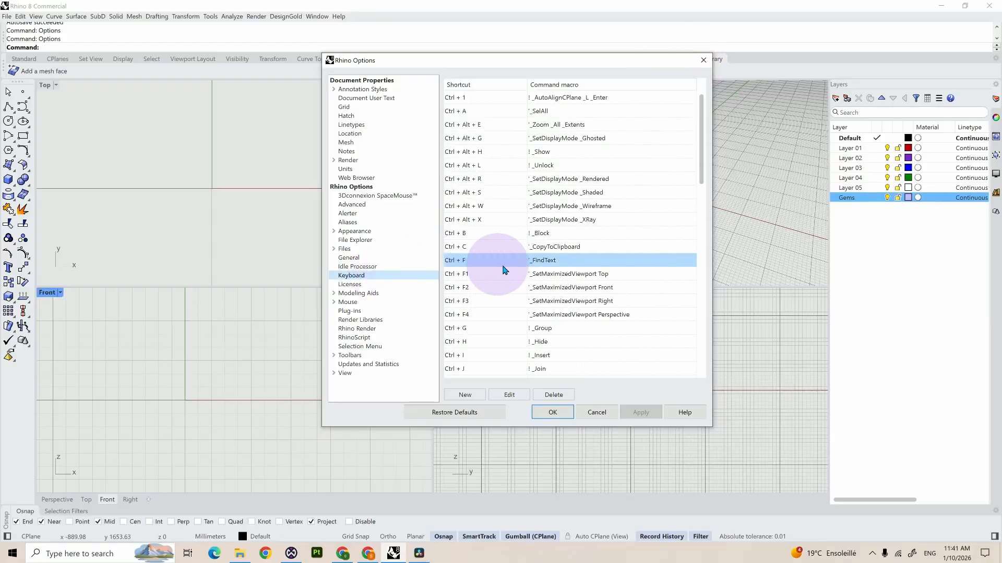
scroll(504, 268, down, 13)
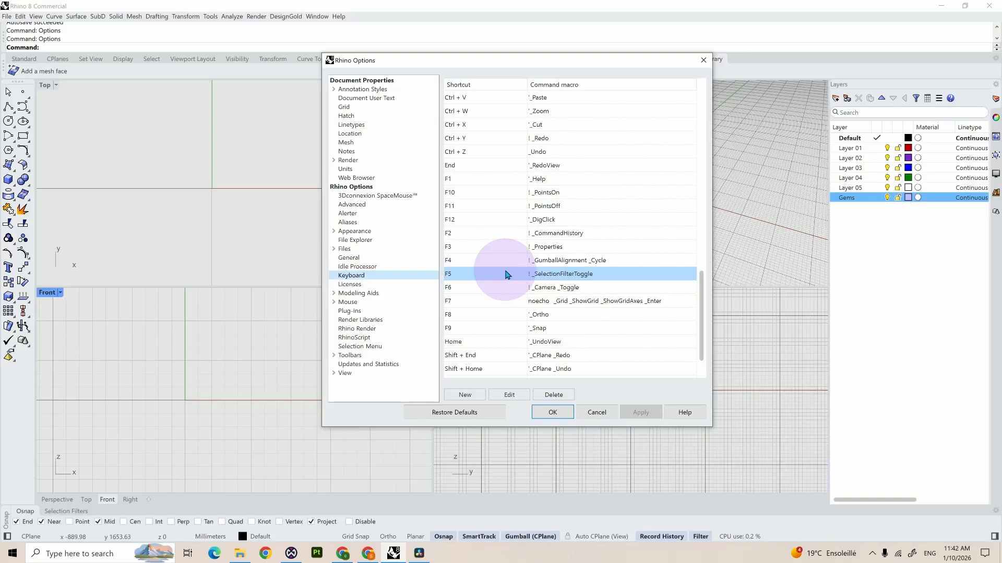
double_click(557, 317)
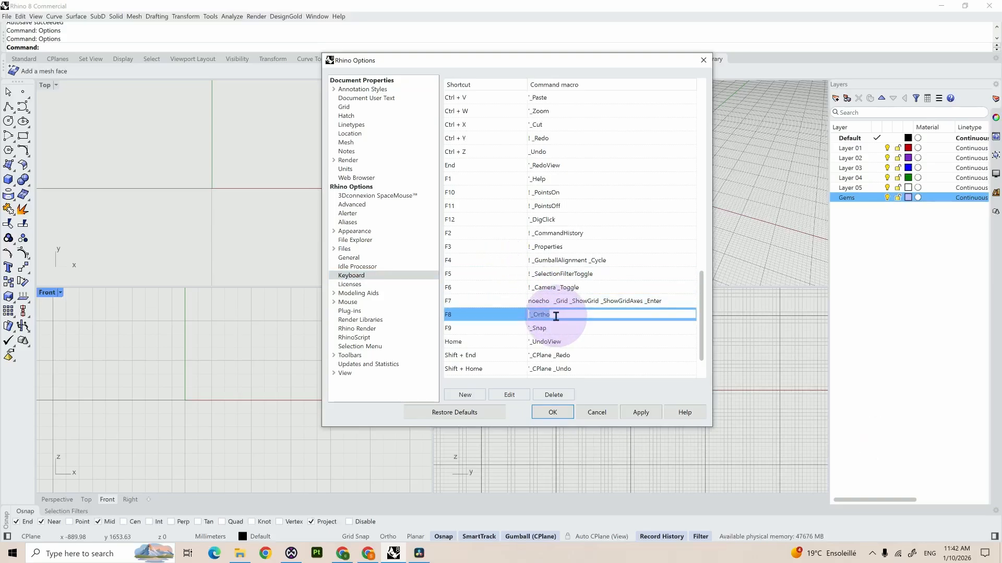
text(!)
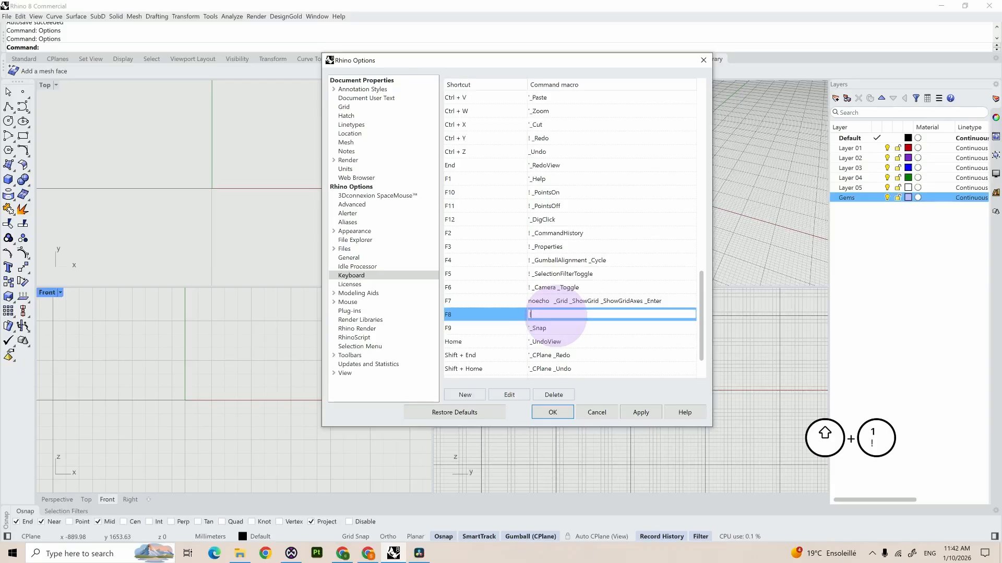
text( _)
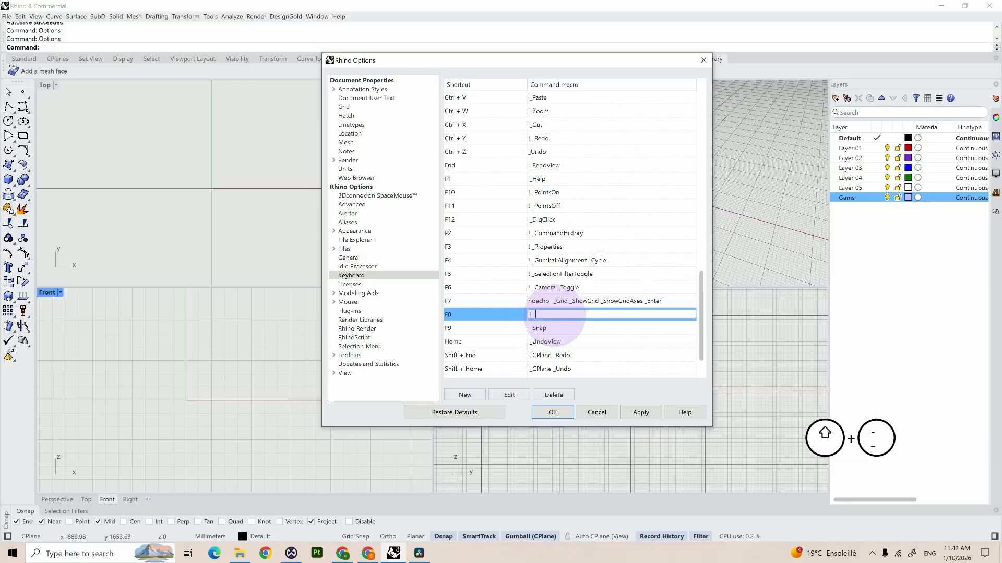
text(Pop)
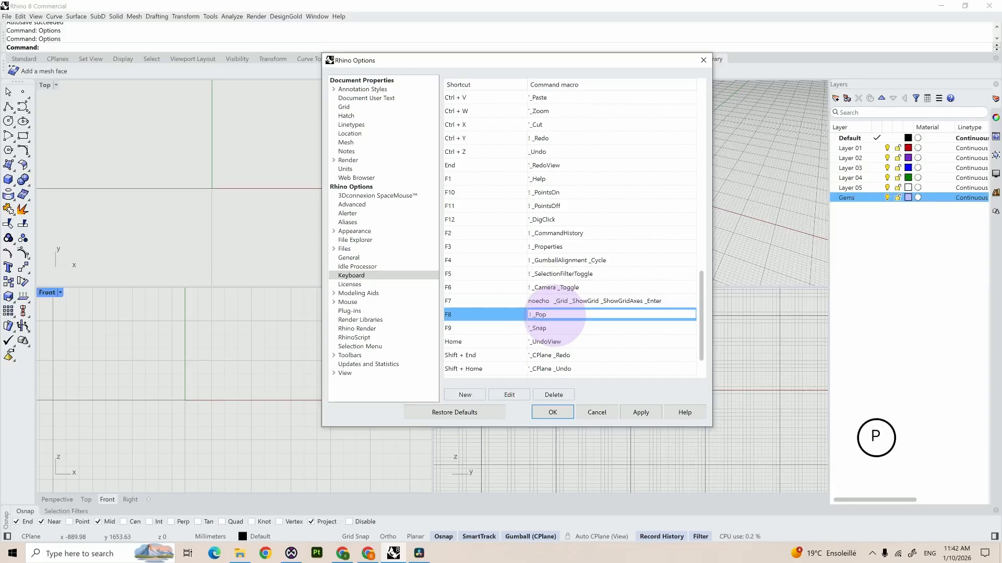
text(upTool)
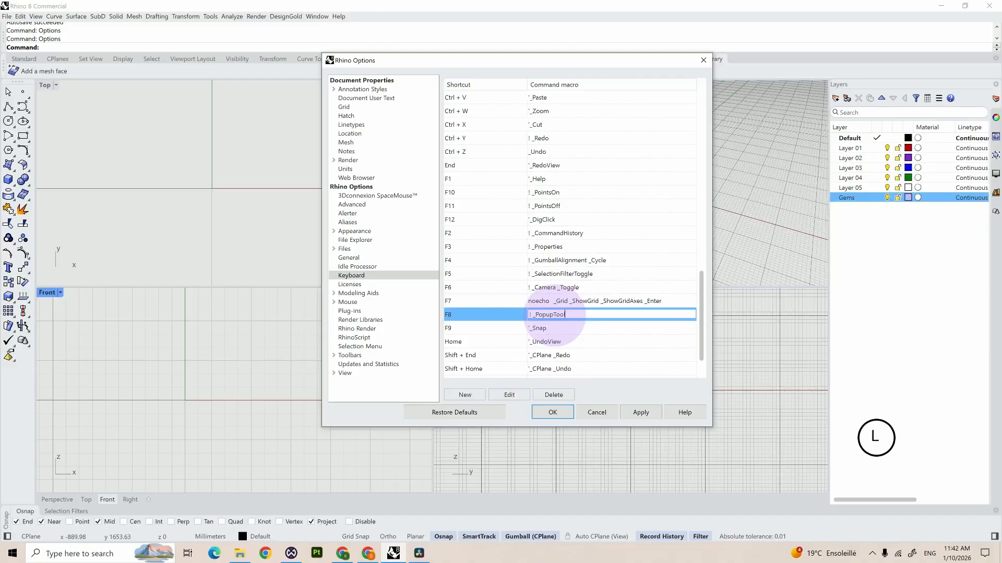
text(bar )
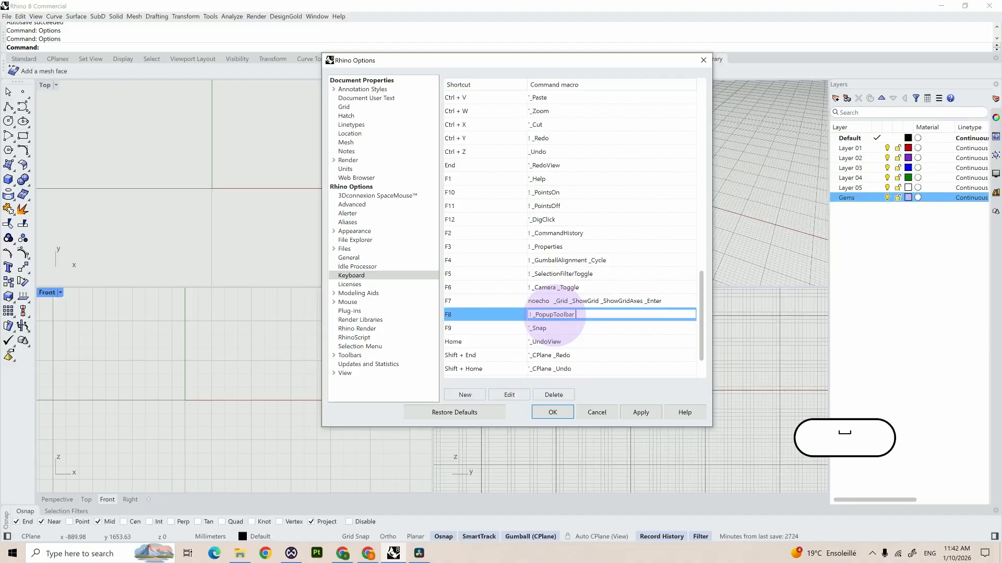
text(")
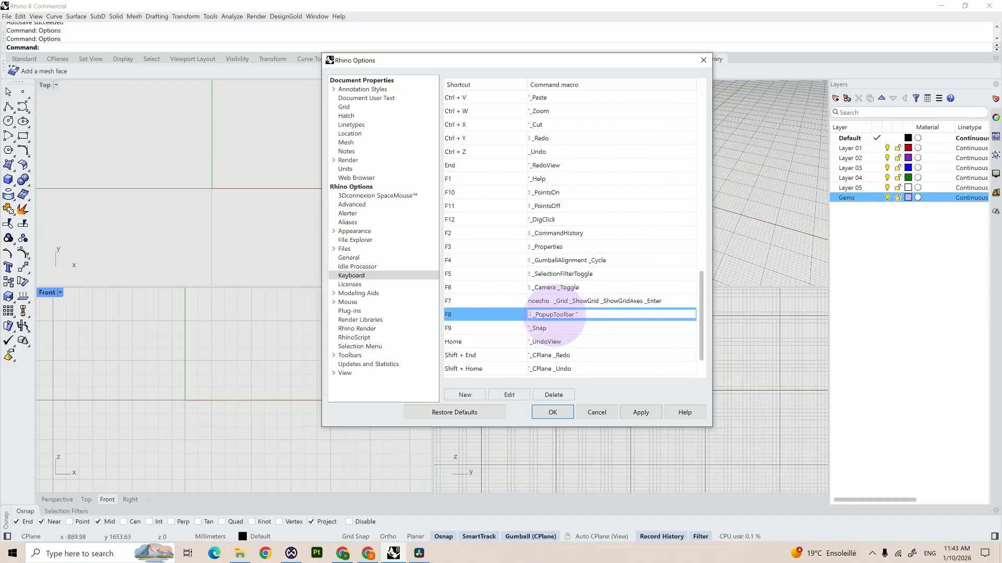
text(Gemstone)
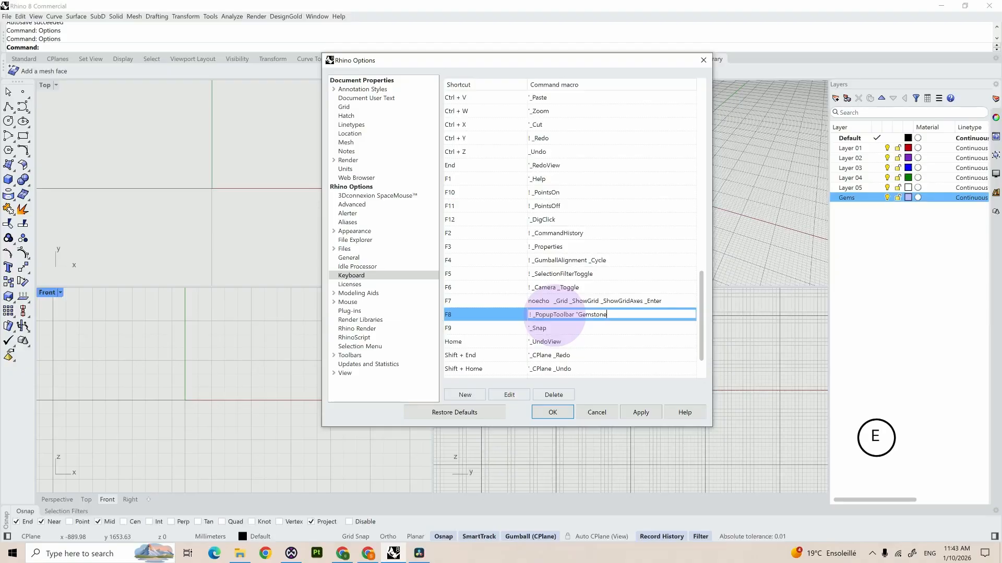
text( Lib)
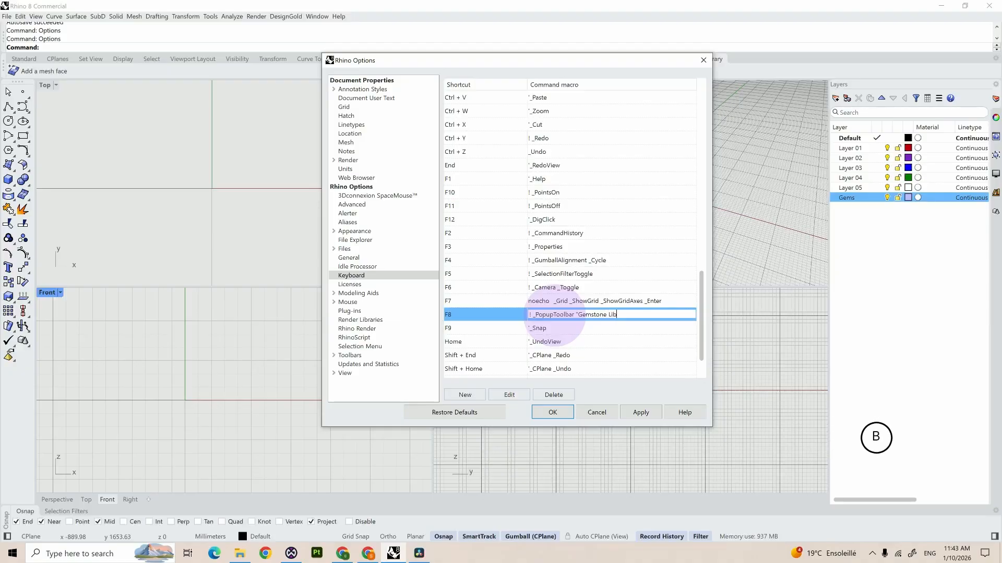
text(rary)
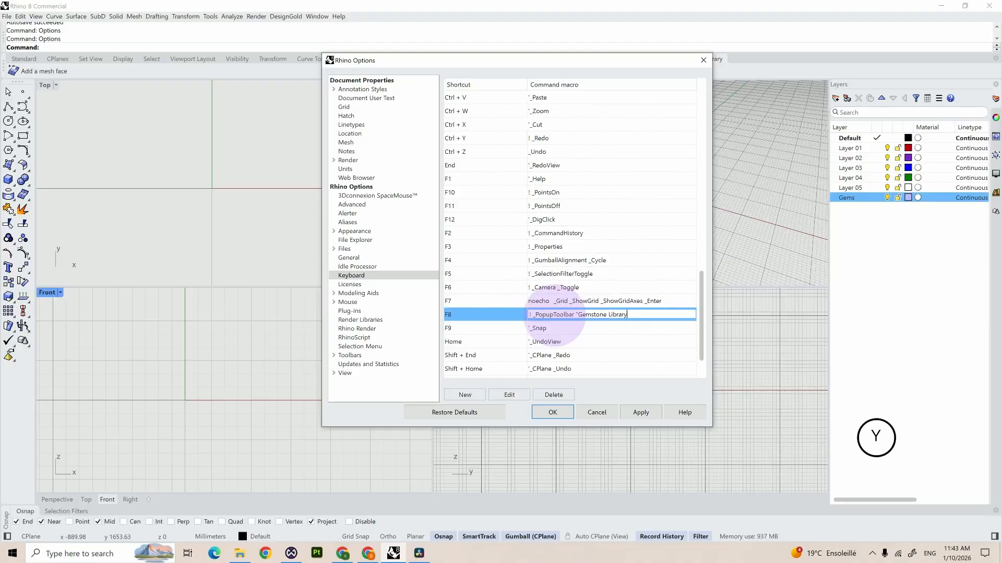
text(")
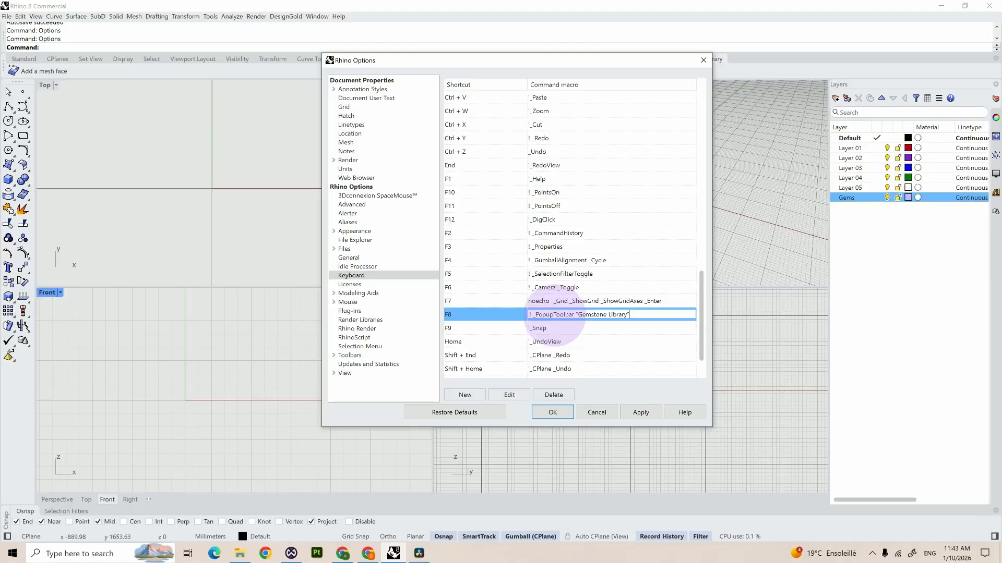
click(642, 413)
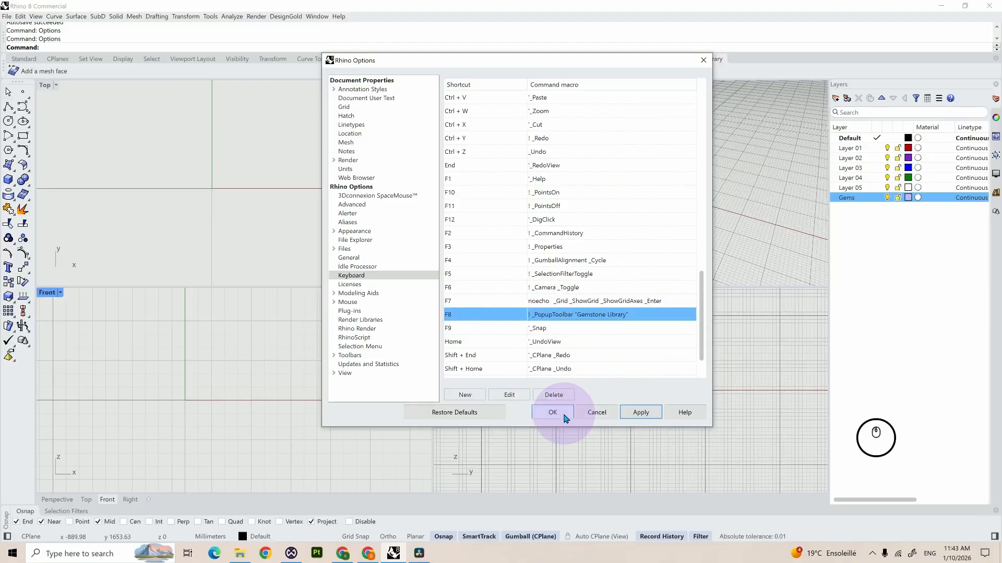
click(553, 413)
Step: Test the F8 shortcut by popping up the Gemstone Library toolbar in the Right and Top viewports, dismissing it each time
key(F8)
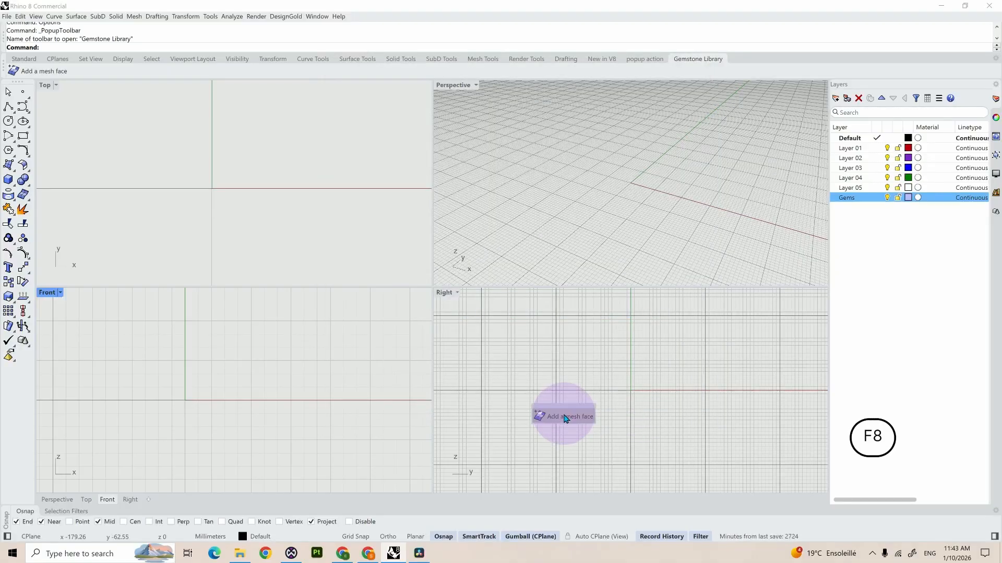
click(605, 328)
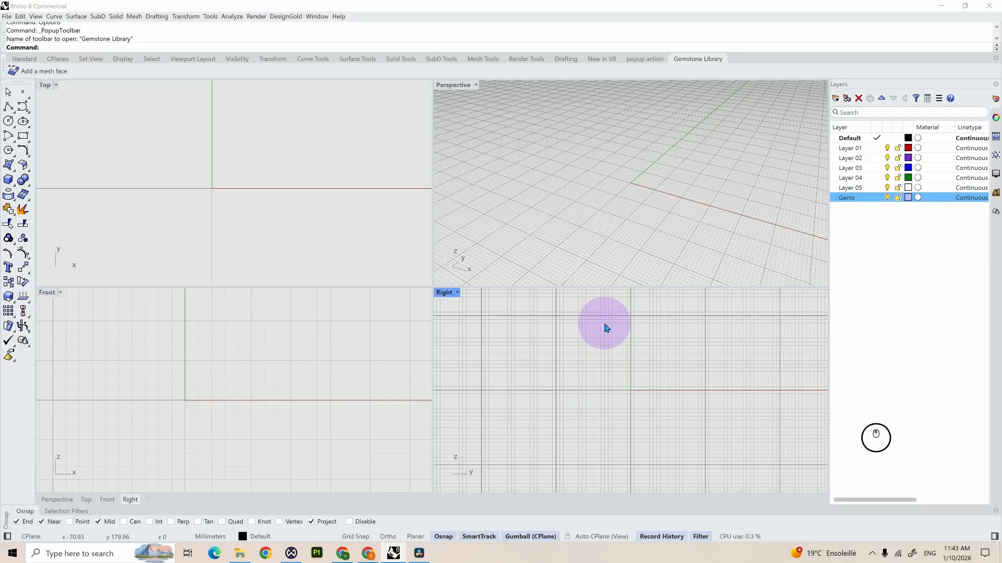
key(F8)
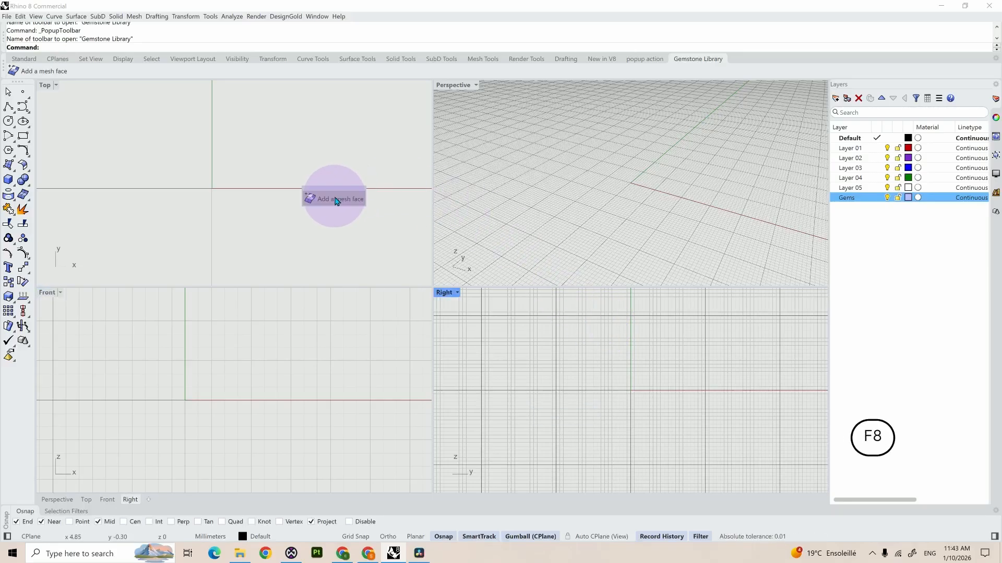
click(346, 241)
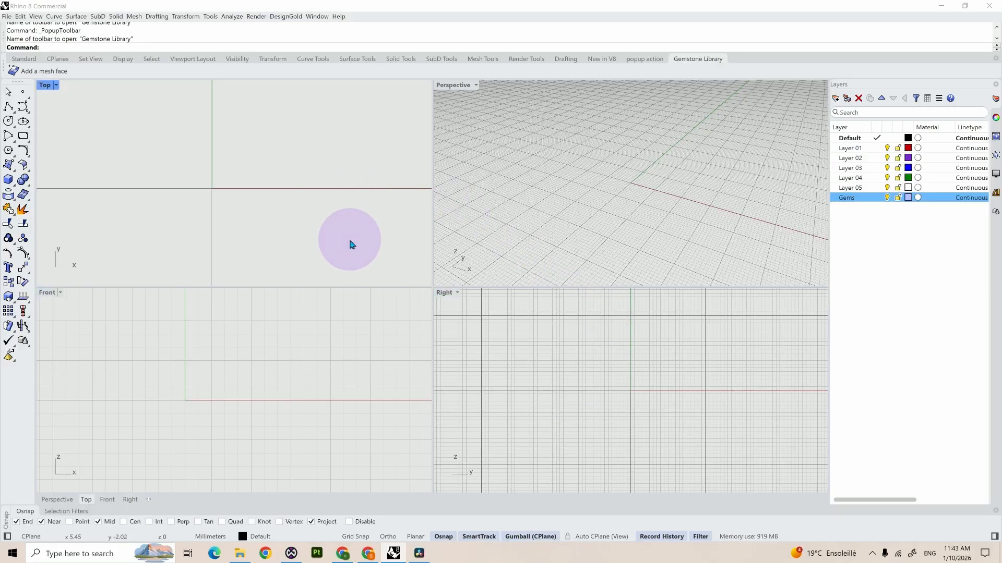
Step: In the Rhino keyboard options, replace the F4 command macro with the origin coordinates 0,0,0
text(opt)
key(Return)
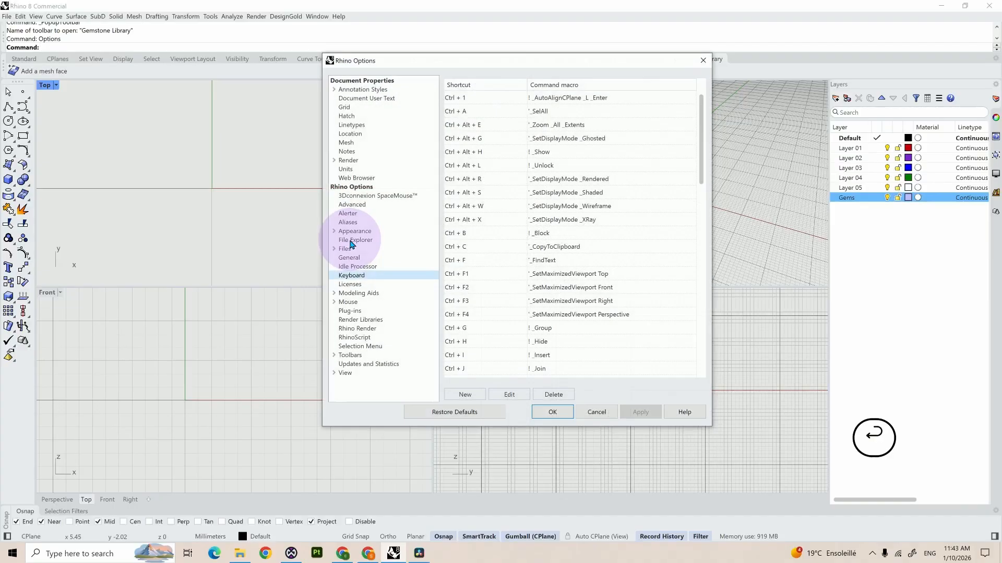
scroll(540, 289, down, 10)
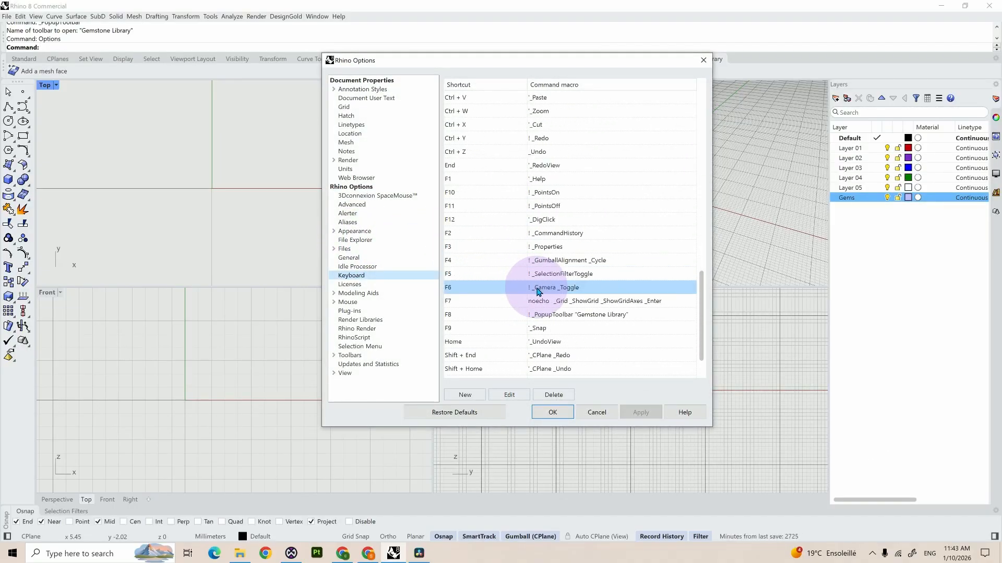
click(575, 260)
click(575, 260)
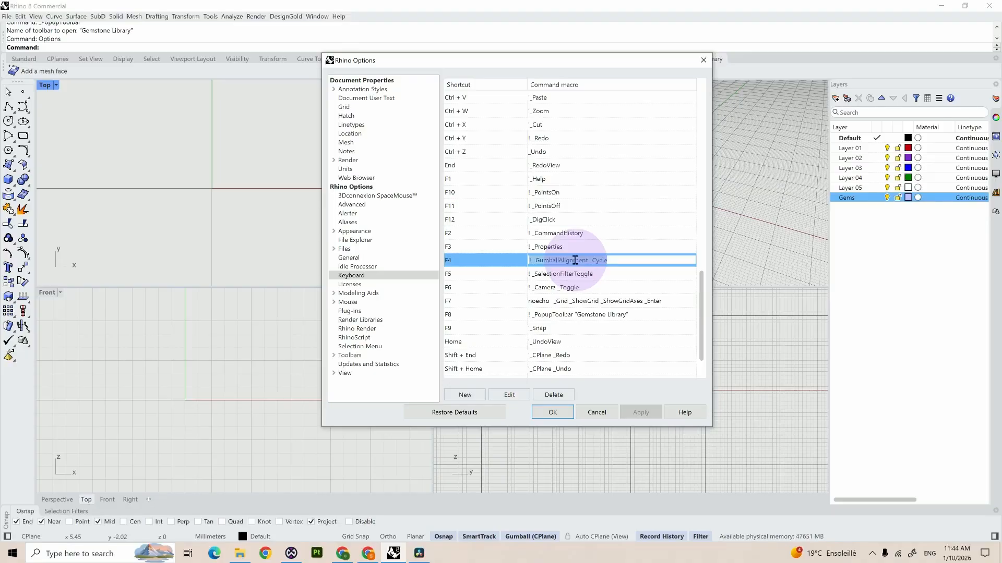
text(0,0,0)
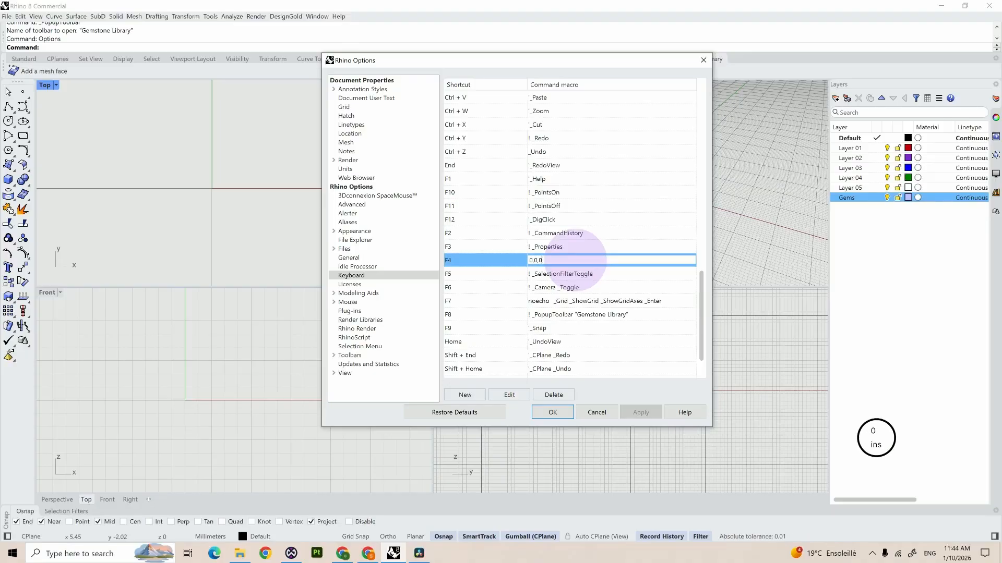
click(553, 413)
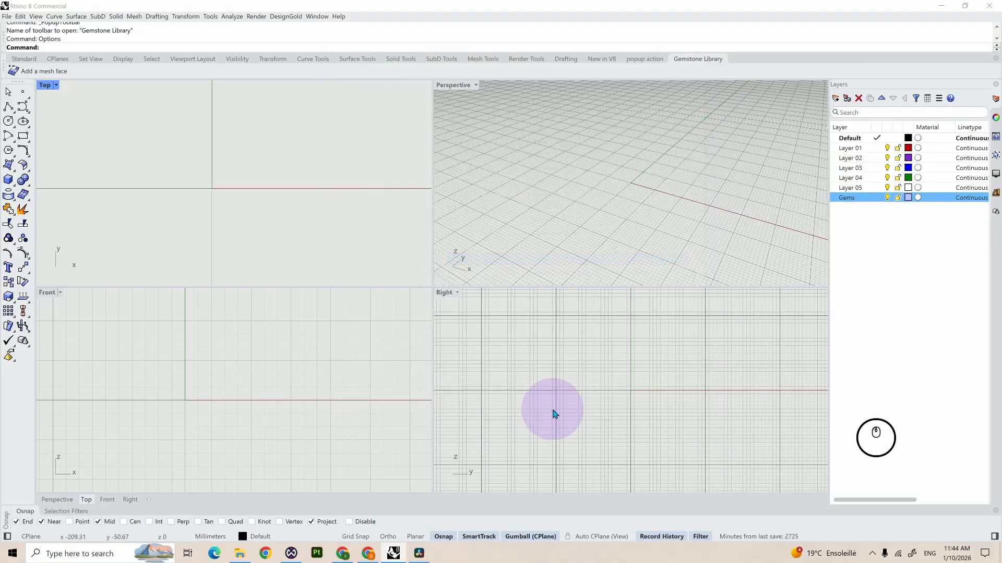
Step: Test the F4 origin macro by centring a circle at 0,0,0 in the Front viewport, and cancel the circle
click(8, 121)
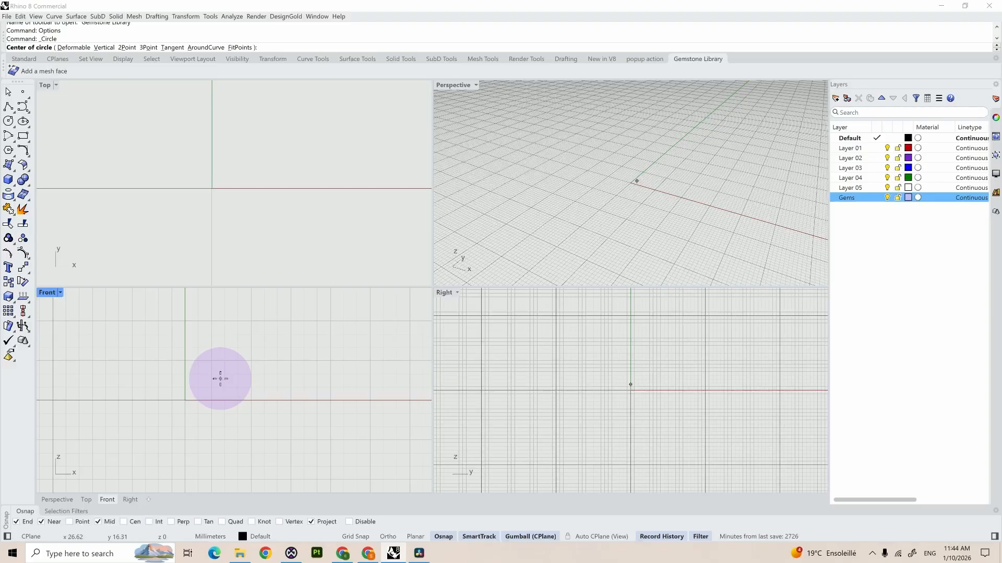
key(F4)
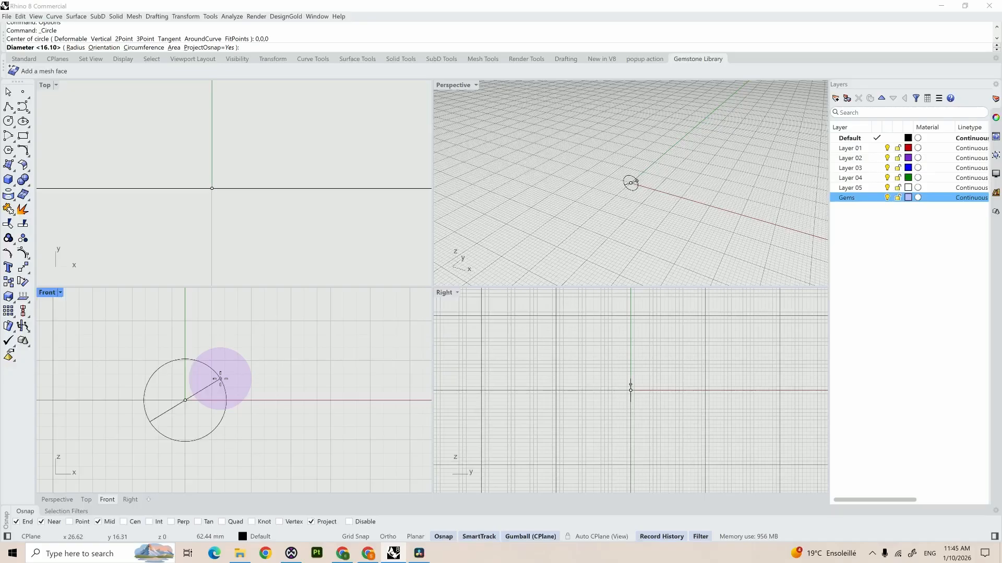
key(alt)
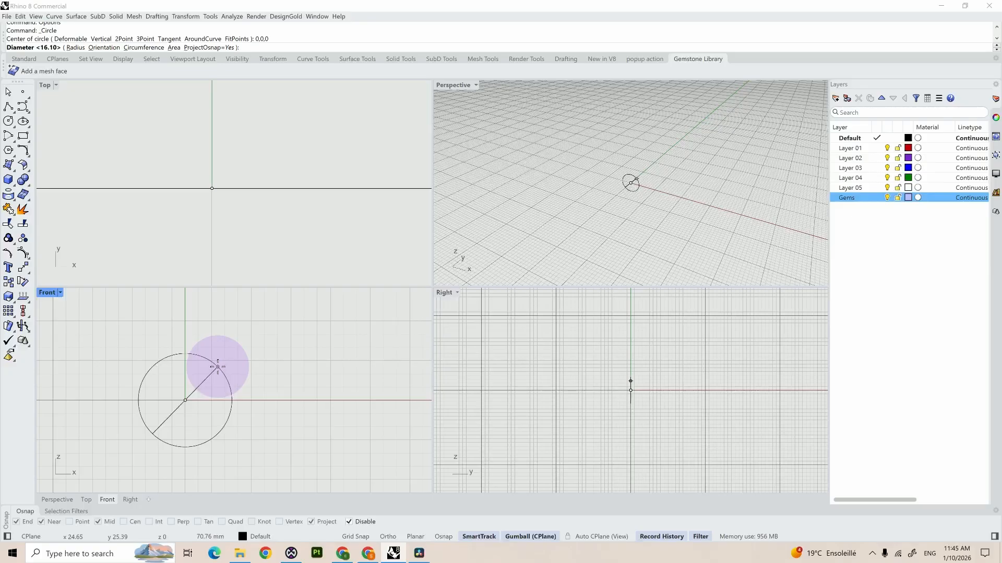
key(Escape)
Step: In the Rhino appearance options, switch the color scheme to Light and restore its default colors
text(op)
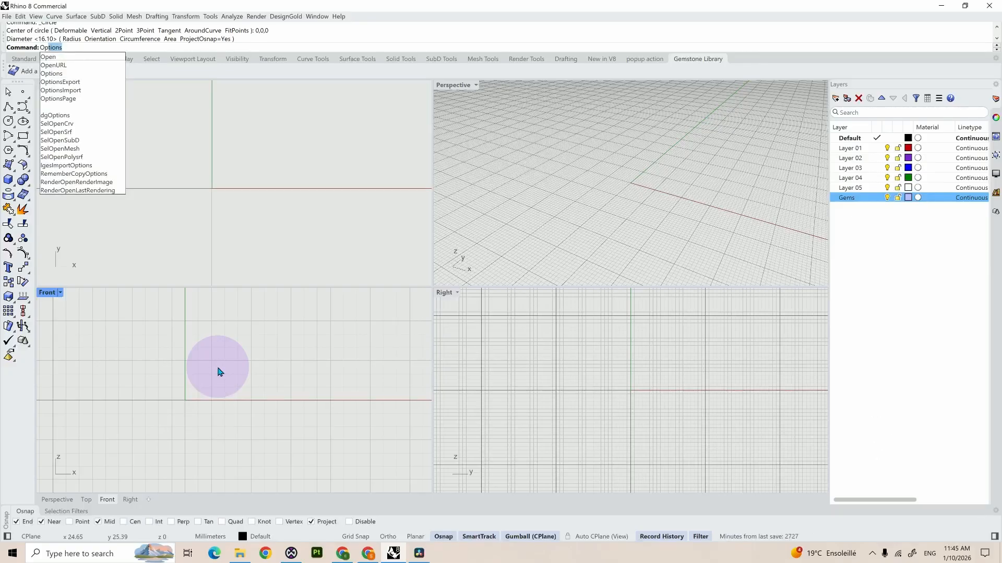
key(Return)
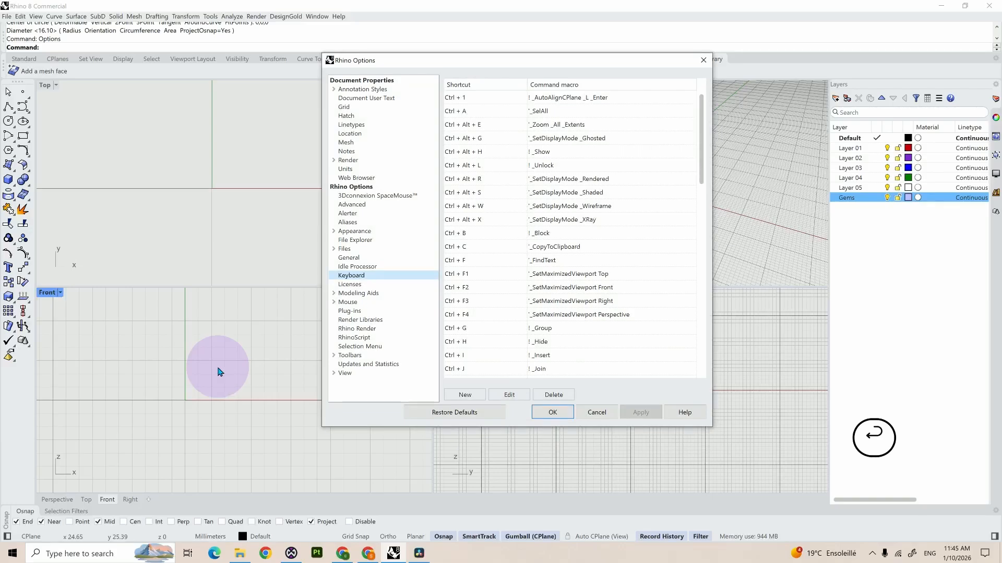
click(339, 232)
click(355, 241)
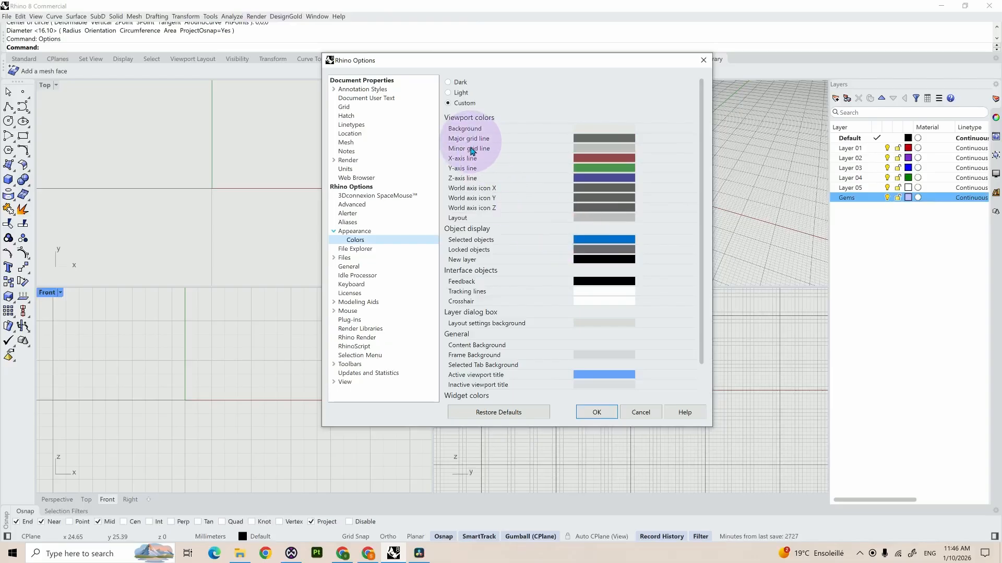
click(448, 93)
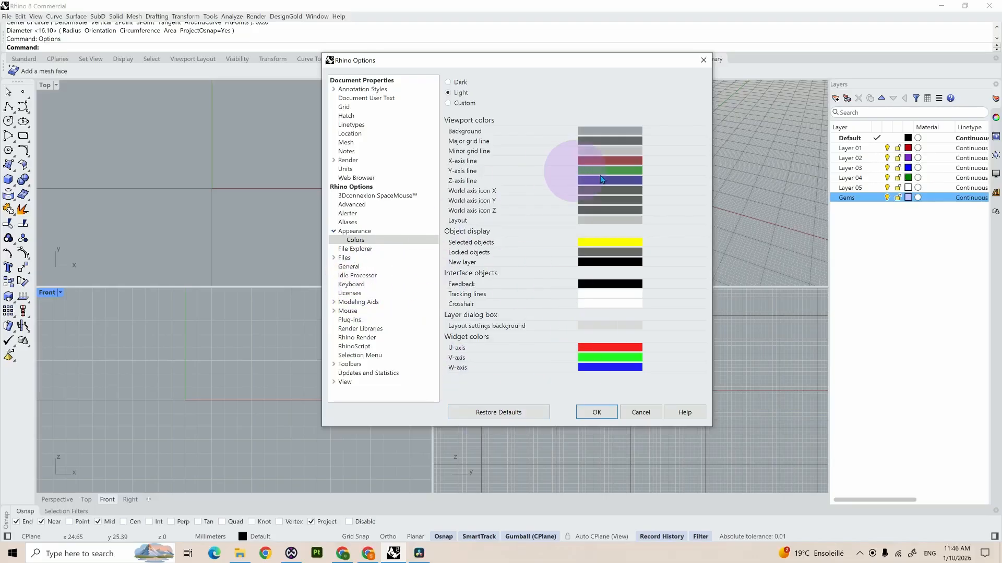
click(509, 415)
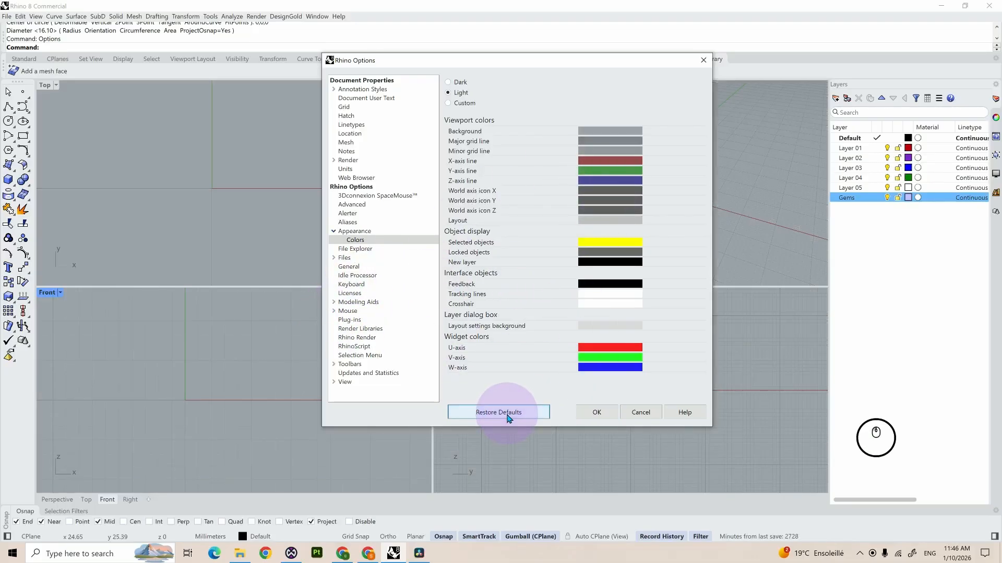